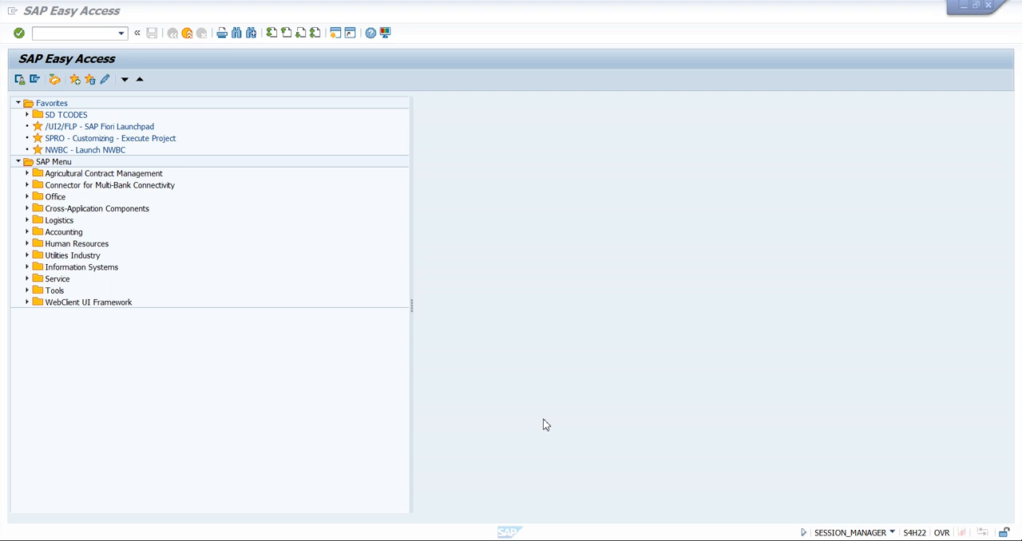
Run transaction VA11 and start creating an inquiry of type TIN
left_click(58, 34)
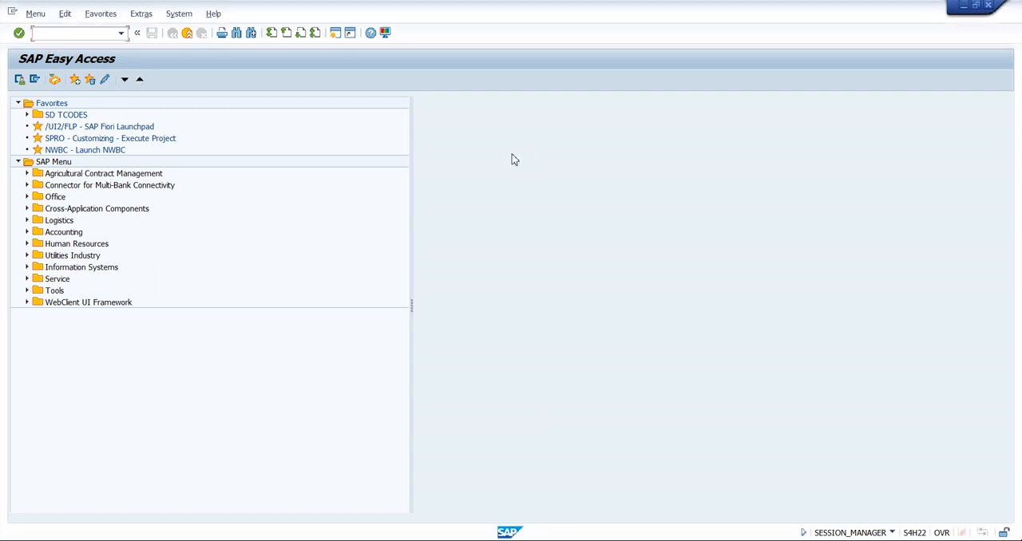
type("VA11")
key("Return")
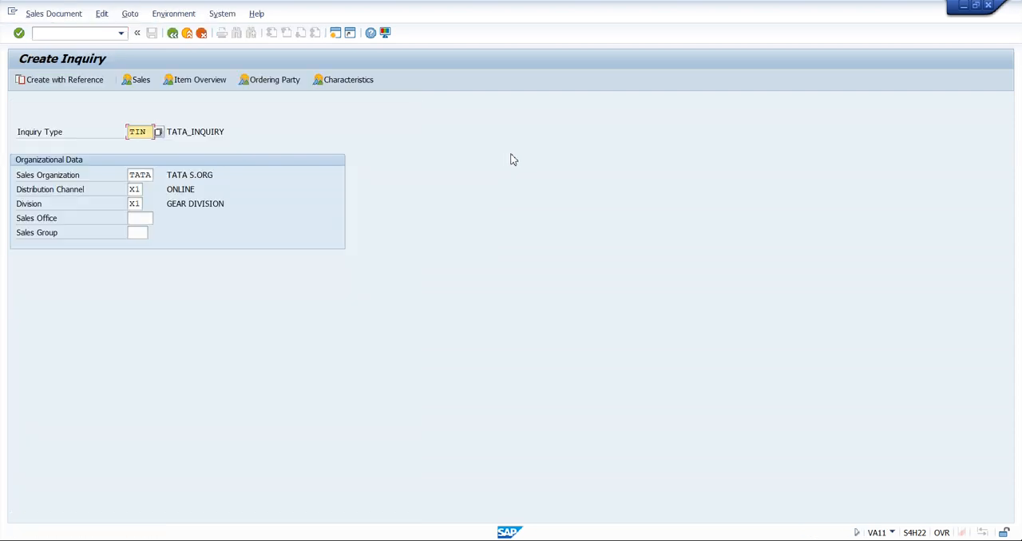
key("Return")
Enter the customer number as both the sold-to party and the ship-to party of the inquiry
left_click(141, 117)
left_click(145, 133)
key("Return")
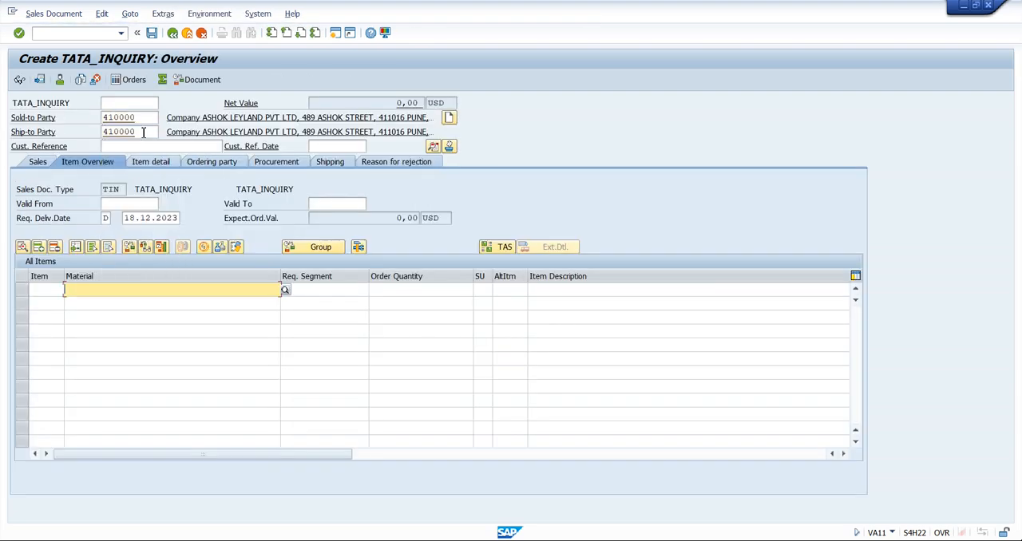
left_click(148, 290)
left_click(108, 298)
key("Tab")
key("Tab")
type("2")
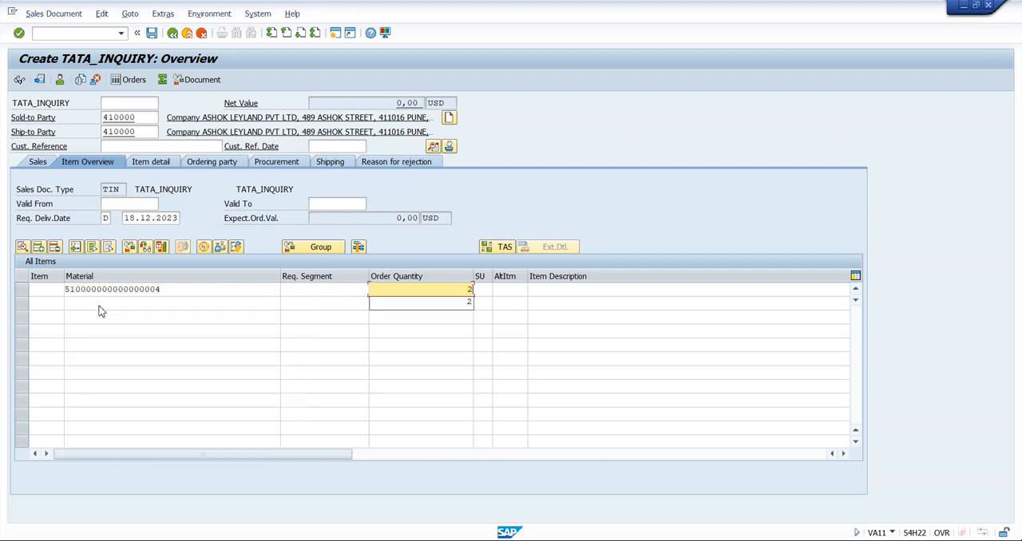
key("Return")
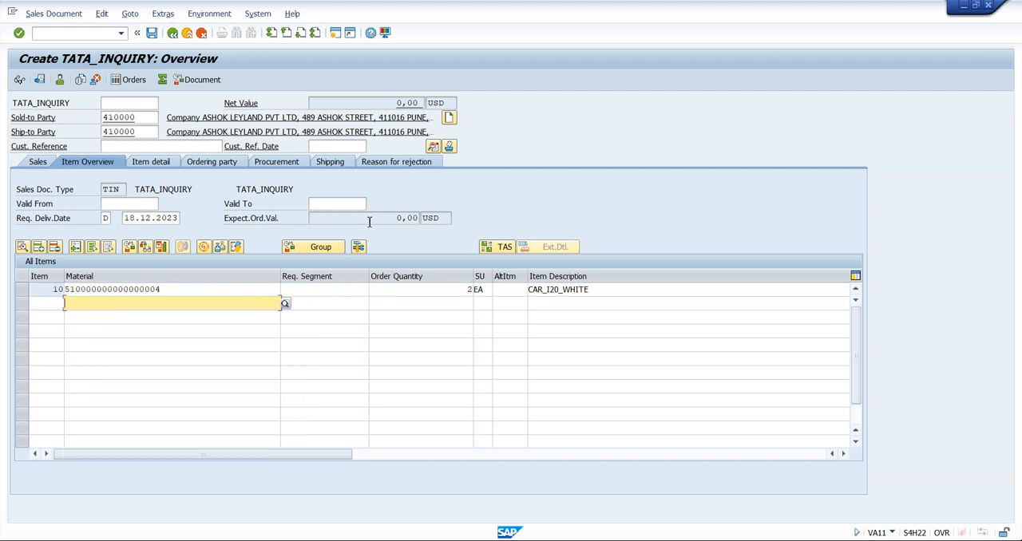
Check the pricing conditions of the CAR_I20_WHITE item and save the inquiry
double_click(204, 293)
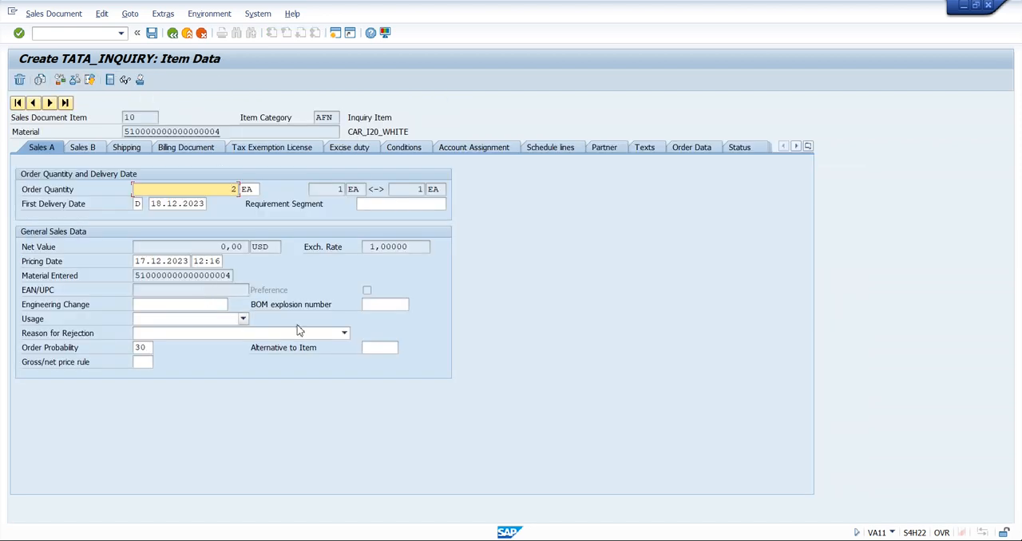
left_click(414, 150)
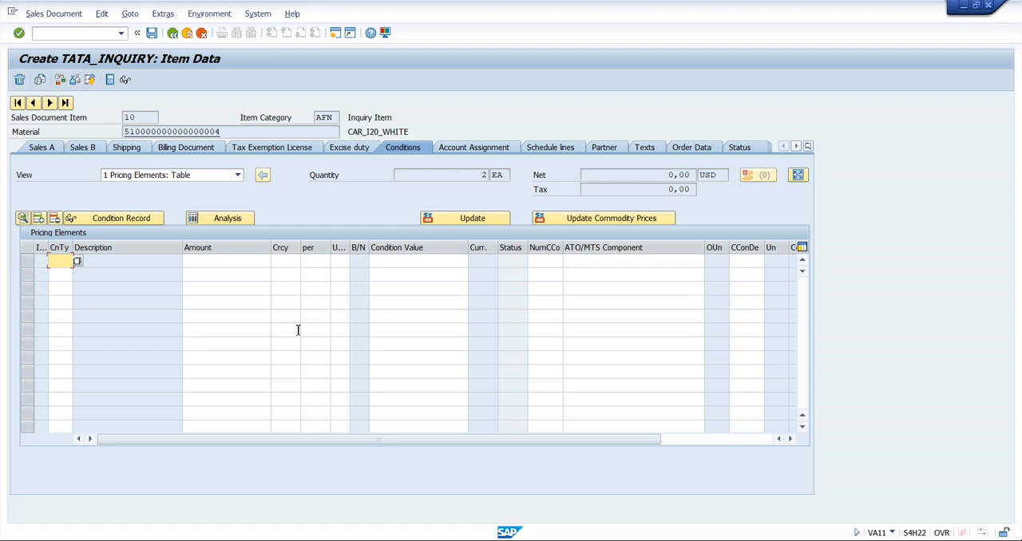
left_click(154, 34)
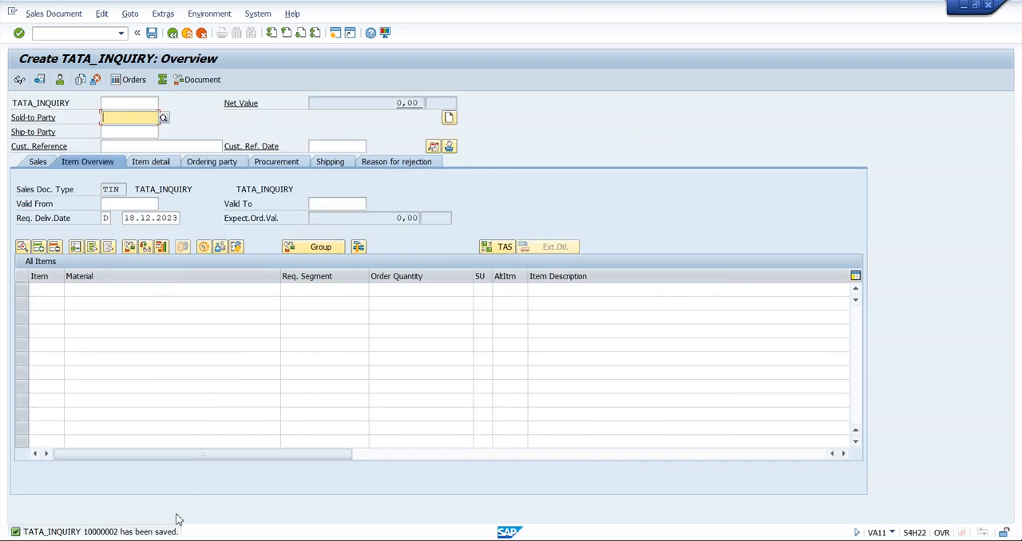
View the details of the save message, highlight the inquiry's document number and close the details
left_click(110, 530)
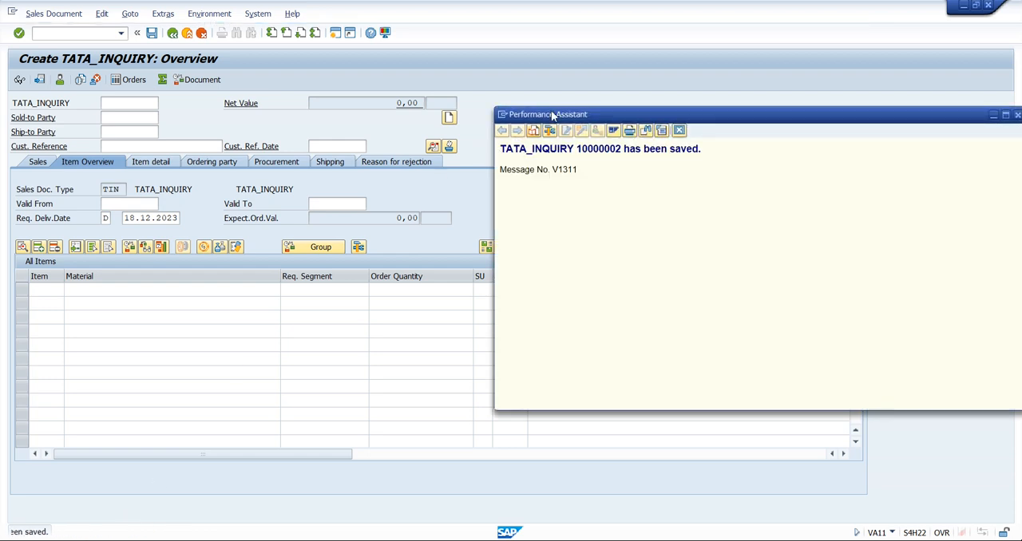
double_click(599, 149)
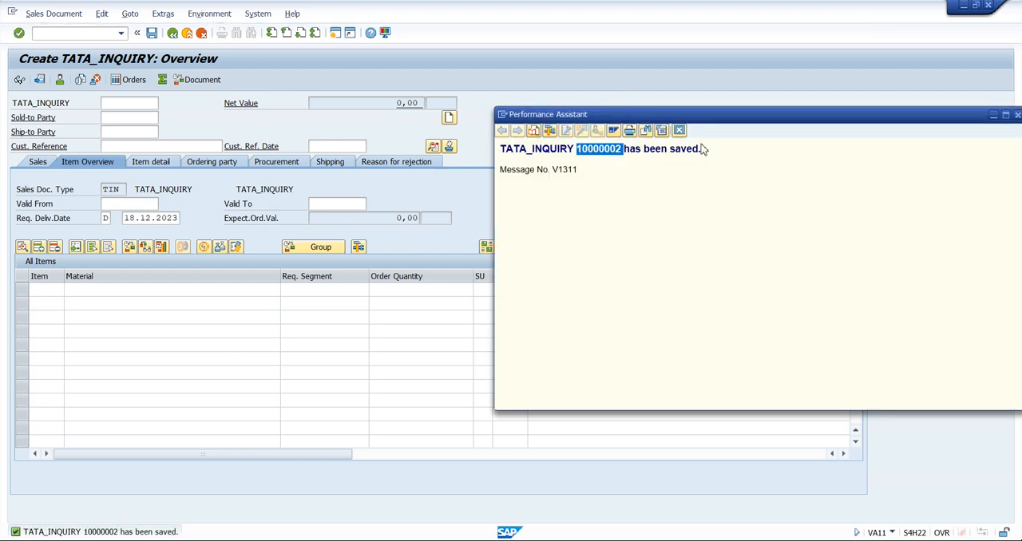
left_click(679, 130)
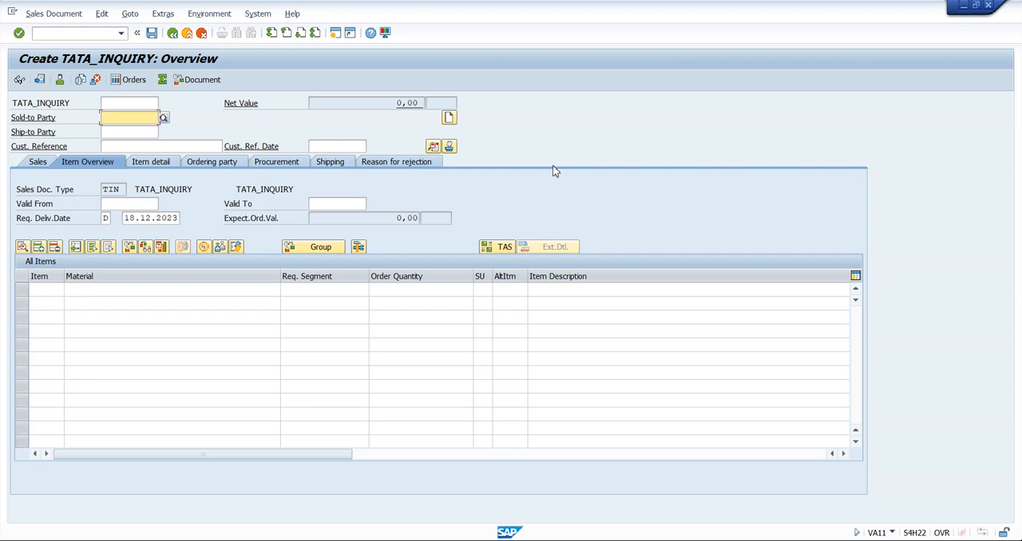
left_click(135, 287)
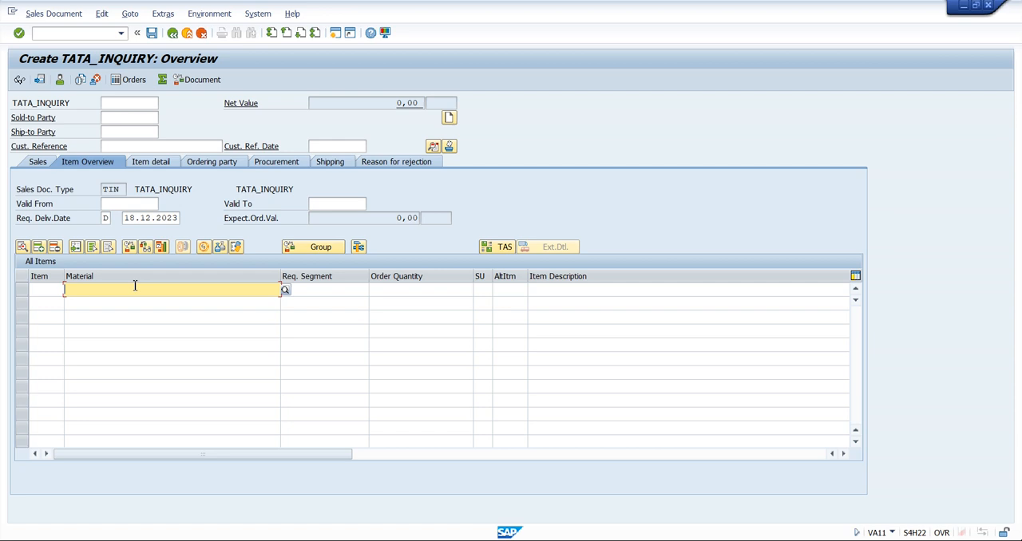
left_click(132, 205)
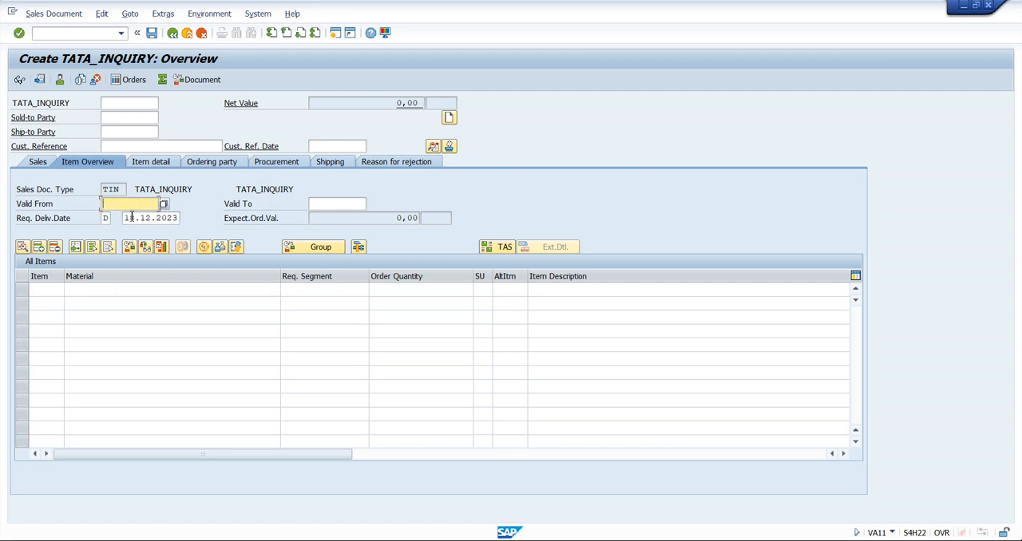
left_click(318, 209)
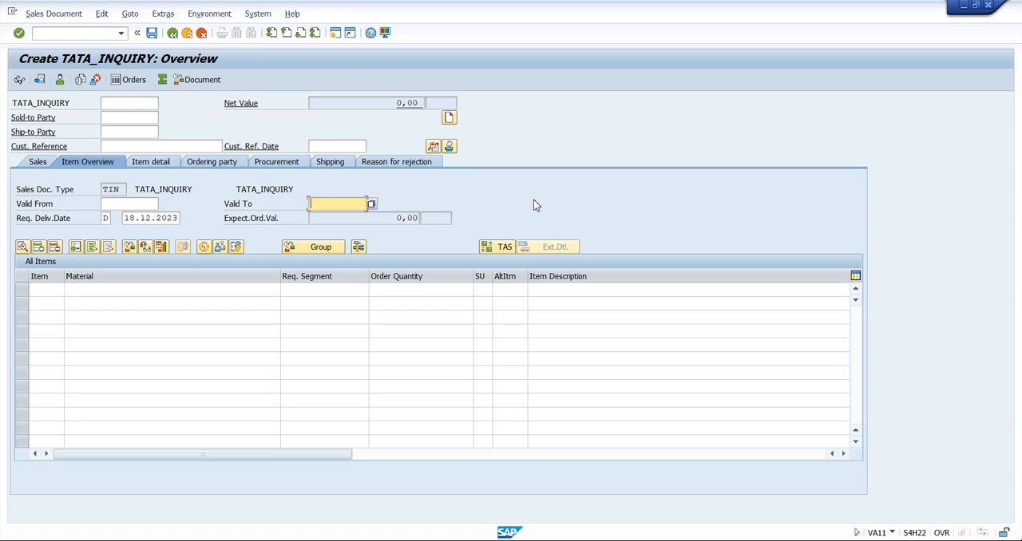
Leave inquiry creation and open the SAP Reference IMG through transaction SPRO
left_click(172, 33)
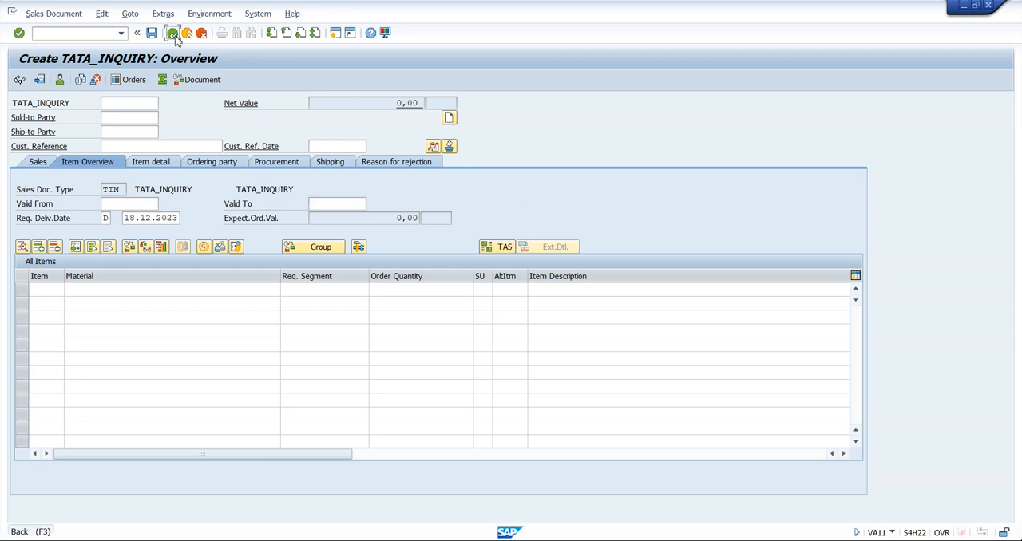
left_click(172, 33)
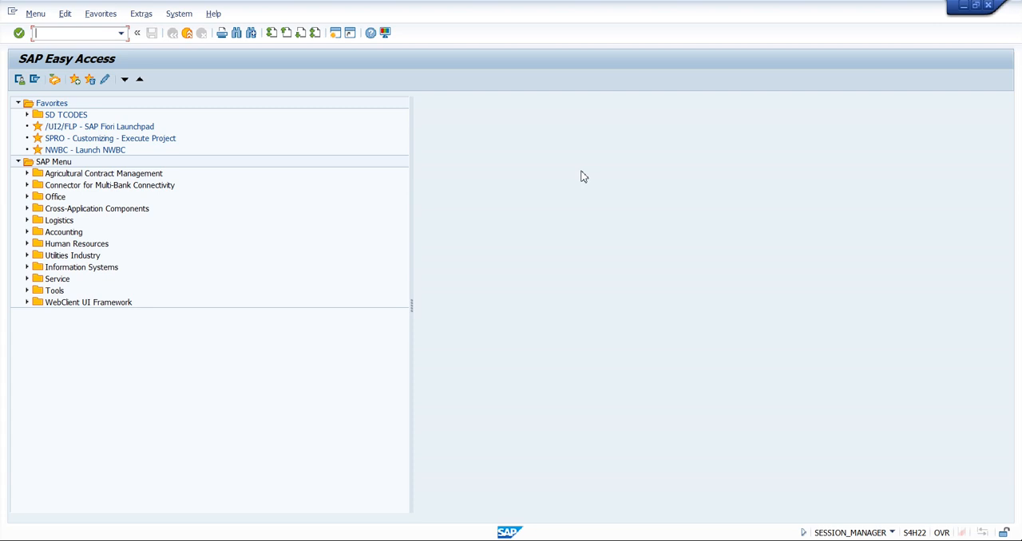
type("spro")
key("Return")
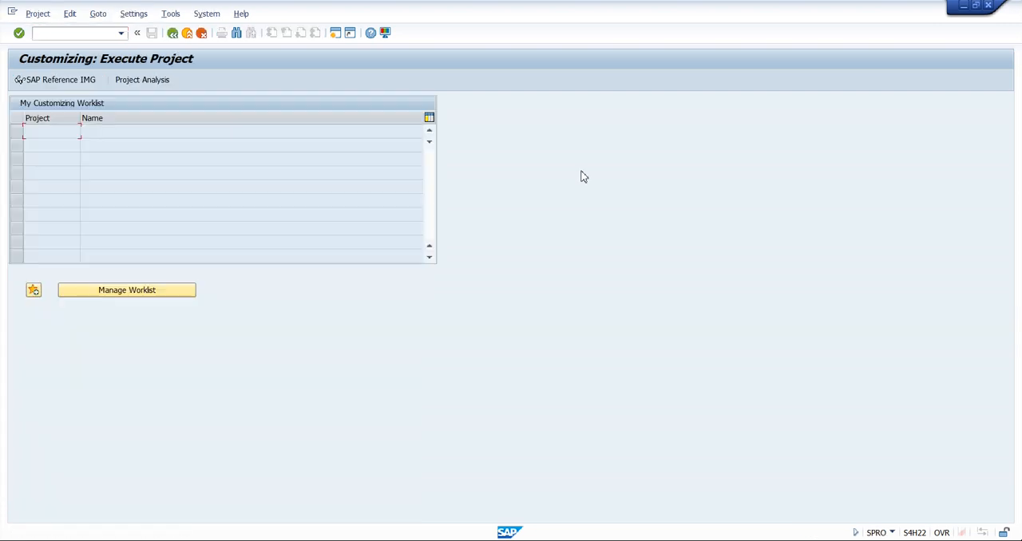
left_click(67, 83)
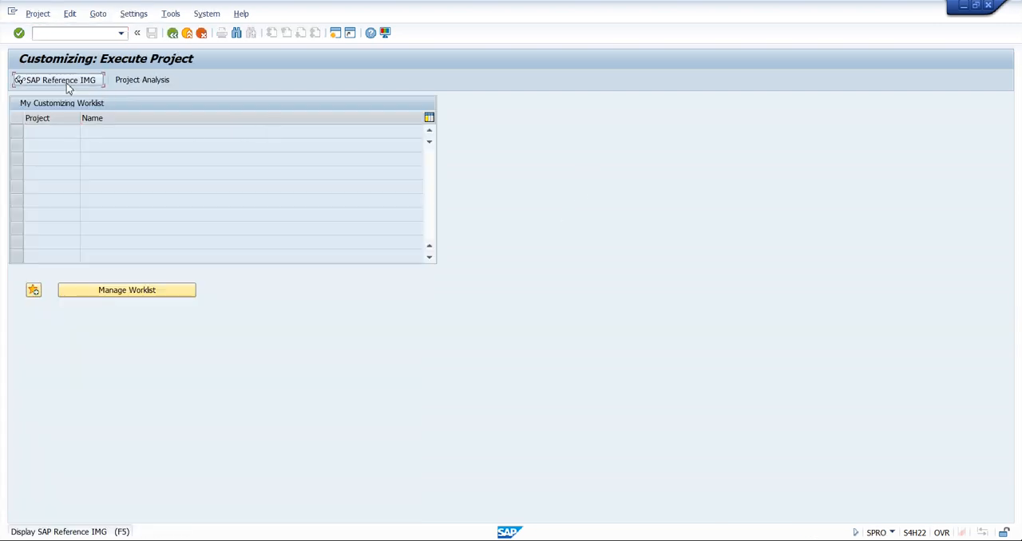
Expand the IMG structure through Sales and Distribution and Sales down to the contents of Sales Documents
scroll(174, 294, "down", 1)
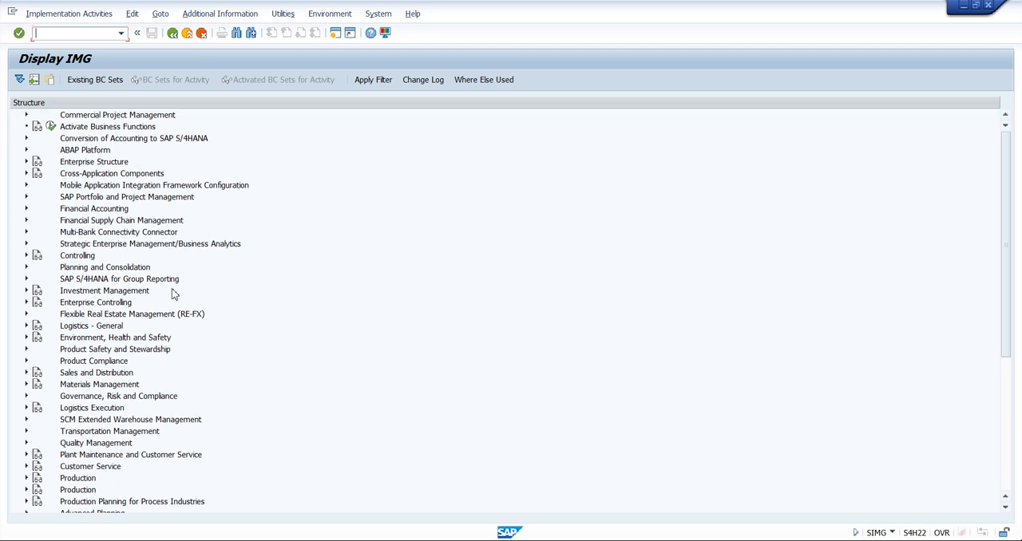
scroll(174, 295, "down", 6)
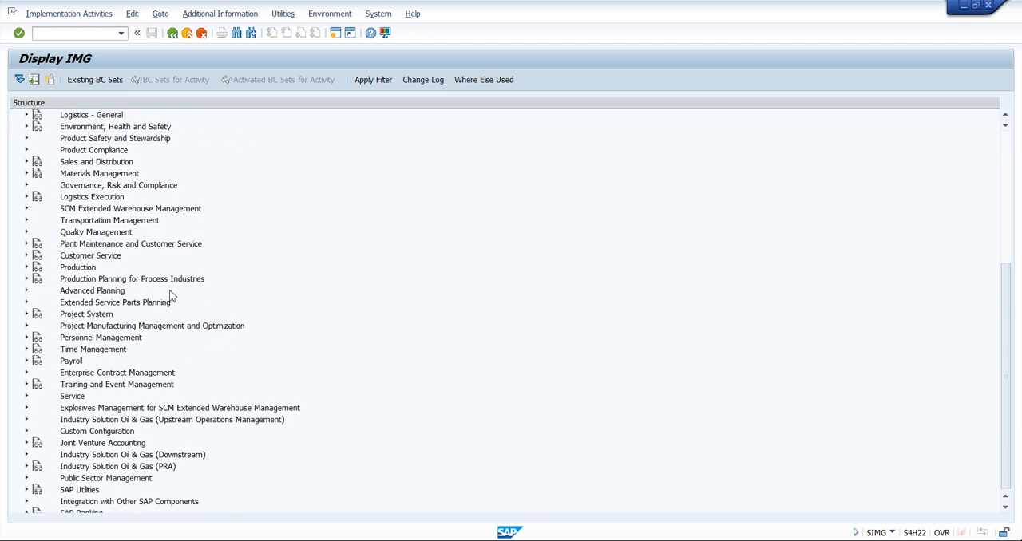
scroll(174, 294, "up", 1)
left_click(93, 199)
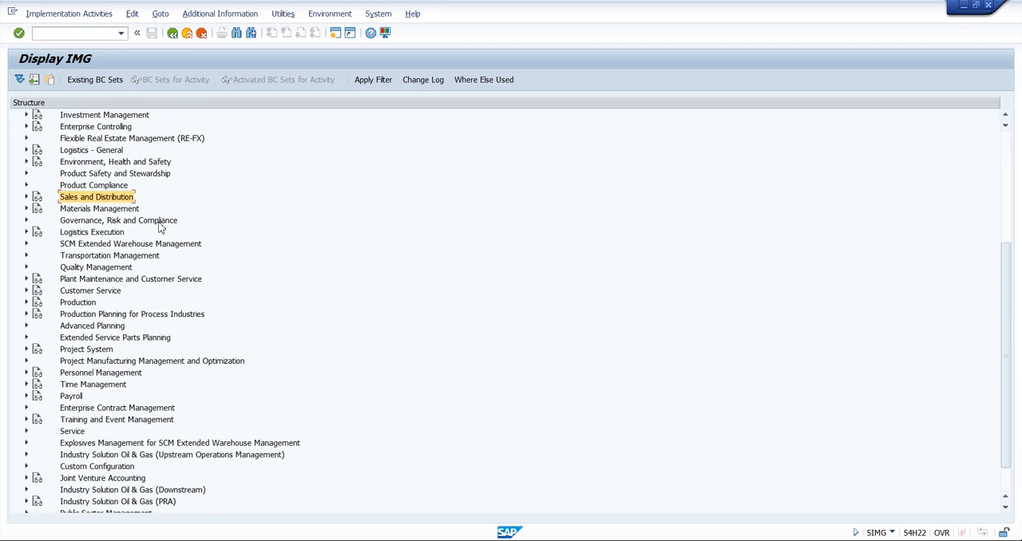
left_click(26, 197)
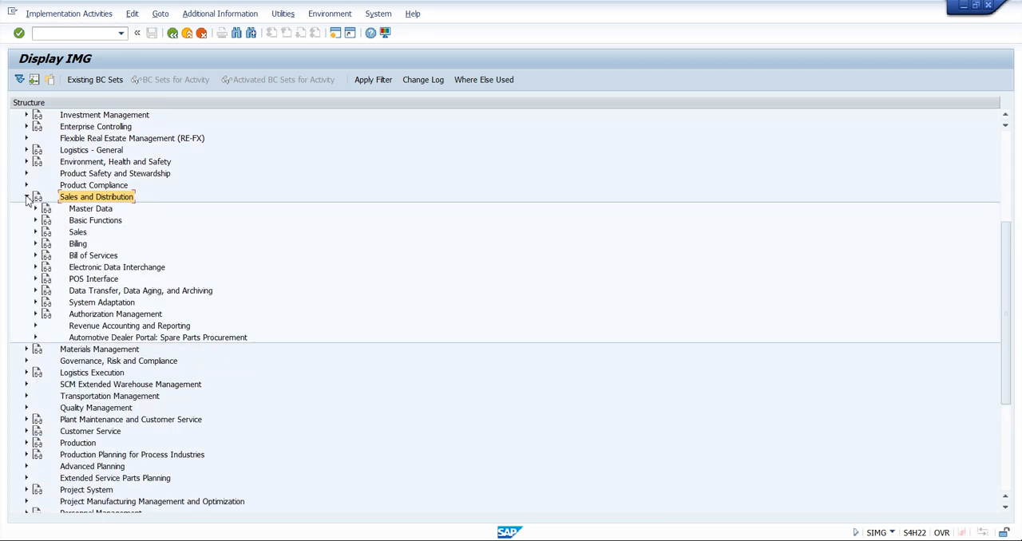
left_click(77, 233)
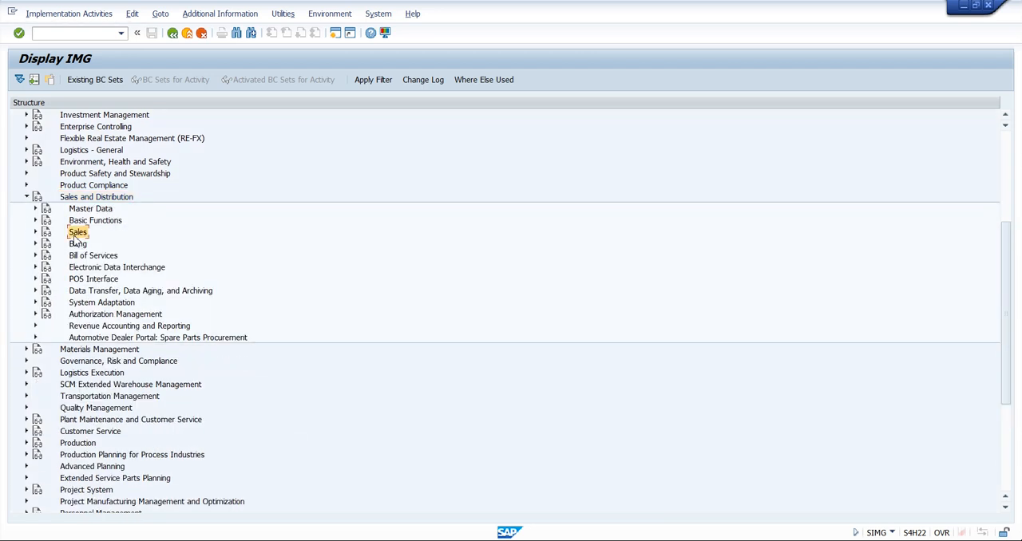
left_click(35, 232)
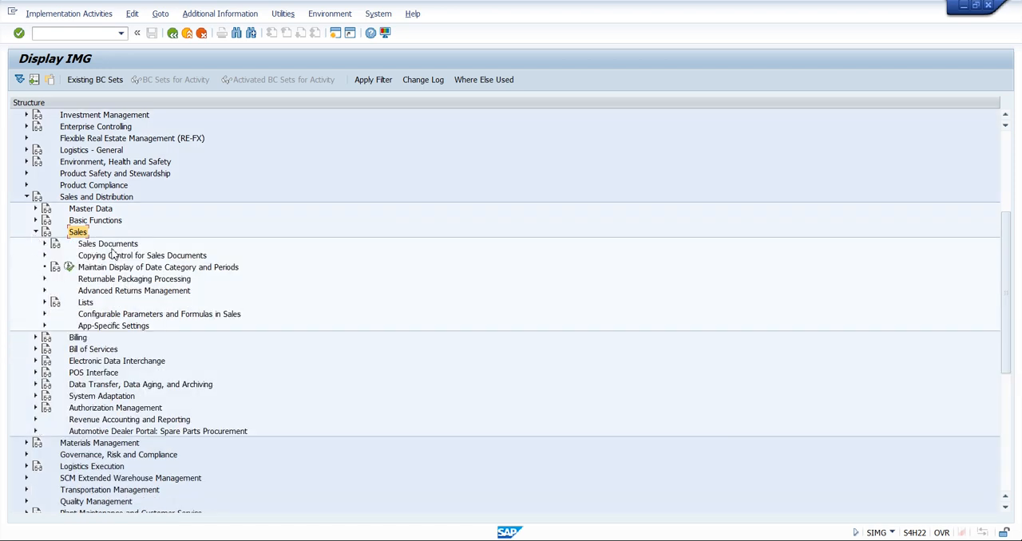
left_click(104, 244)
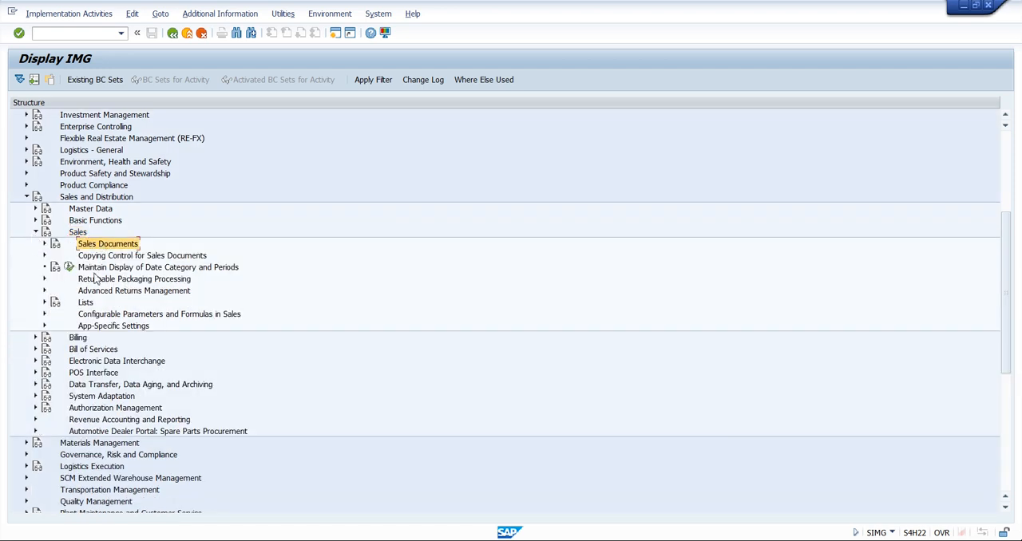
left_click(45, 244)
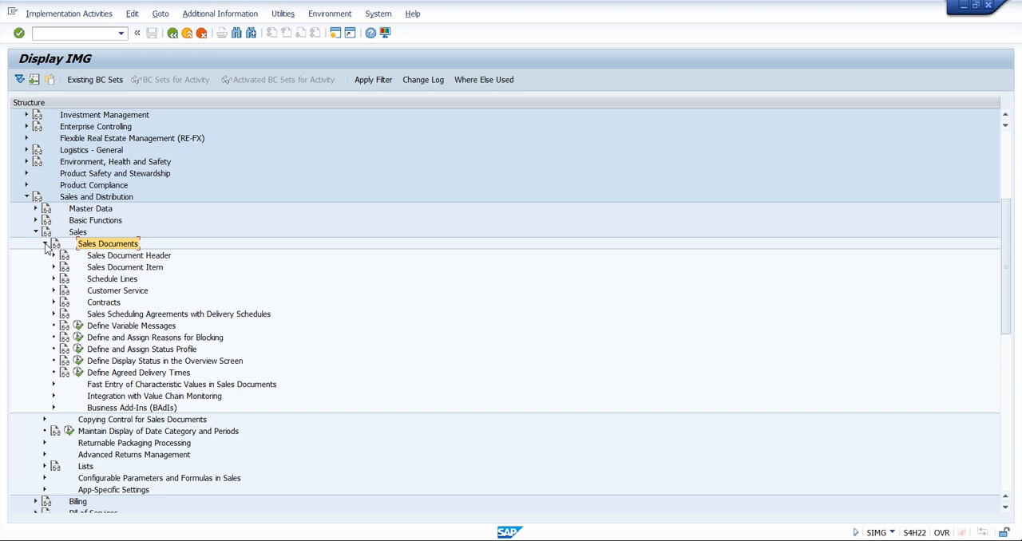
Execute the Define Sales Document Types activity under Sales Document Header
left_click(132, 255)
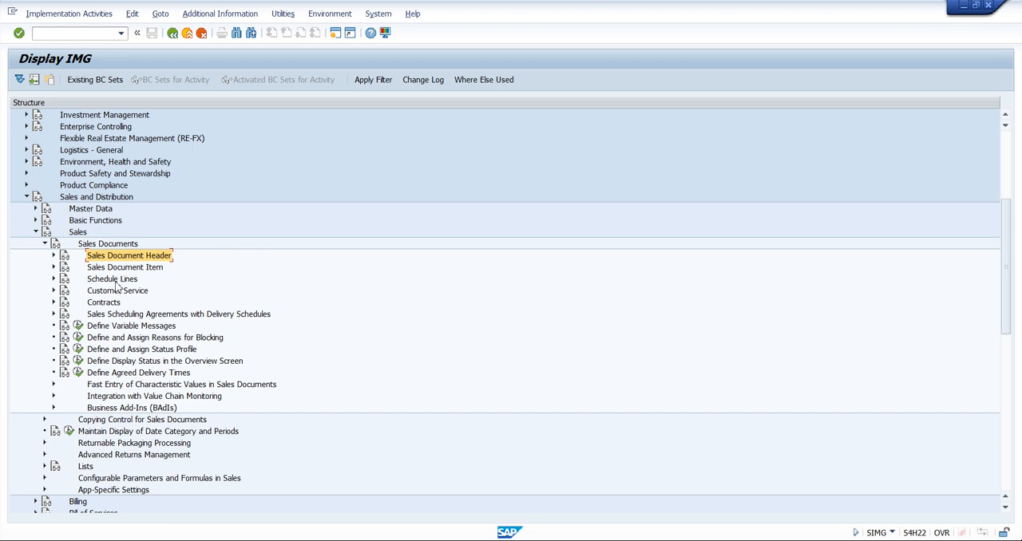
left_click(55, 256)
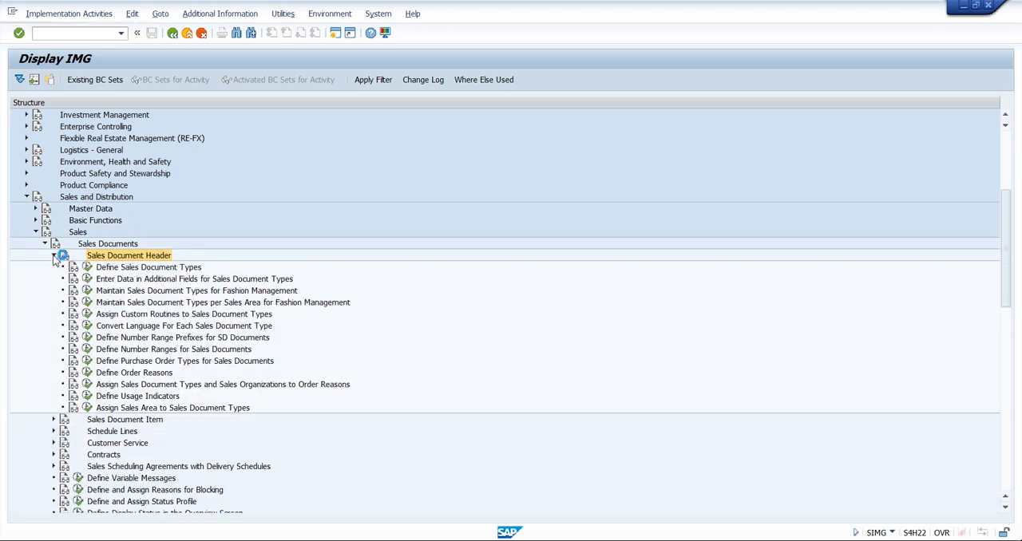
left_click(157, 269)
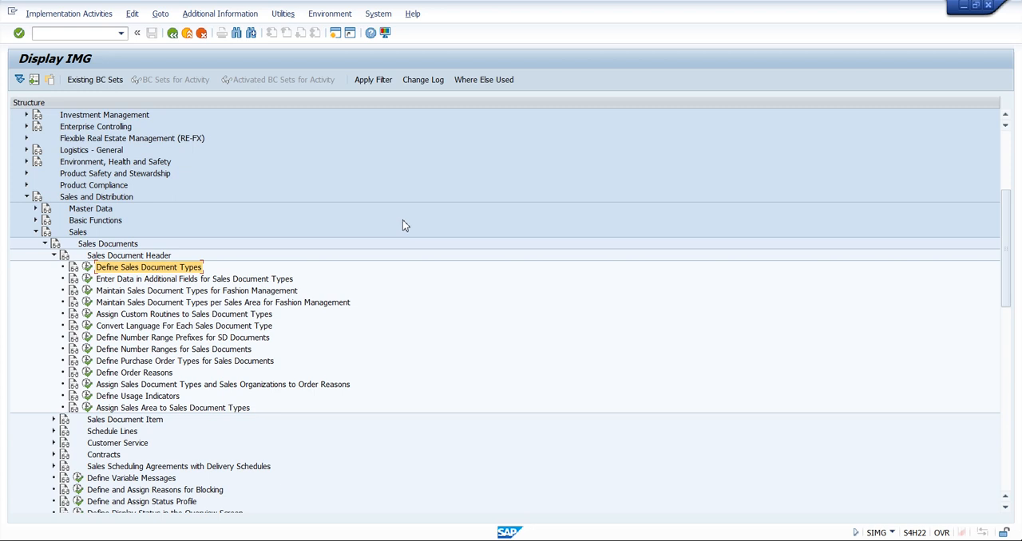
left_click(86, 268)
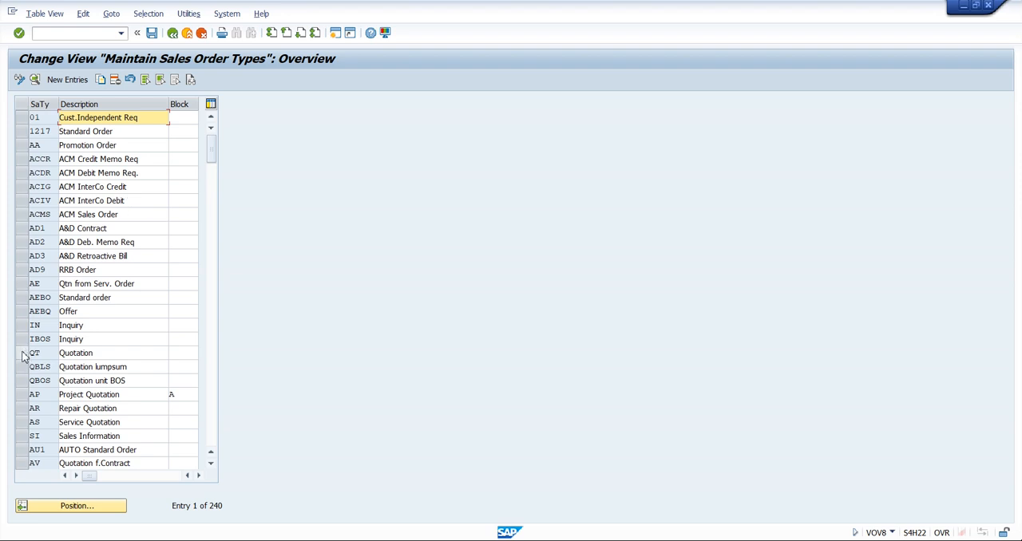
Copy the QT Quotation order type and name the new sales document type TQT
left_click(24, 353)
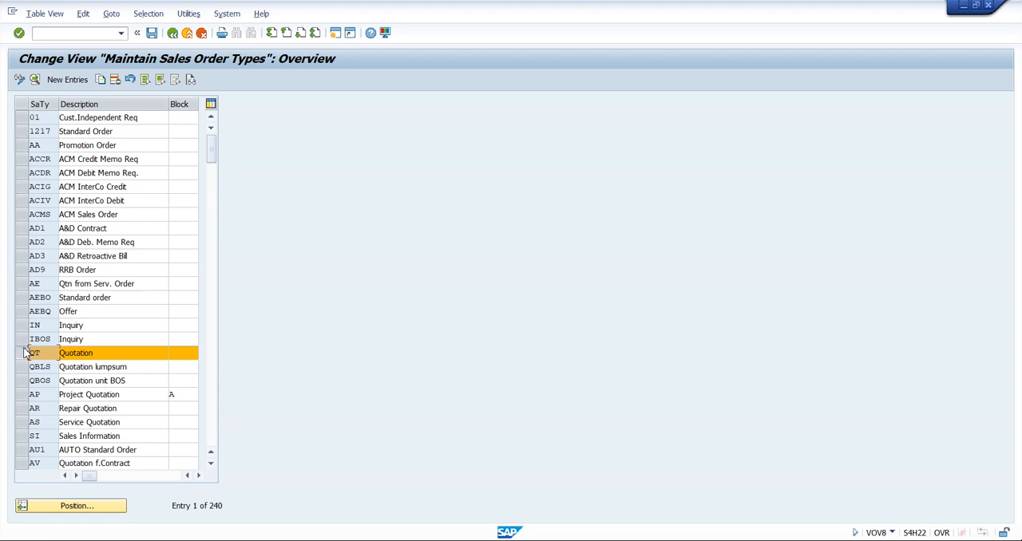
left_click(101, 81)
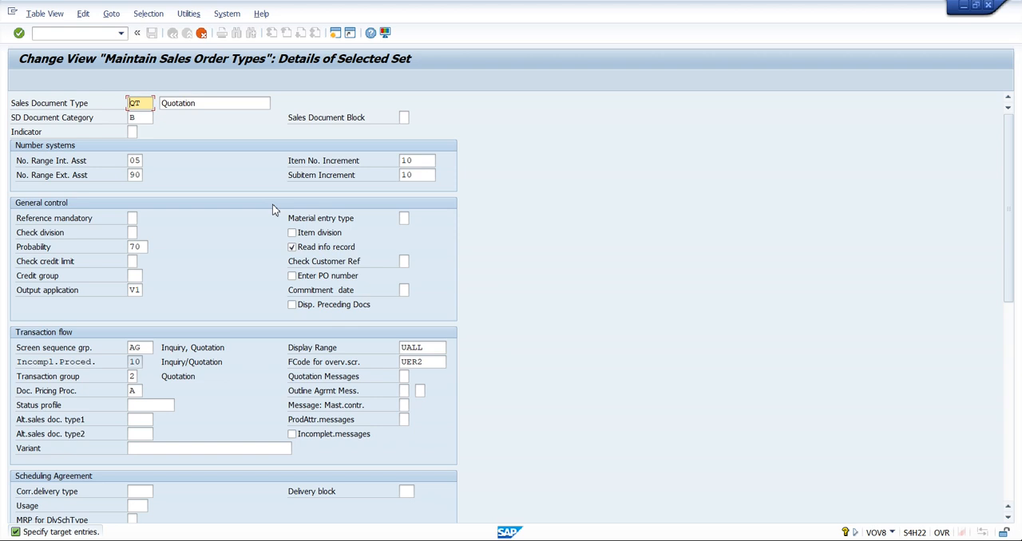
type("TQT")
Set the description of the copied document type to TATA_QUOTATION
left_click(214, 105)
double_click(214, 105)
type("TATA_")
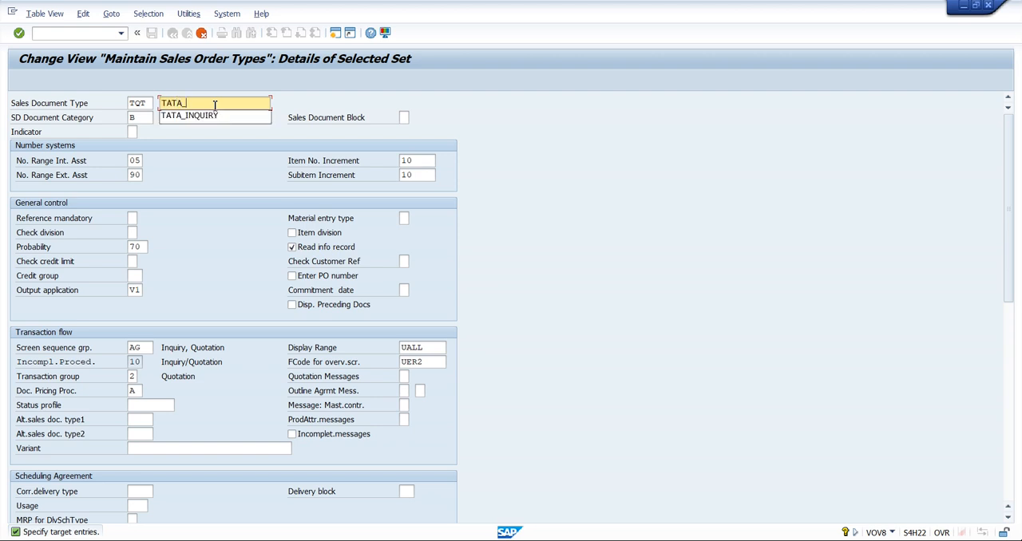
type("QUOTATIO")
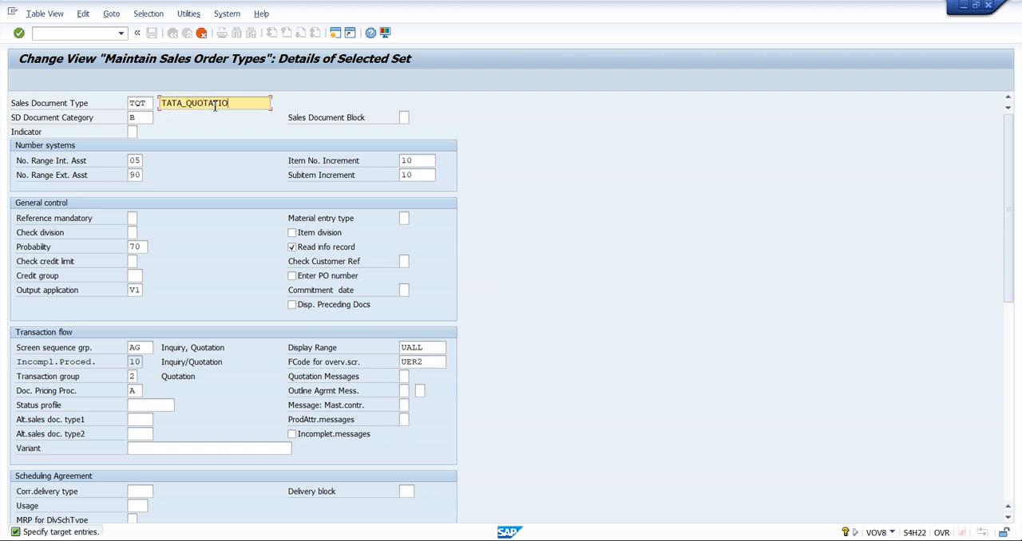
type("N")
left_click(143, 119)
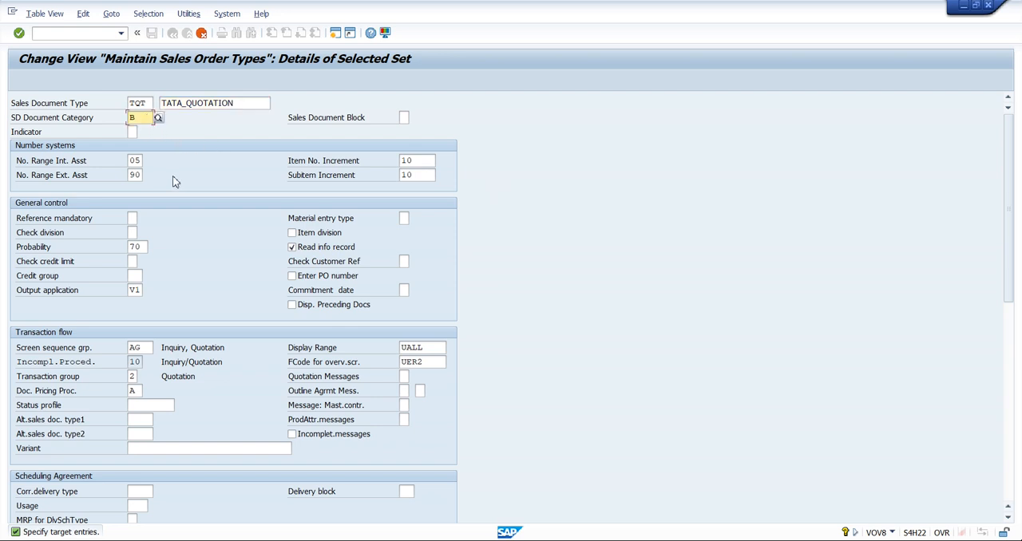
Look up the possible SD document categories for TQT, highlight the Quotation entry, and close the list
left_click(158, 117)
left_click_drag(171, 182, 412, 100)
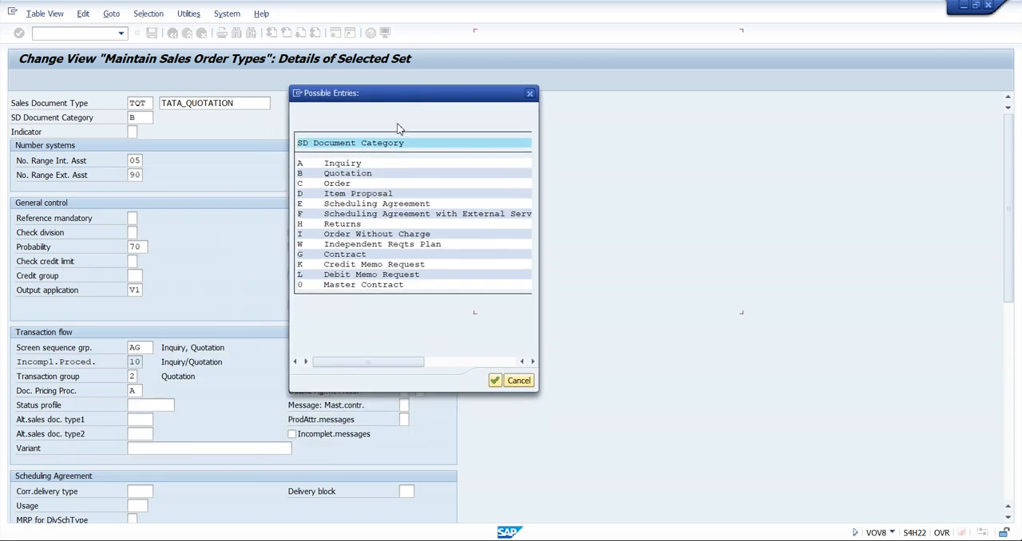
left_click(341, 175)
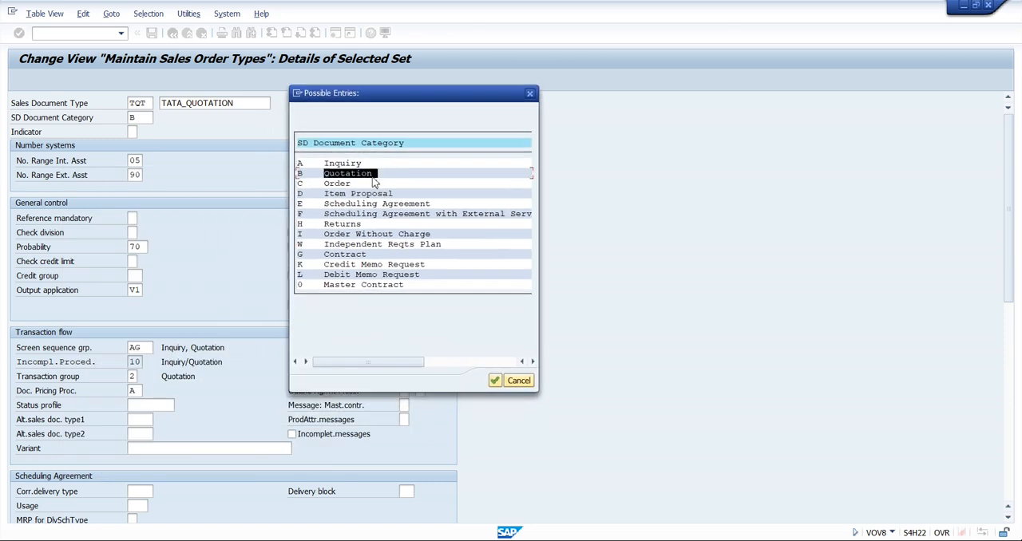
left_click(372, 178)
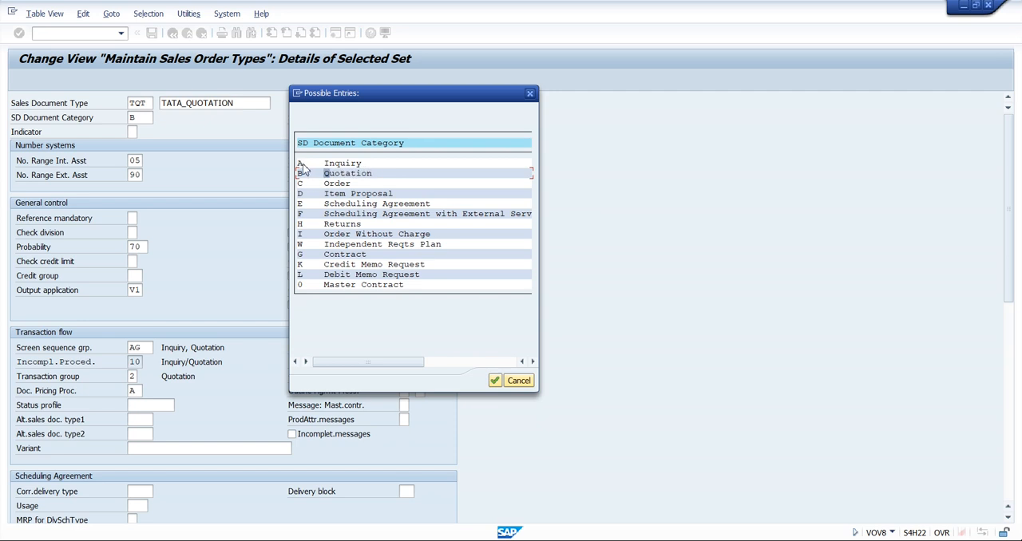
left_click_drag(323, 175, 382, 176)
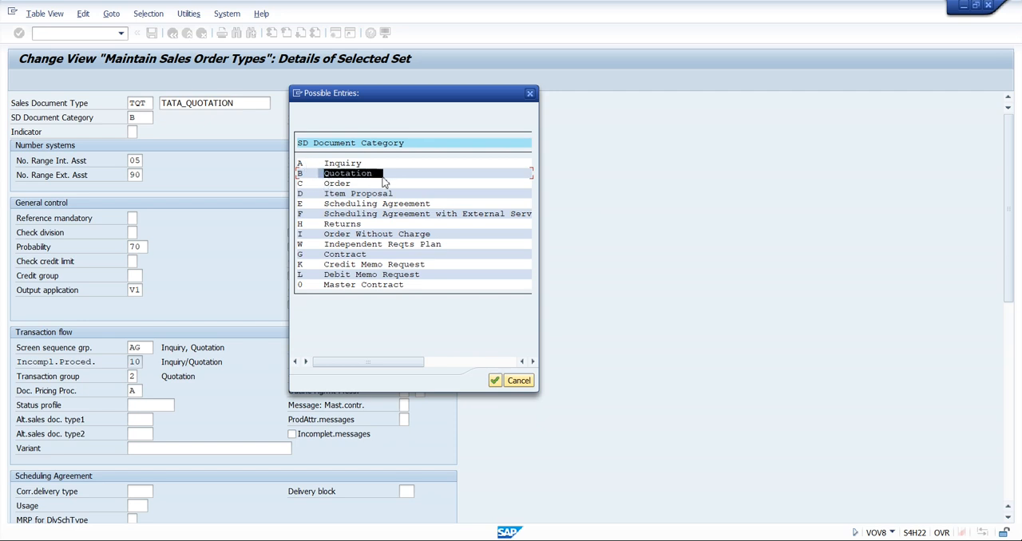
left_click(529, 94)
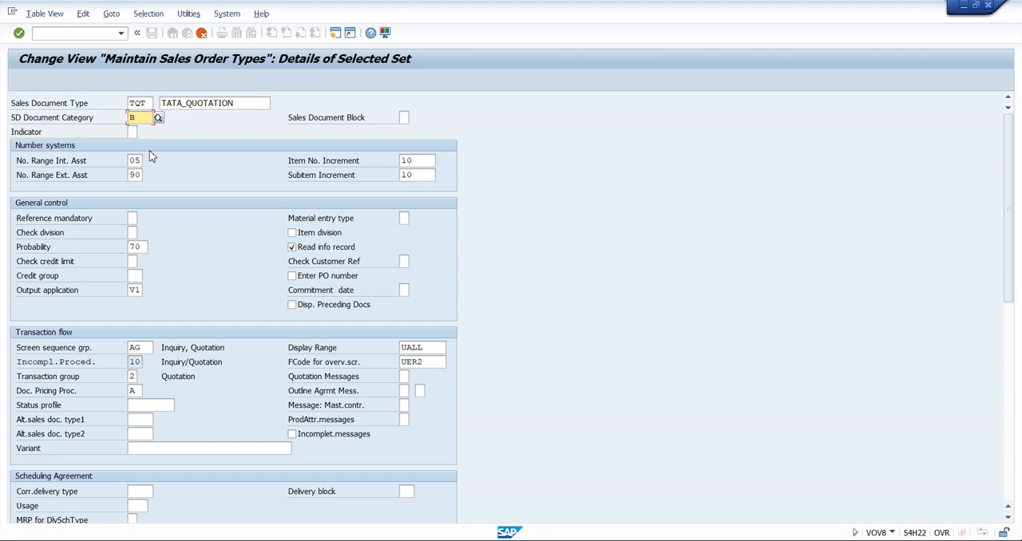
Examine the sales document block, internal and external number ranges, and item and subitem increments of TQT
left_click(403, 117)
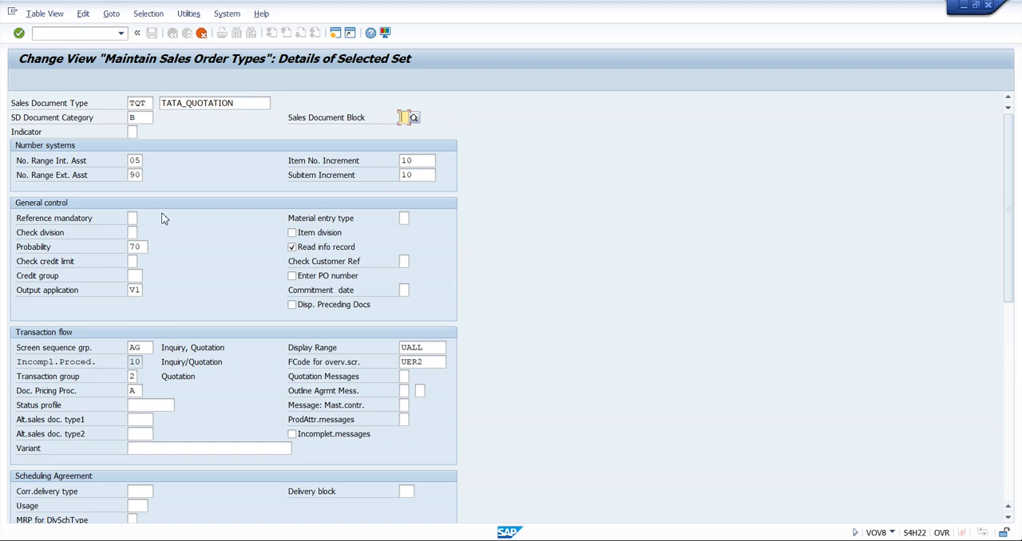
left_click(136, 160)
left_click(138, 176)
left_click(138, 161)
left_click(141, 177)
left_click(425, 164)
left_click(424, 181)
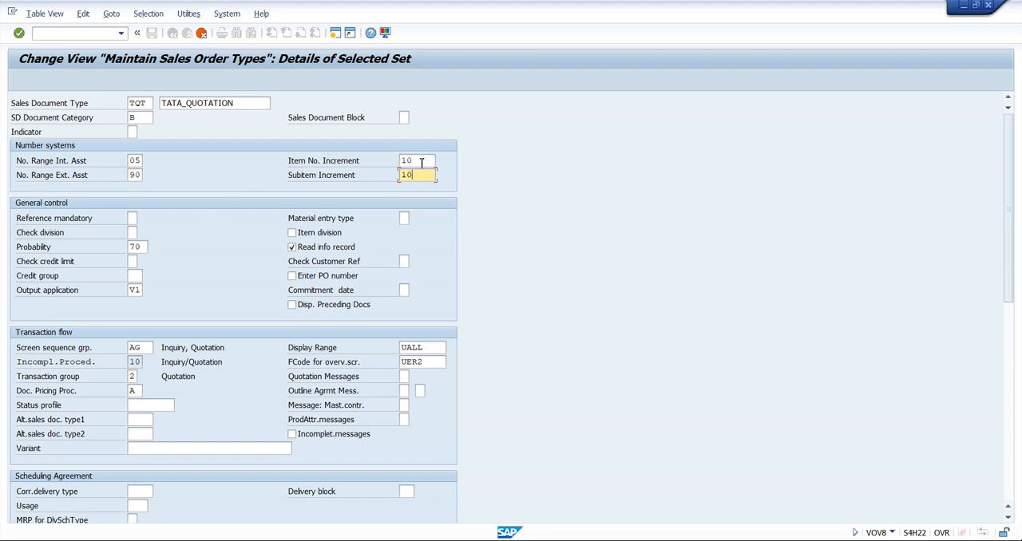
Try an item number increment of 1 and then 5, and set it back to 10
left_click(422, 162)
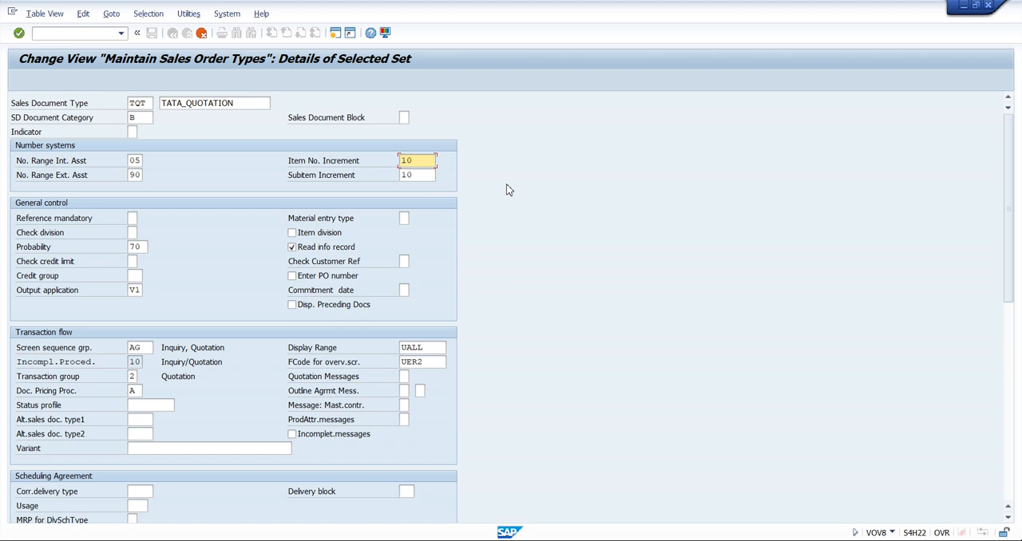
key("BackSpace")
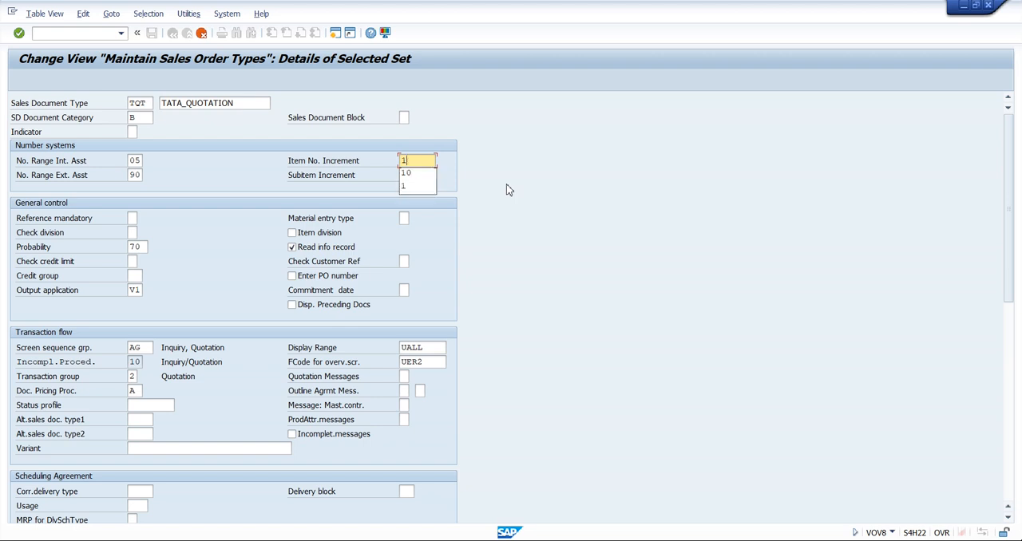
key("Escape")
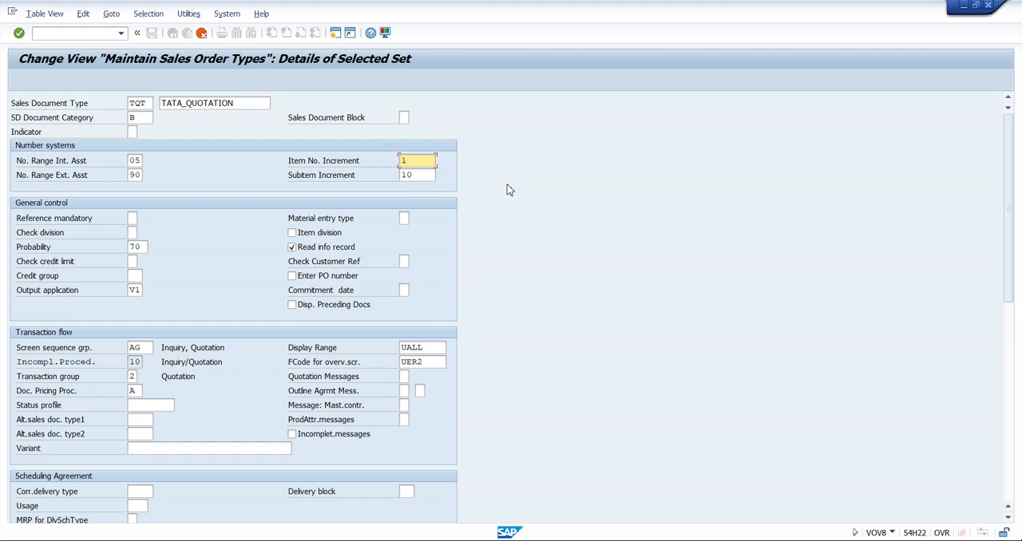
key("BackSpace")
type("5")
key("BackSpace")
type("10")
Examine the probability under General control and the screen sequence group under Transaction flow
left_click(23, 250)
left_click_drag(23, 250, 54, 253)
left_click(53, 252)
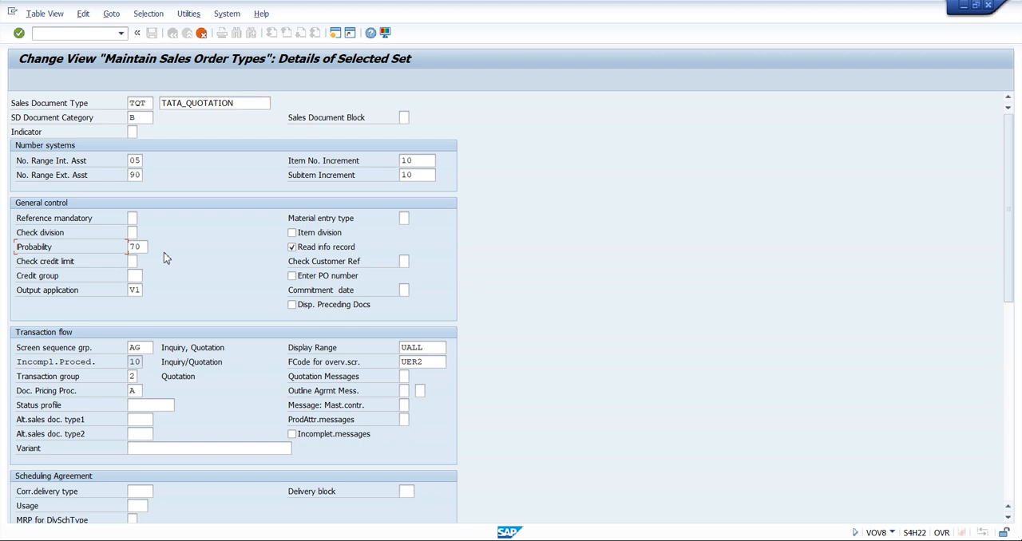
left_click(137, 246)
scroll(227, 281, "down", 1)
scroll(228, 279, "down", 4)
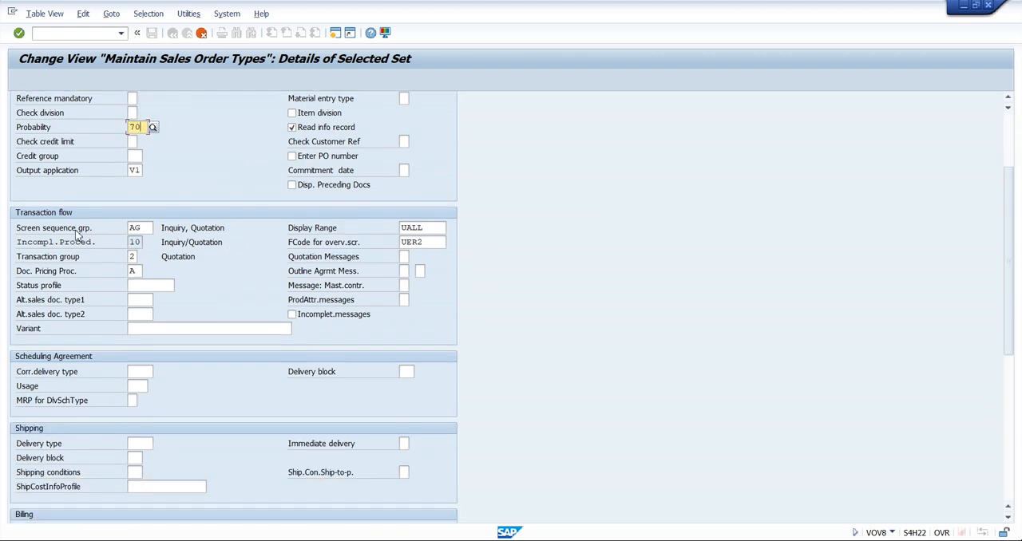
left_click(140, 228)
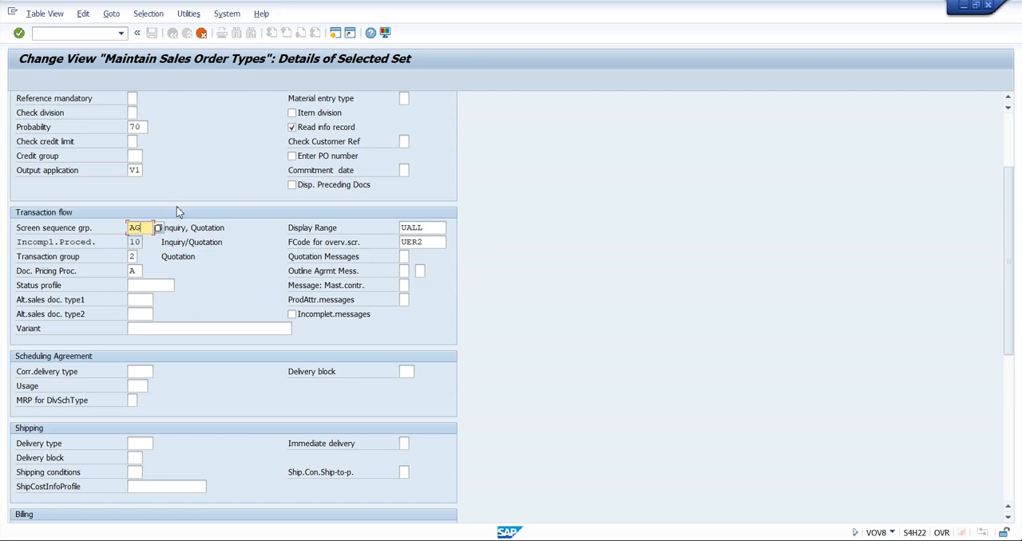
left_click(243, 229)
scroll(215, 274, "down", 5)
scroll(215, 278, "down", 5)
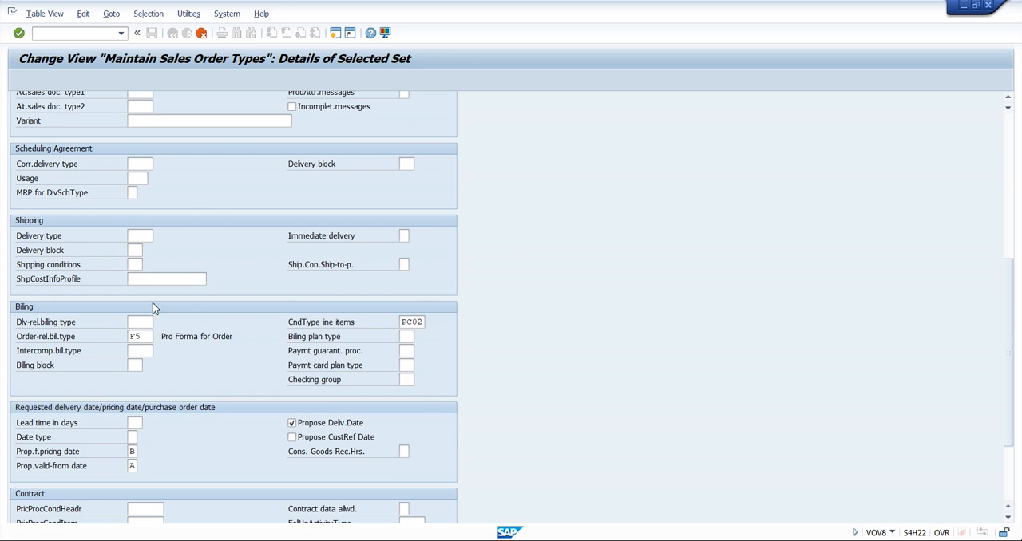
Examine the delivery type under Shipping and the delivery-related, order-related and intercompany billing types under Billing
left_click(141, 236)
left_click(142, 322)
left_click(140, 236)
left_click(143, 321)
left_click(142, 236)
left_click(144, 321)
left_click(147, 336)
left_click(137, 356)
left_click_drag(17, 323, 82, 329)
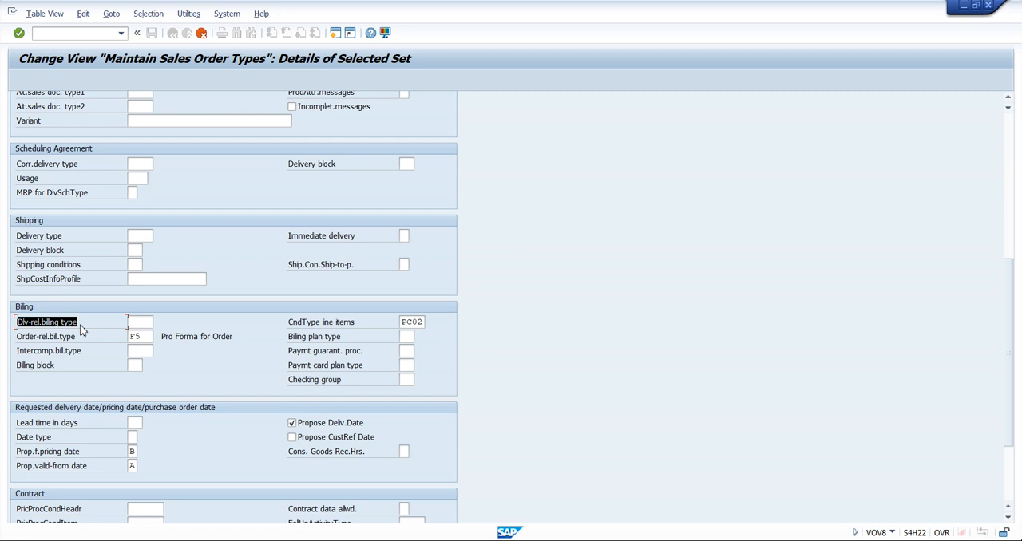
left_click(81, 326)
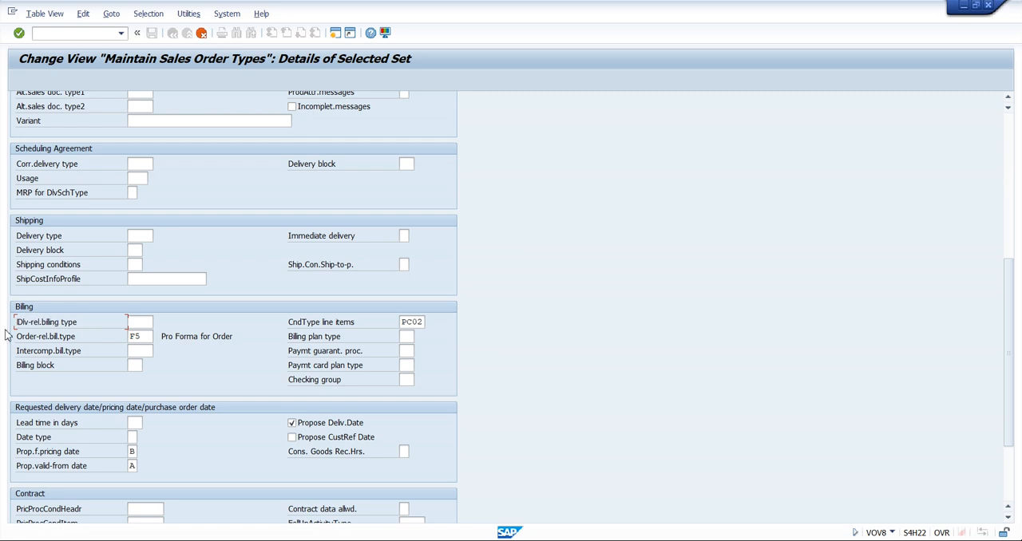
left_click(138, 236)
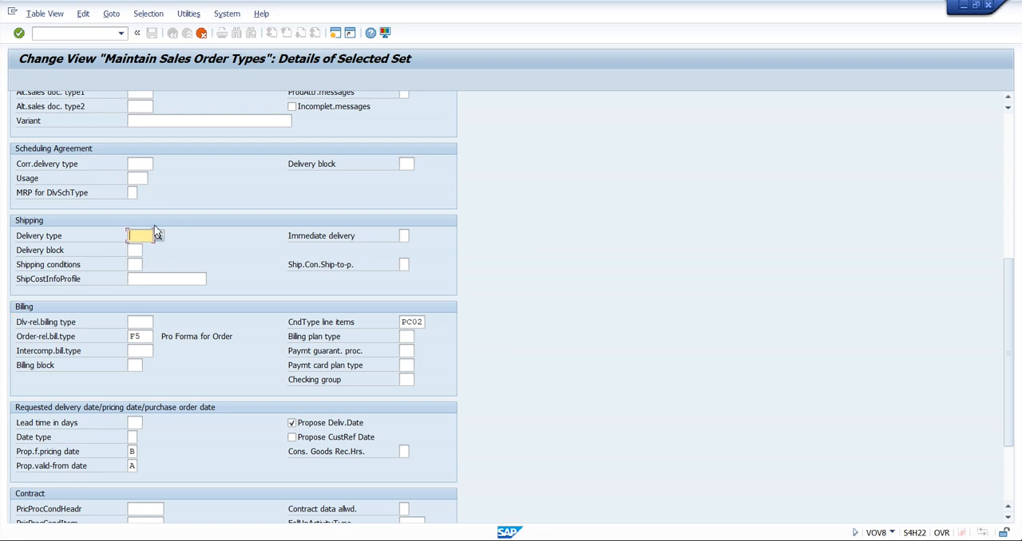
left_click(140, 322)
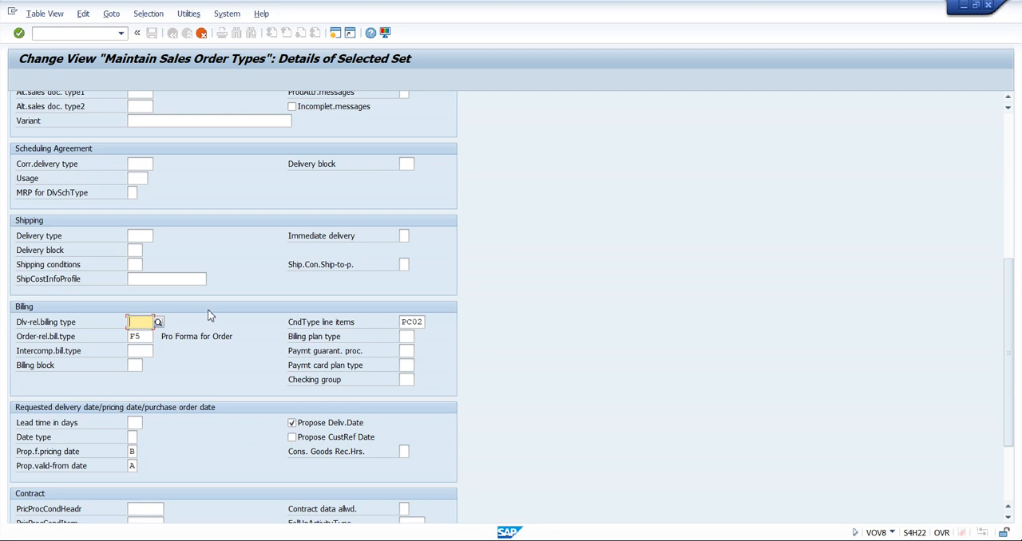
Accept the details of the copied type TQT and answer No to its relevance for copying control
key("ctrl+s")
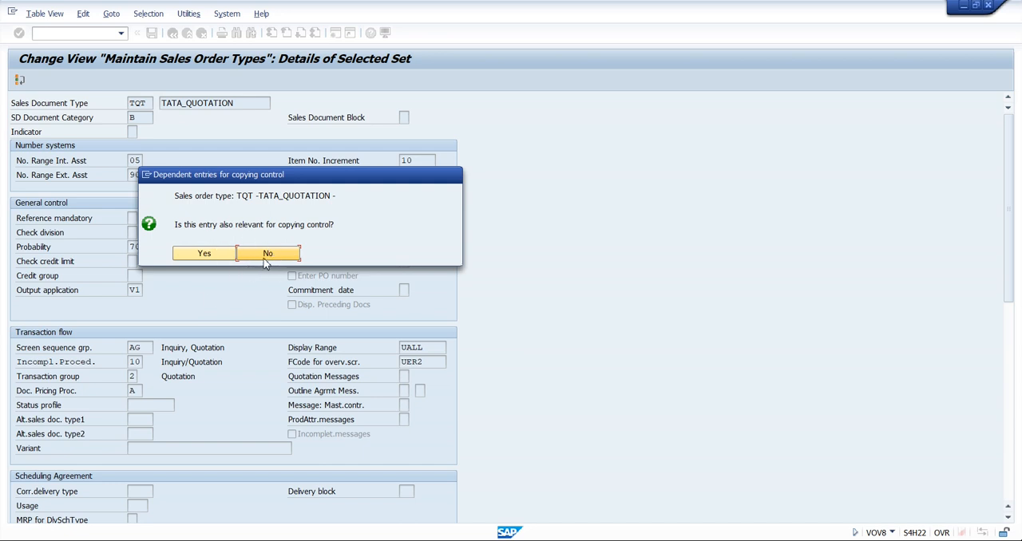
left_click(274, 258)
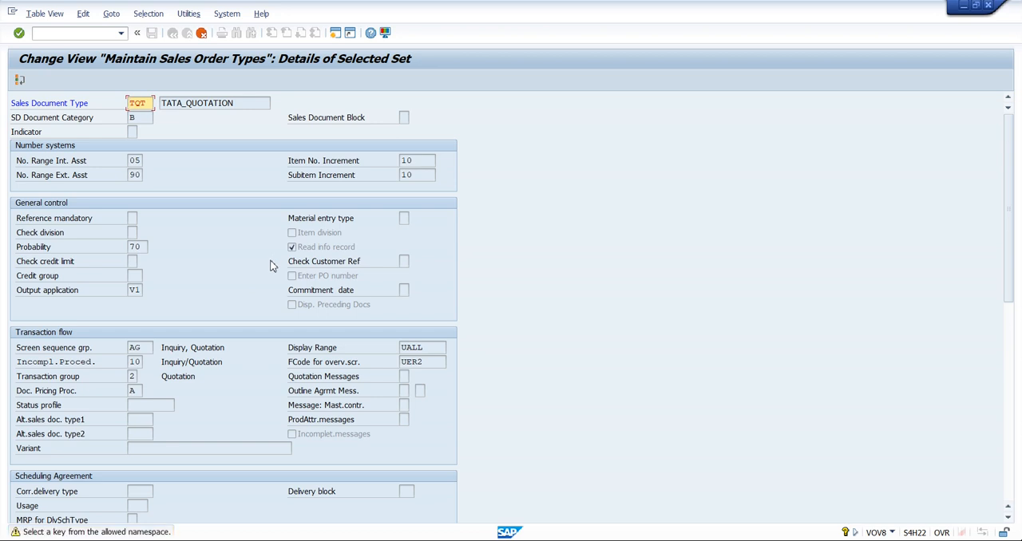
Recheck TQT's delivery type against its order-related billing type F5 and the other billing type fields
scroll(174, 318, "down", 5)
scroll(174, 317, "down", 4)
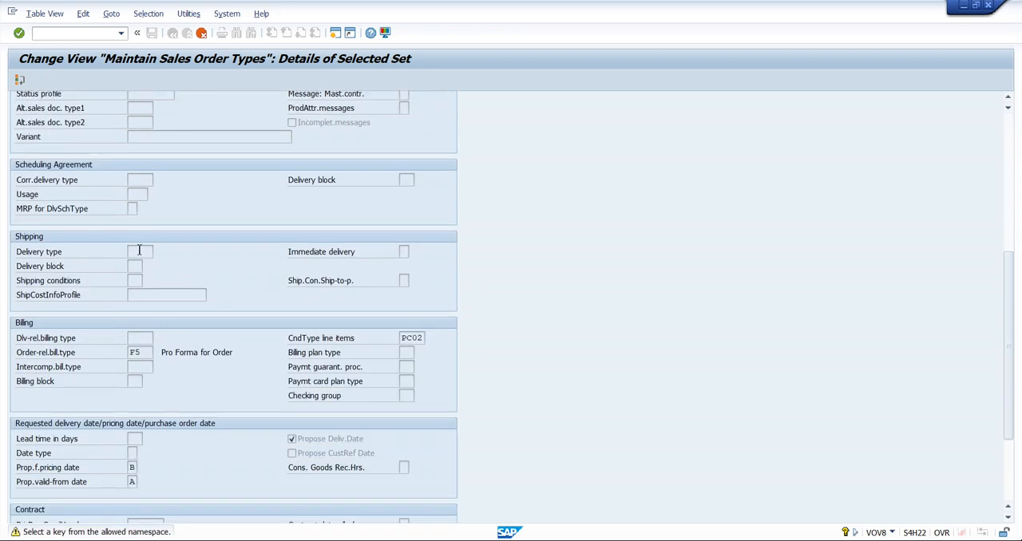
left_click(139, 251)
left_click(141, 338)
left_click_drag(17, 357, 81, 361)
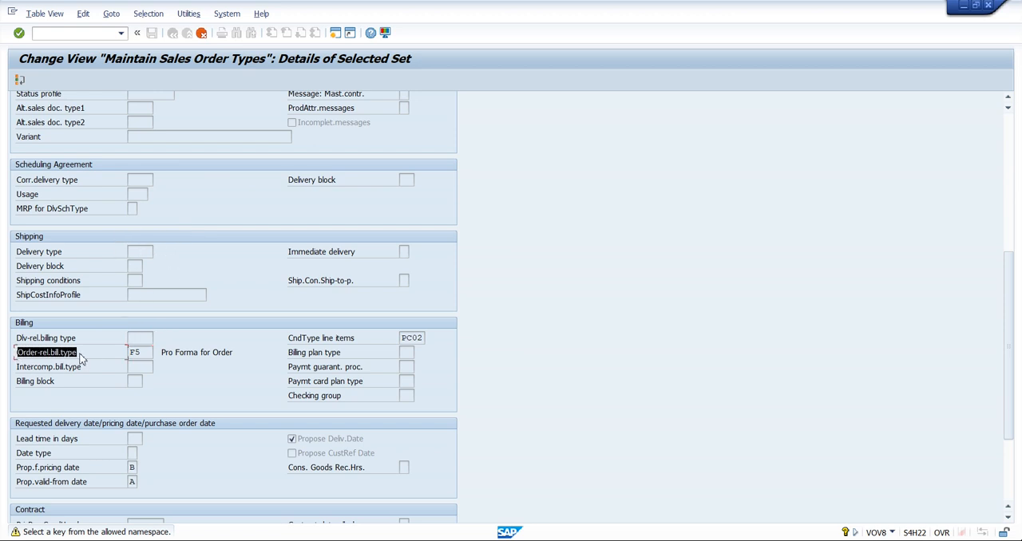
left_click(80, 361)
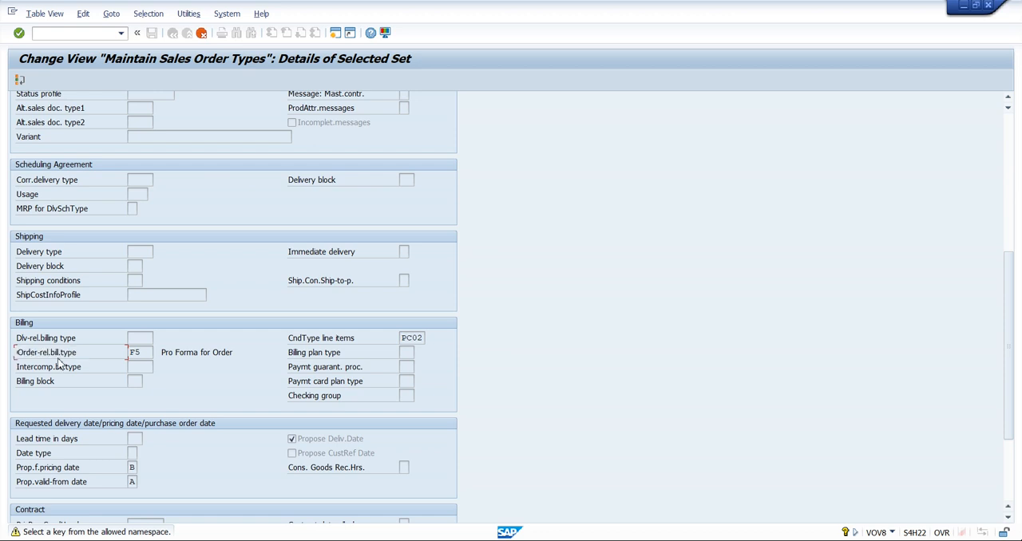
left_click(138, 253)
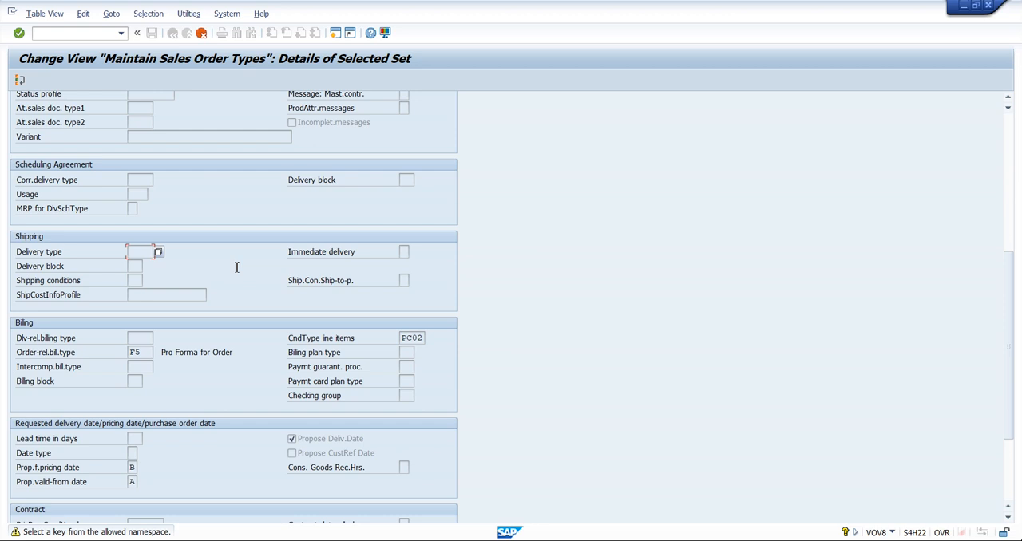
left_click(148, 352)
left_click(143, 367)
left_click(148, 352)
left_click(145, 366)
left_click(162, 352)
left_click_drag(162, 352, 237, 362)
left_click(237, 363)
left_click(148, 253)
left_click_drag(16, 355, 83, 362)
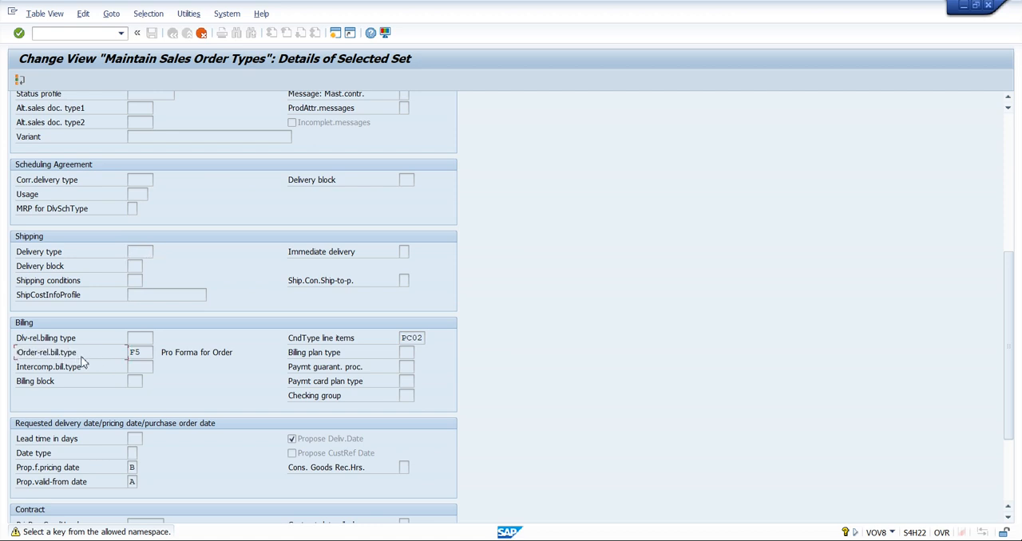
left_click(144, 353)
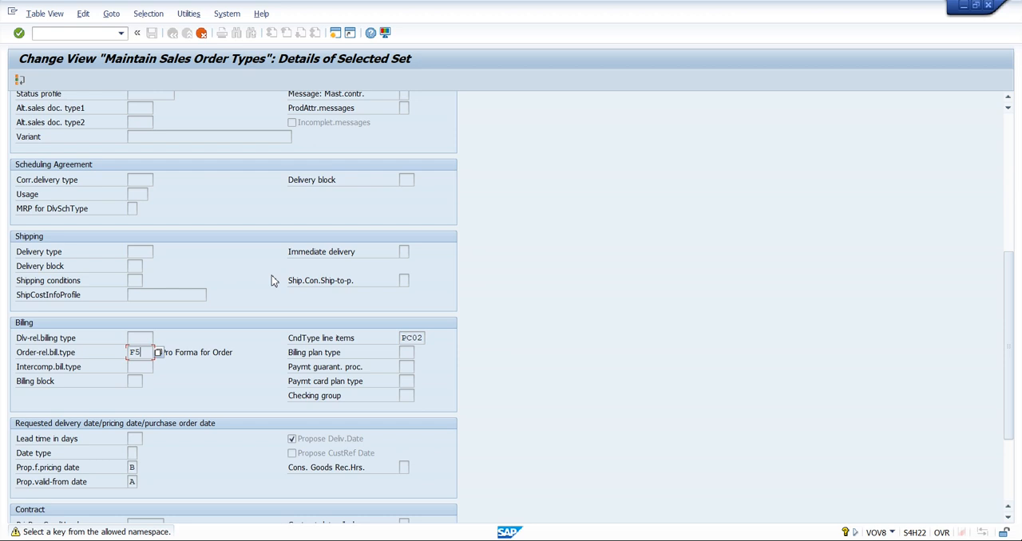
left_click(141, 253)
left_click(145, 353)
left_click(242, 355)
Complete the copy of TQT in the overview and save the new document type, confirming the follow-up dialogs
key("Return")
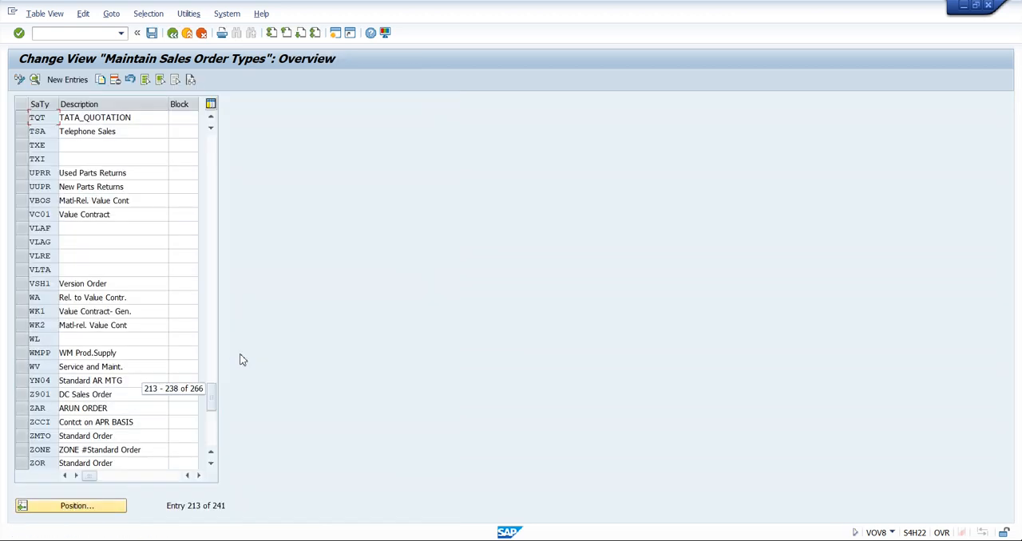
left_click(22, 117)
left_click(151, 32)
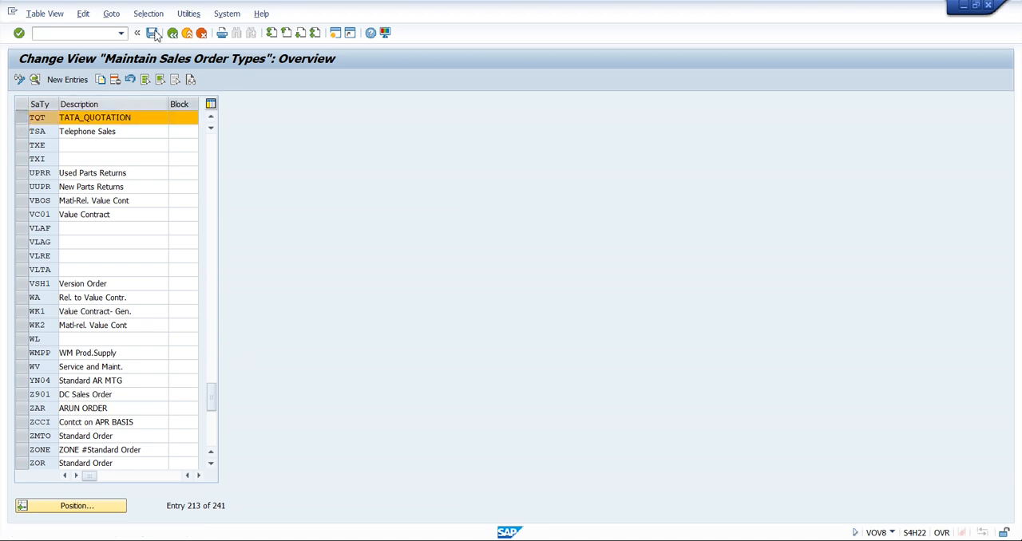
left_click(248, 221)
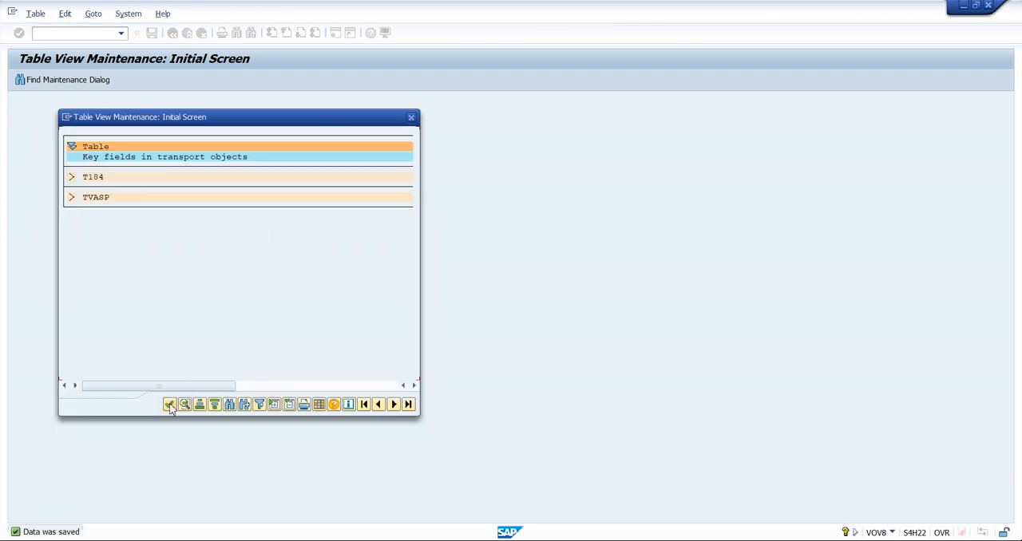
left_click(169, 404)
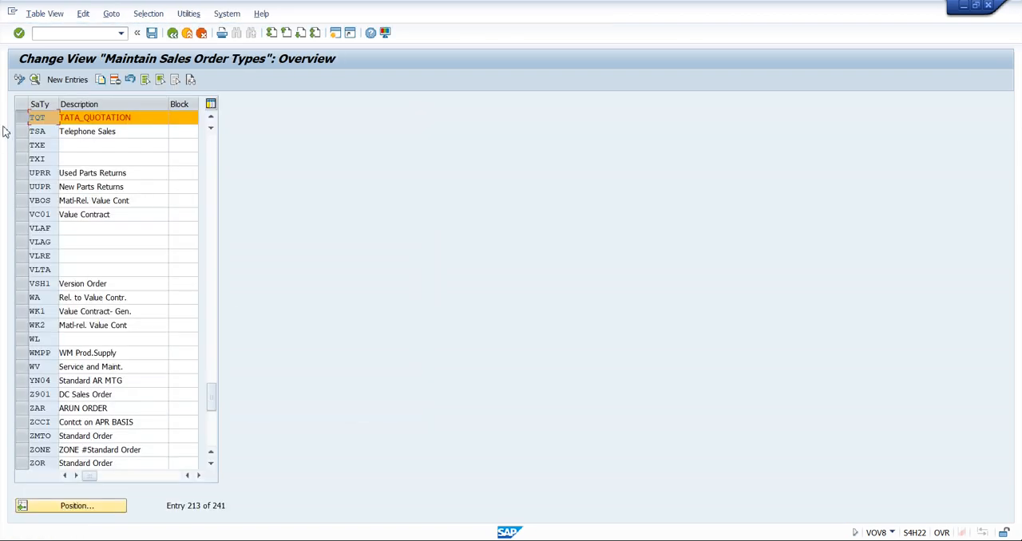
Open the saved TQT document type, review its shipping and billing settings, and return to the overview
left_click(25, 117)
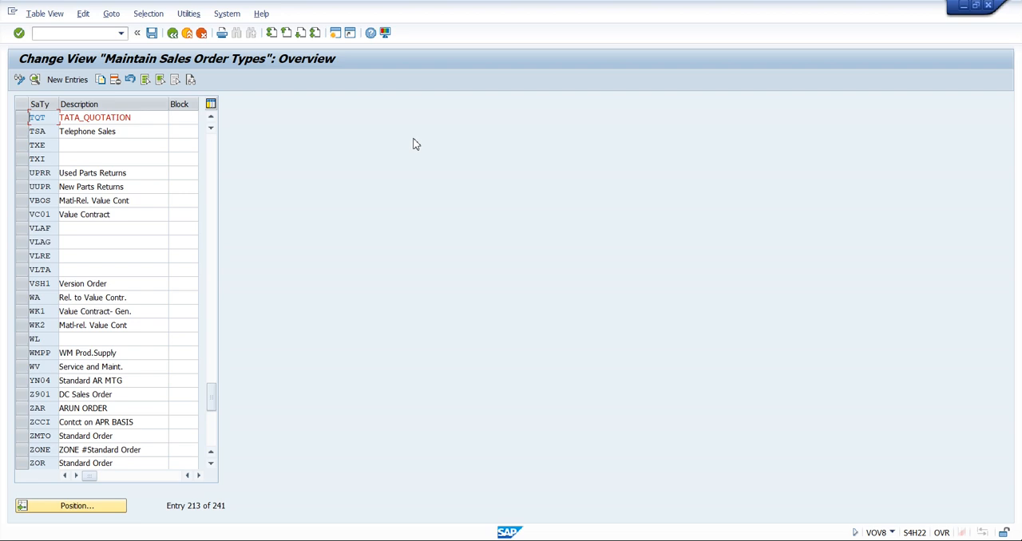
double_click(50, 117)
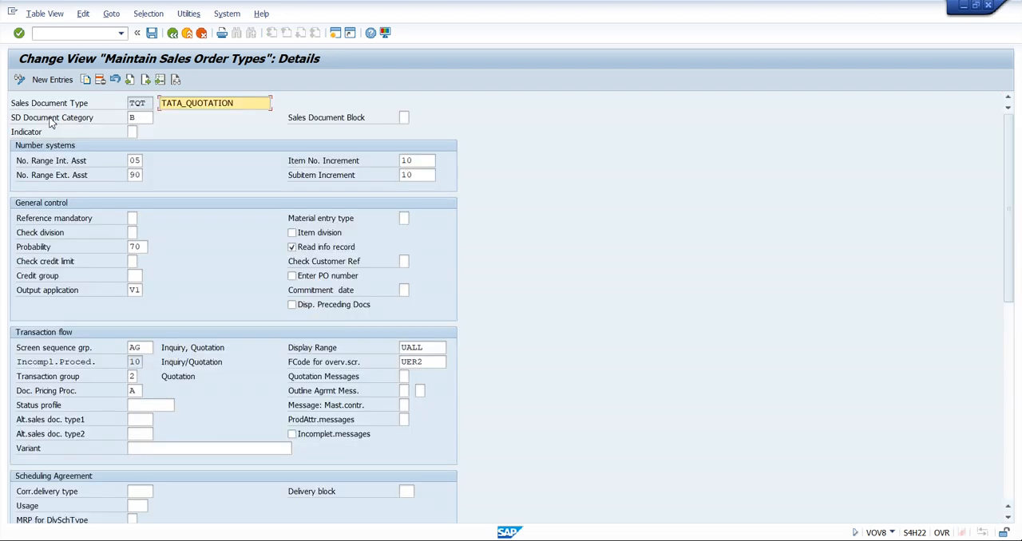
scroll(183, 227, "down", 5)
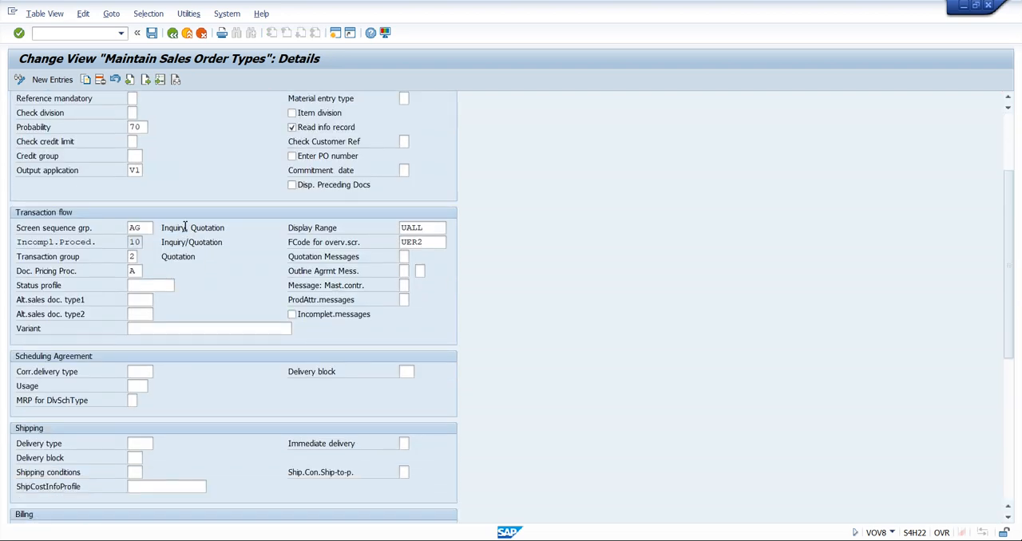
scroll(183, 227, "down", 1)
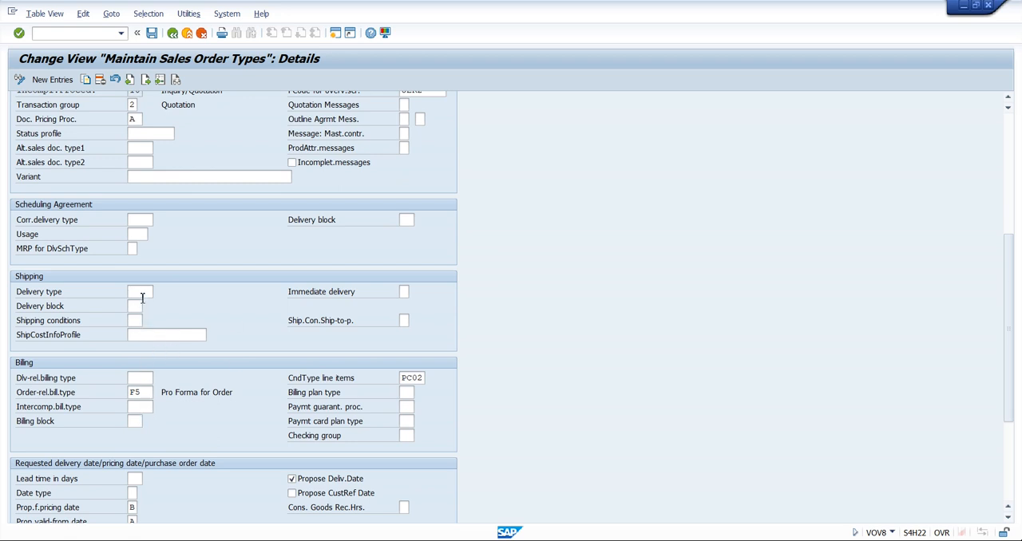
left_click(147, 396)
left_click(172, 34)
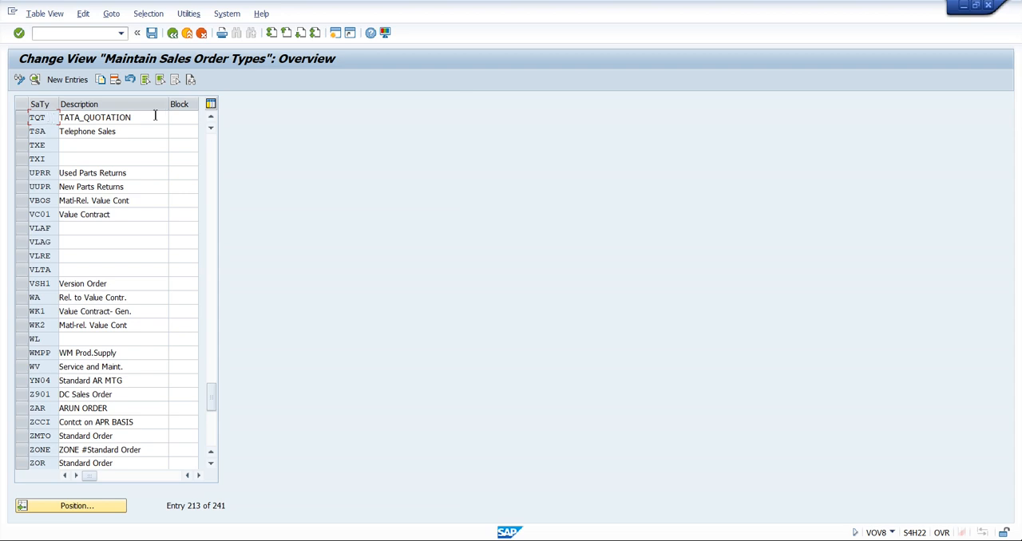
left_click(150, 118)
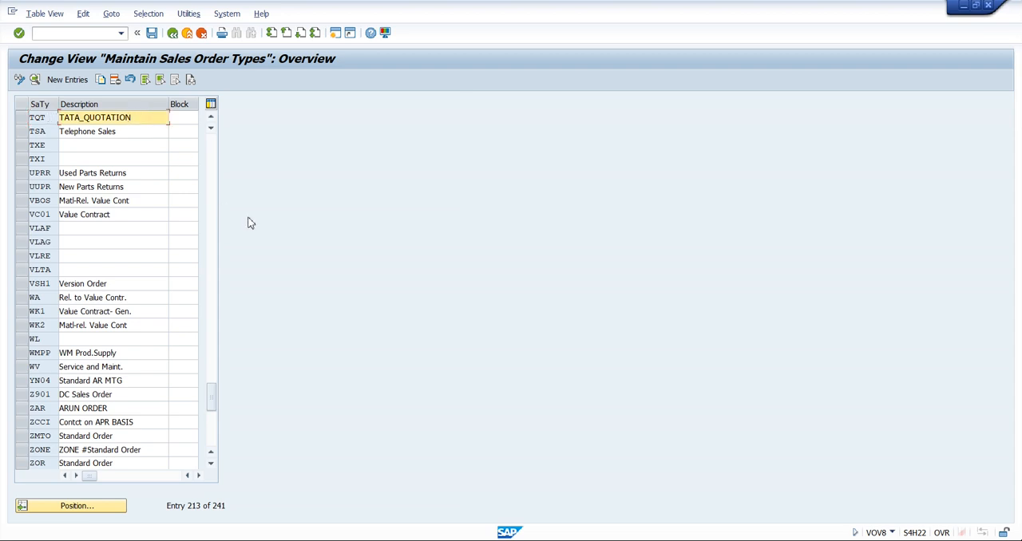
left_click(45, 117)
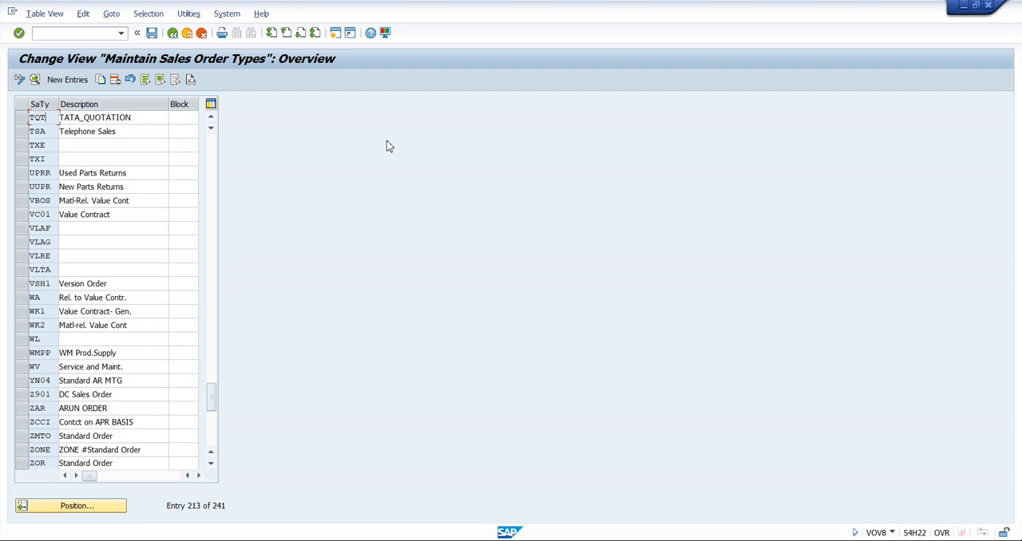
left_click(144, 116)
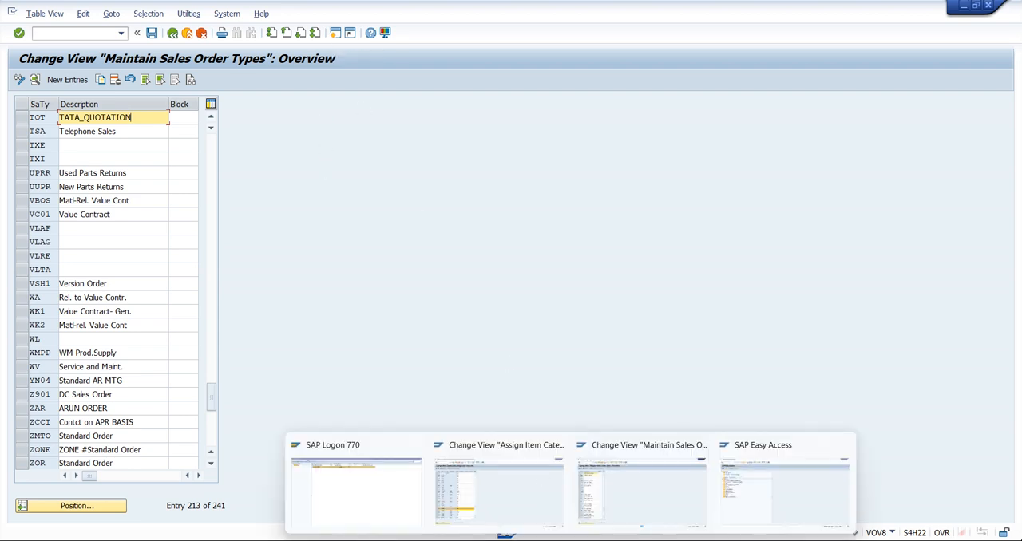
Switch to the SAP Easy Access session and start quotation creation with transaction VA21
left_click(760, 508)
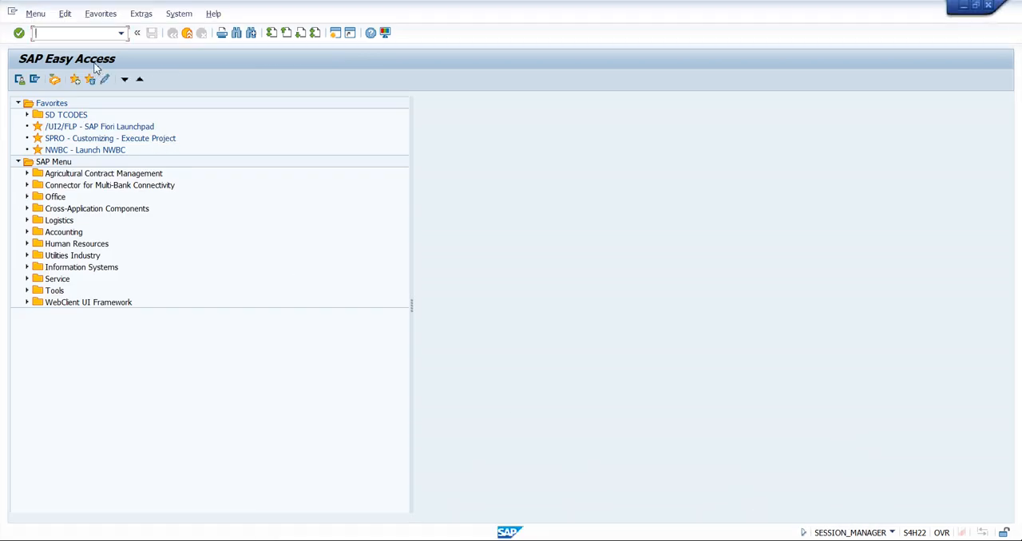
type("VA21")
key("Return")
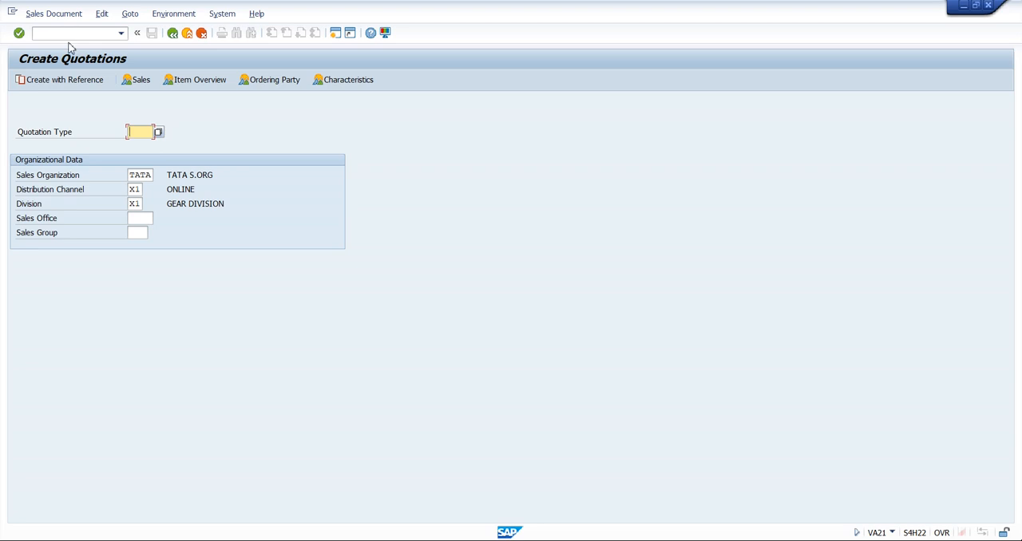
Try to list the possible quotation types and compare against the TQT entry in the sales order types overview
left_click(158, 132)
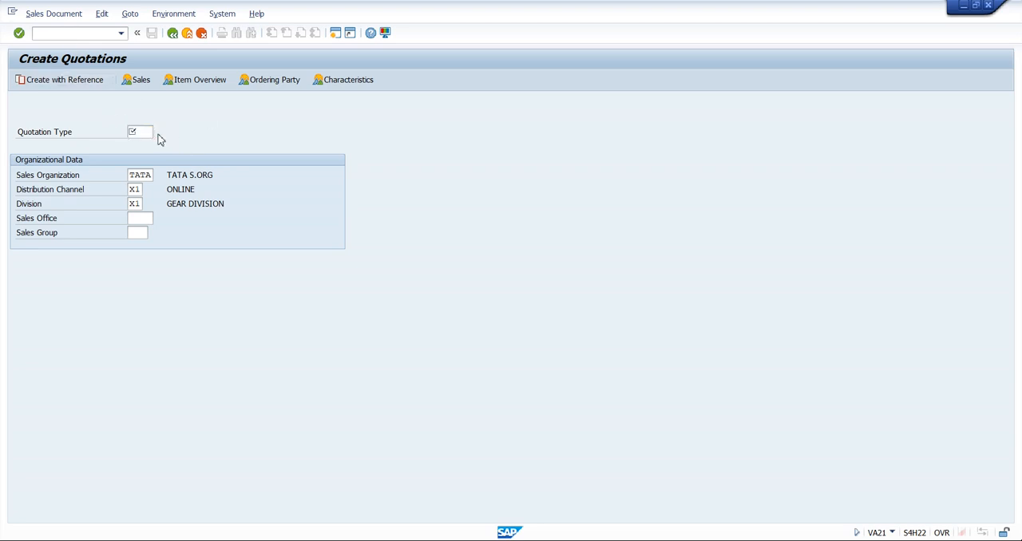
left_click(158, 133)
left_click(158, 133)
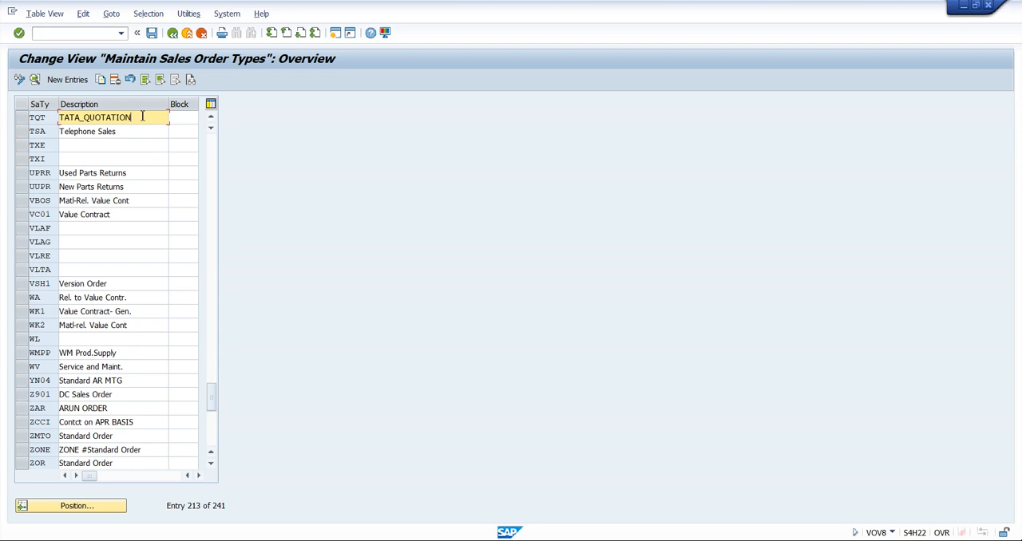
left_click(154, 35)
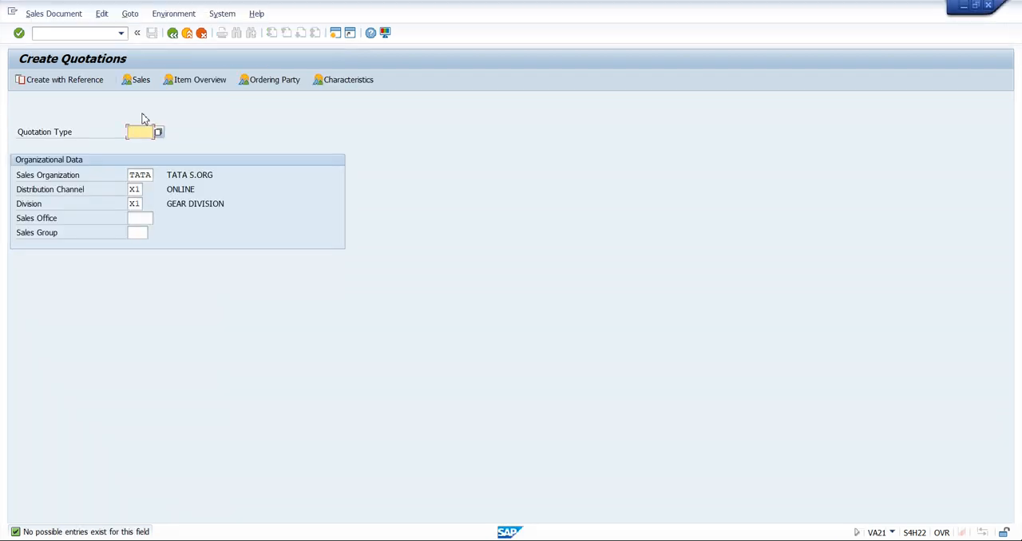
Clear the sales organization, distribution channel and division on the Create Quotations screen
left_click(144, 178)
double_click(144, 177)
key("BackSpace")
key("Tab")
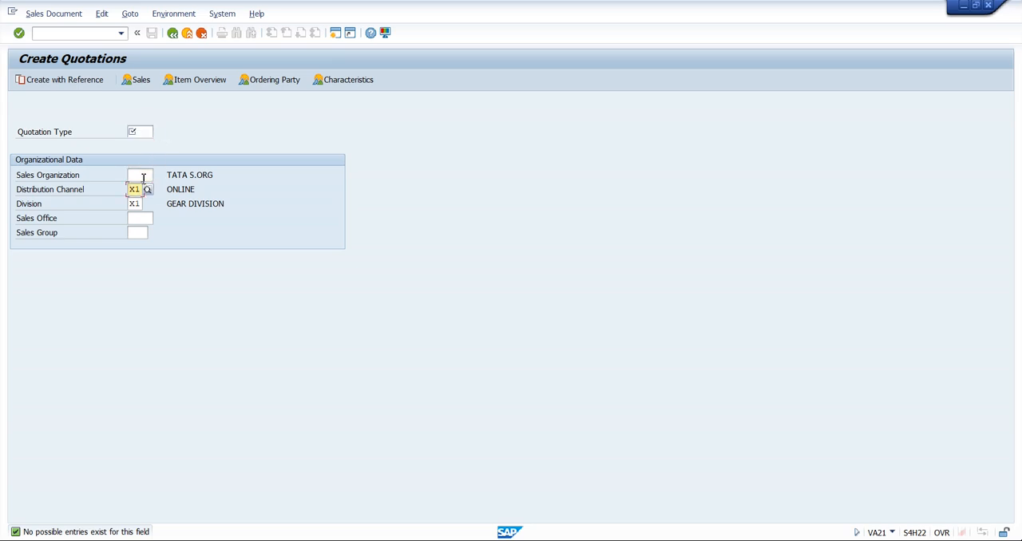
key("BackSpace")
key("Tab")
key("BackSpace")
key("Tab")
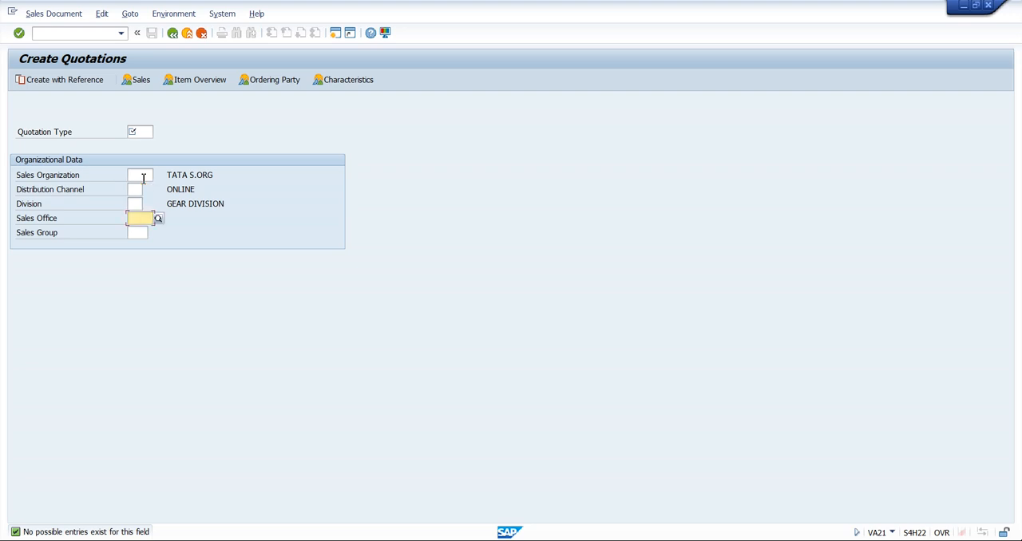
Choose TQT (TATA_QUOTATION) as the quotation type from the list of sales document types
left_click(149, 132)
left_click(164, 133)
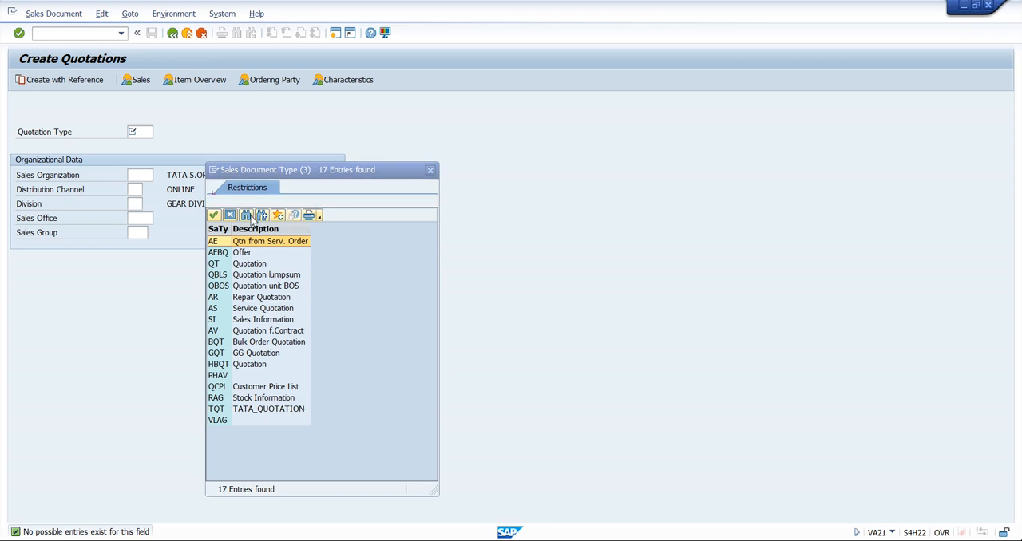
left_click(289, 410)
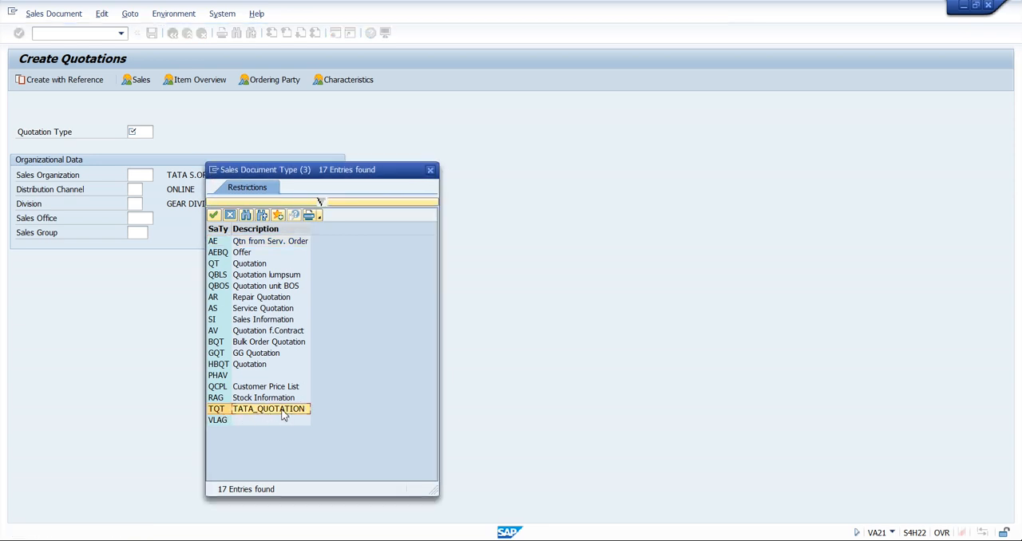
double_click(282, 410)
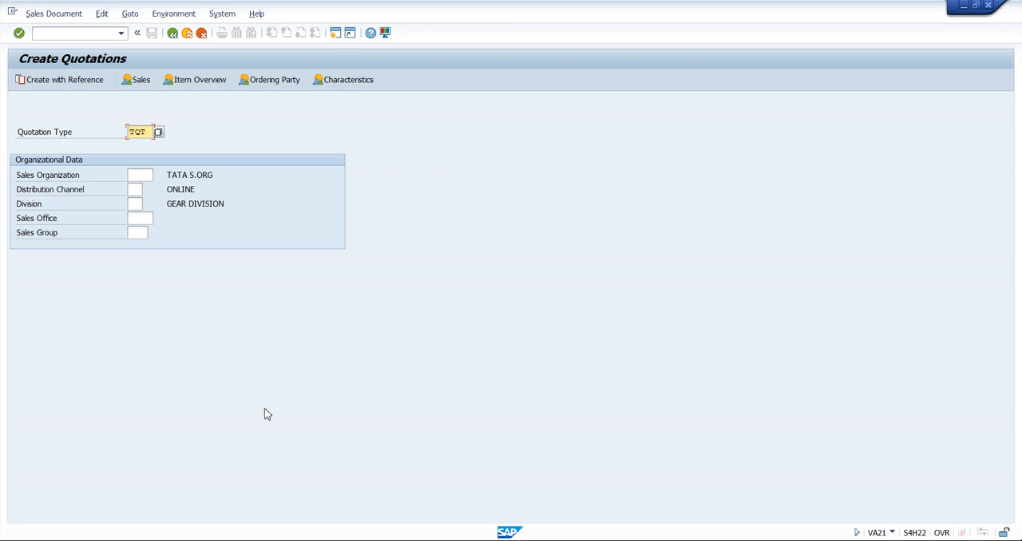
Enter sales organization TATA, distribution channel X1 and division X1, and try to continue to the quotation
left_click(139, 175)
left_click(139, 186)
left_click(139, 200)
left_click(139, 214)
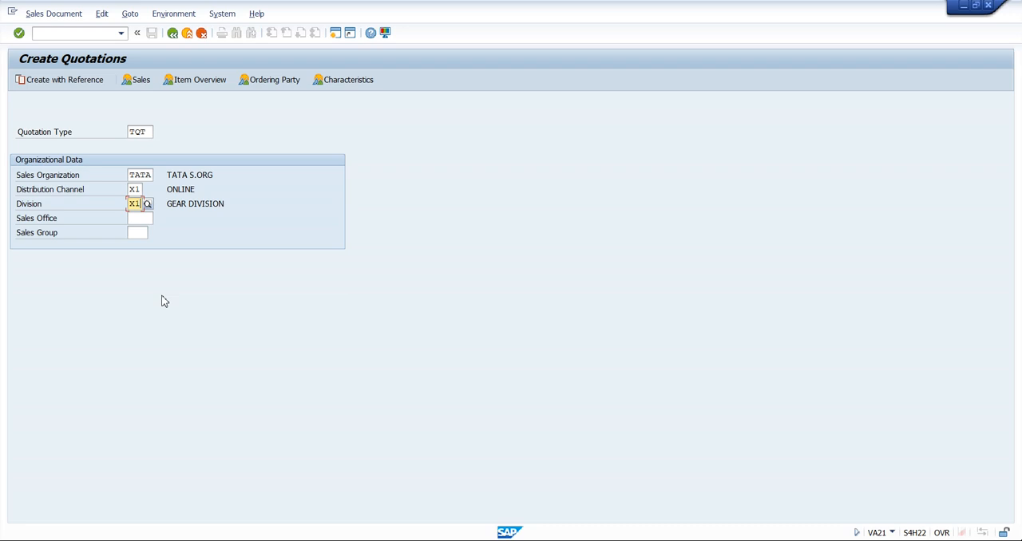
key("Return")
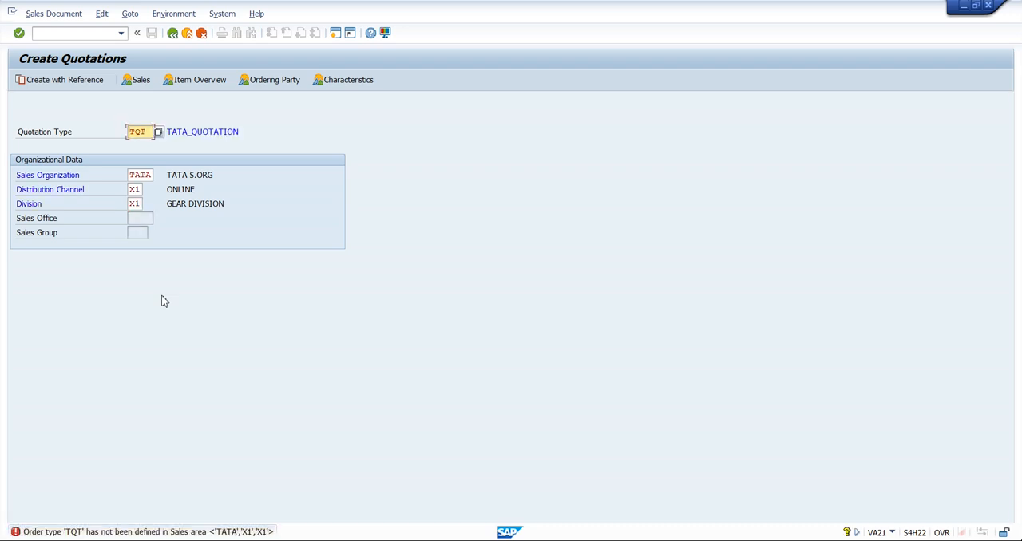
From the error's help, open the assignment of permitted order types and add TQT for sales area TATA, X1, X1
double_click(175, 532)
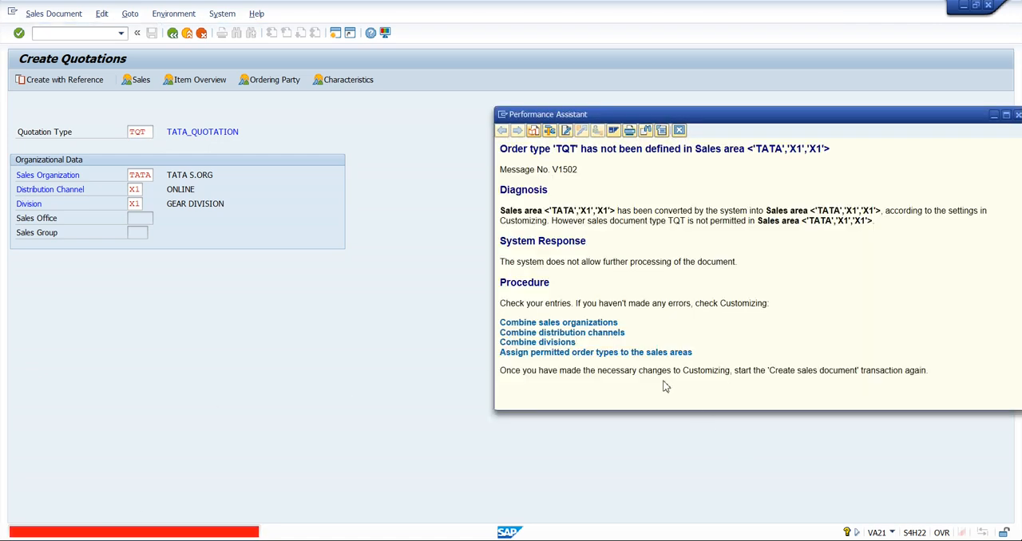
left_click(610, 353)
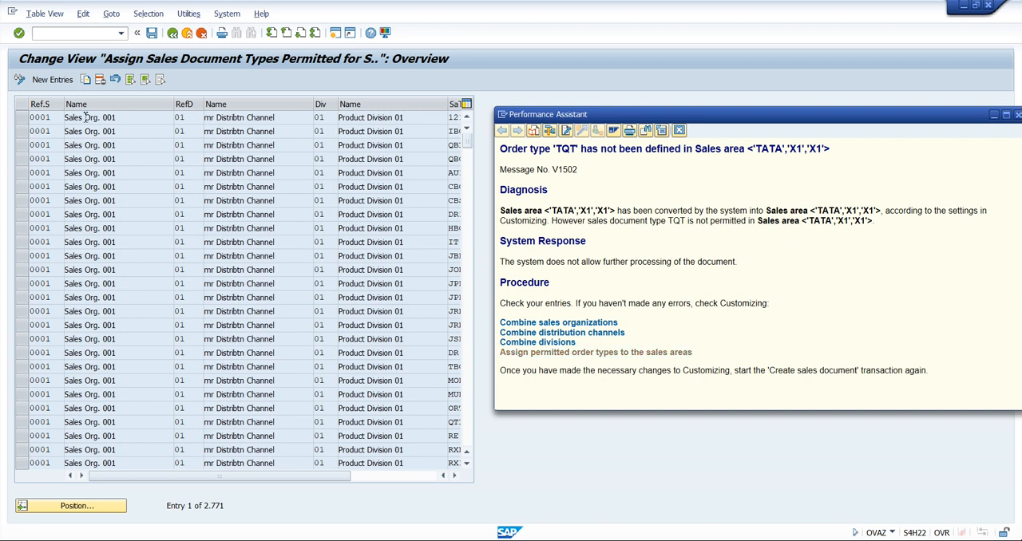
left_click(54, 79)
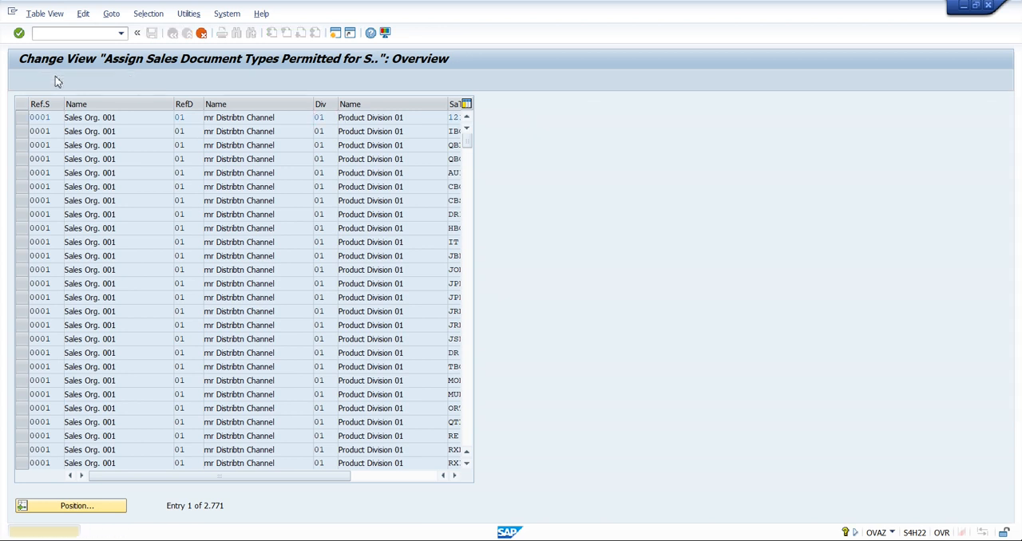
type("TATA")
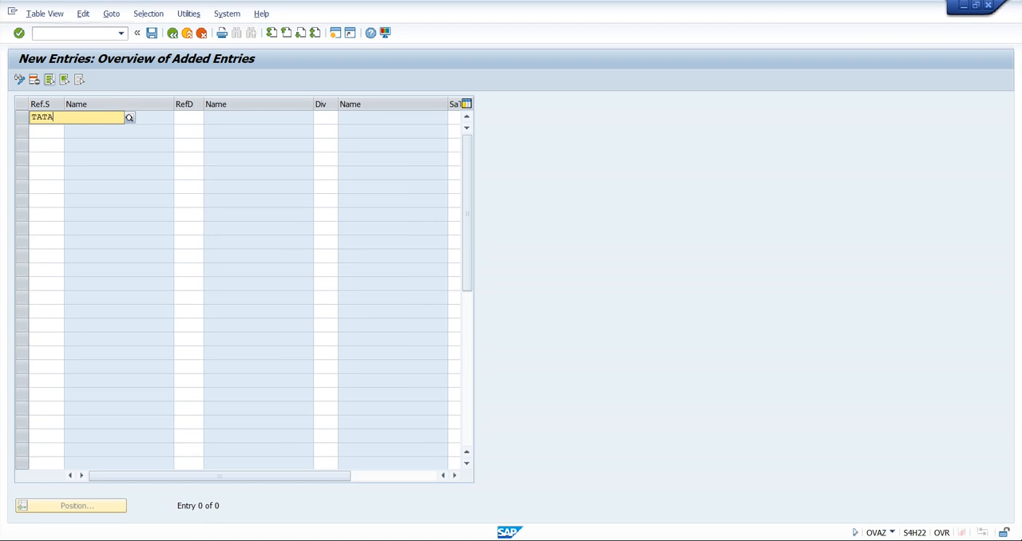
key("Tab")
type("X1")
key("Tab")
type("X1")
key("Tab")
type("TOT")
key("Return")
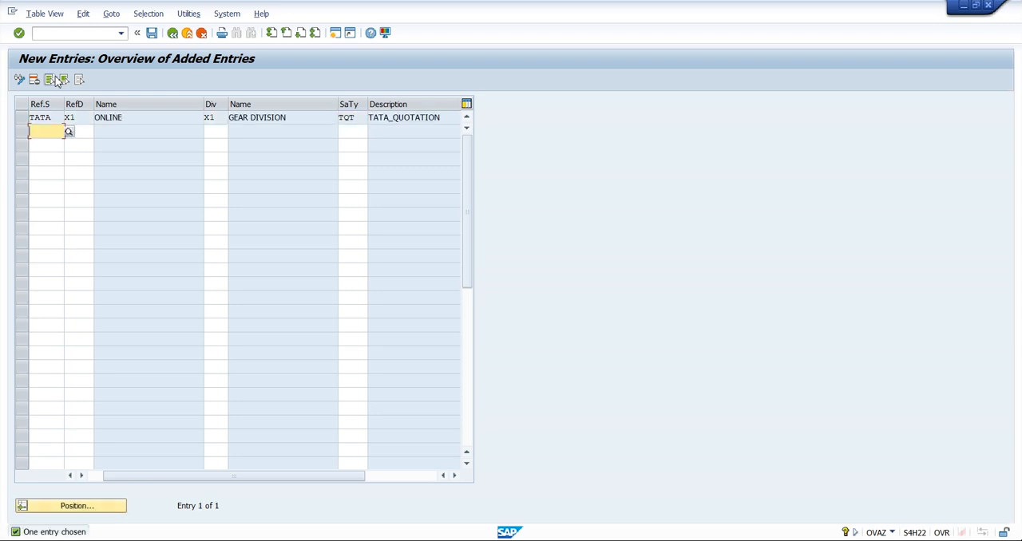
Save the permitted order type assignment under the proposed customizing request and return to Create Quotations, closing the error help
key("ctrl+s")
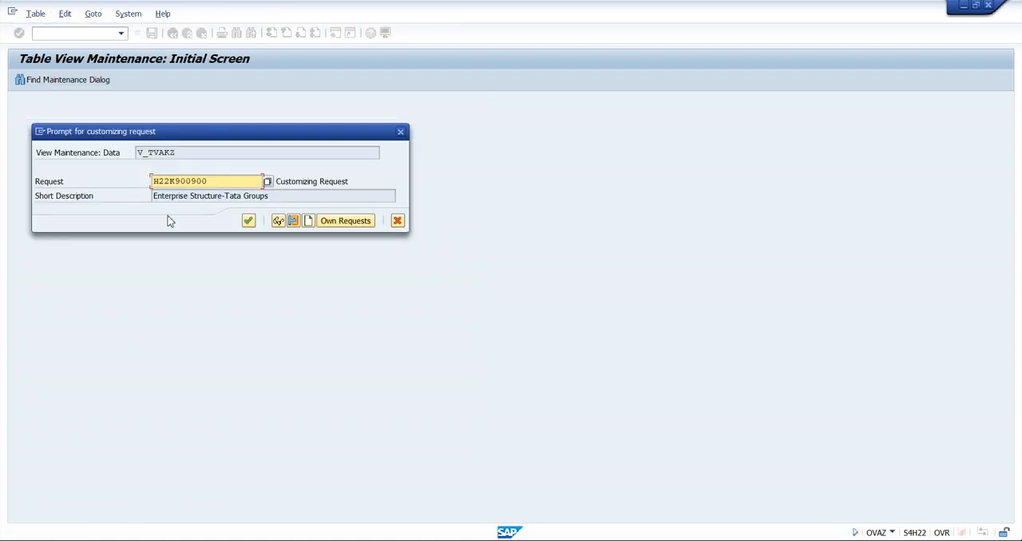
left_click(248, 221)
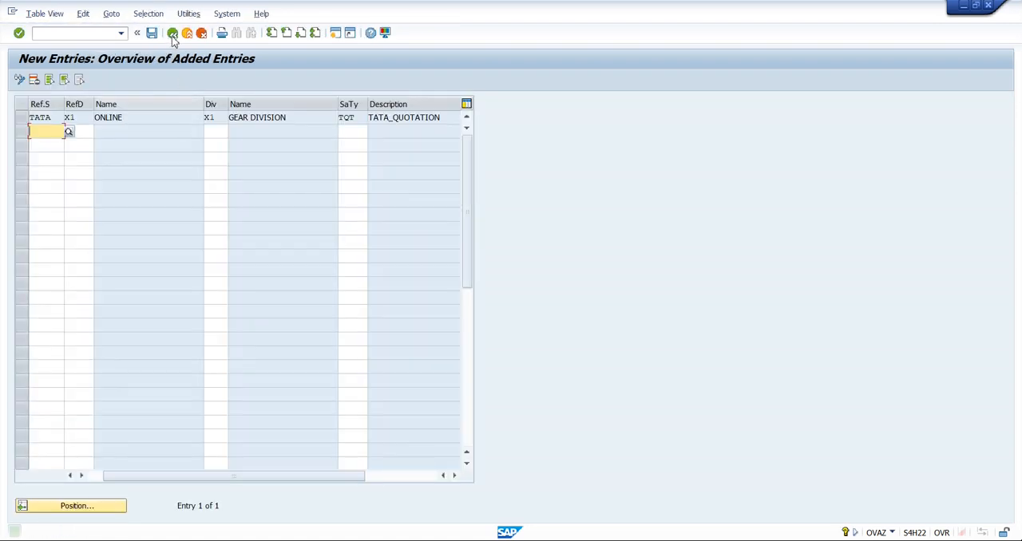
left_click(173, 34)
left_click(172, 35)
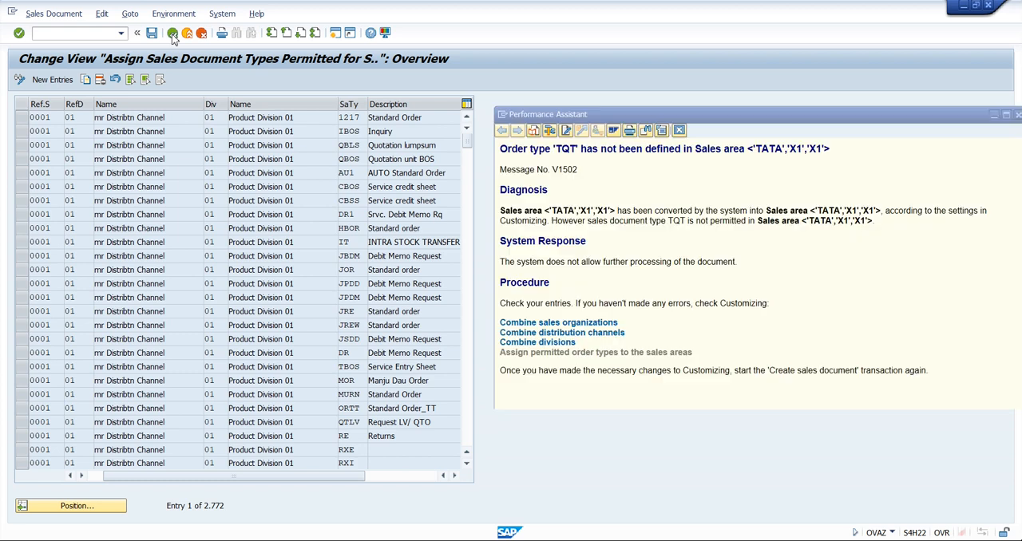
left_click(680, 131)
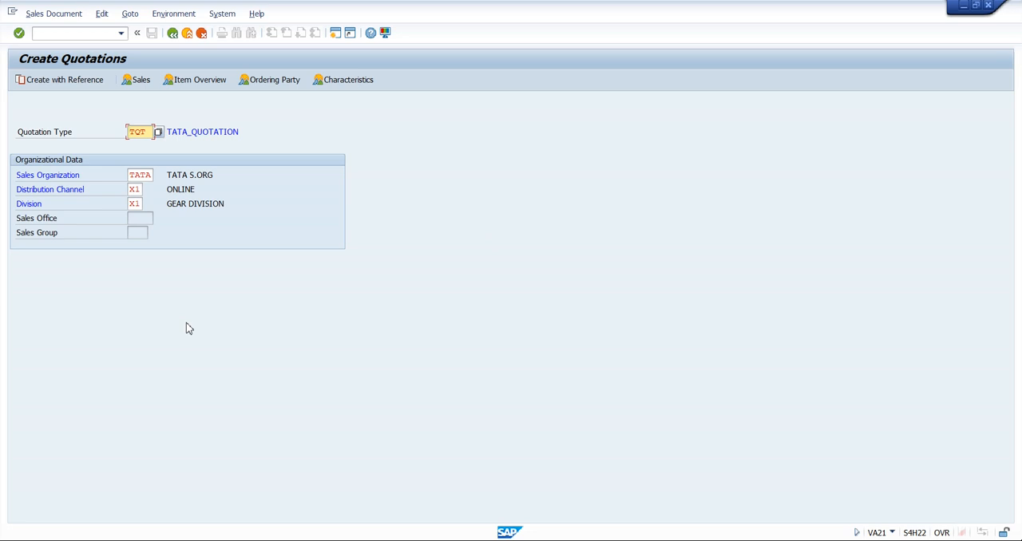
Retry the quotation, restart VA21 and enter the overview of a new TQT quotation to check the sales area assignment
key("Return")
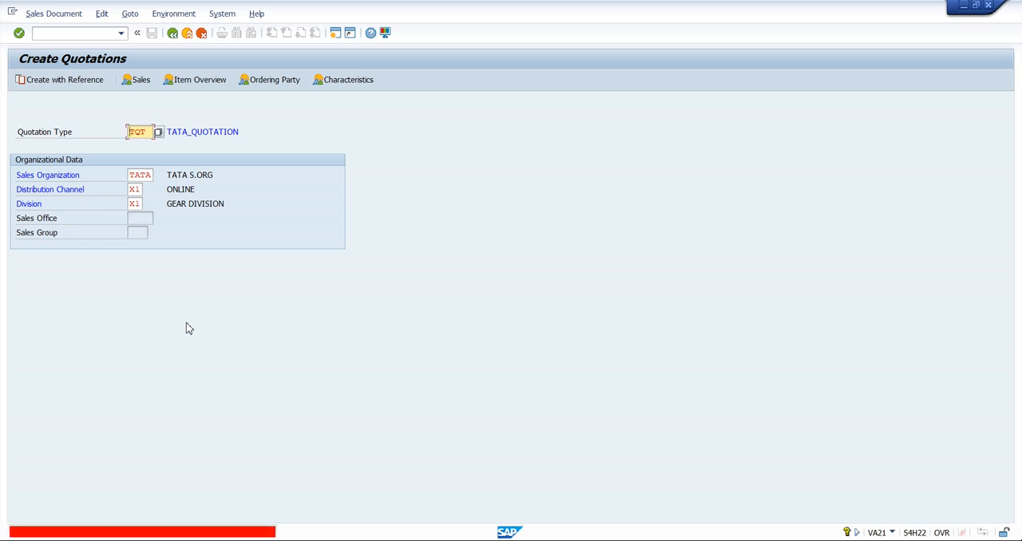
left_click(187, 33)
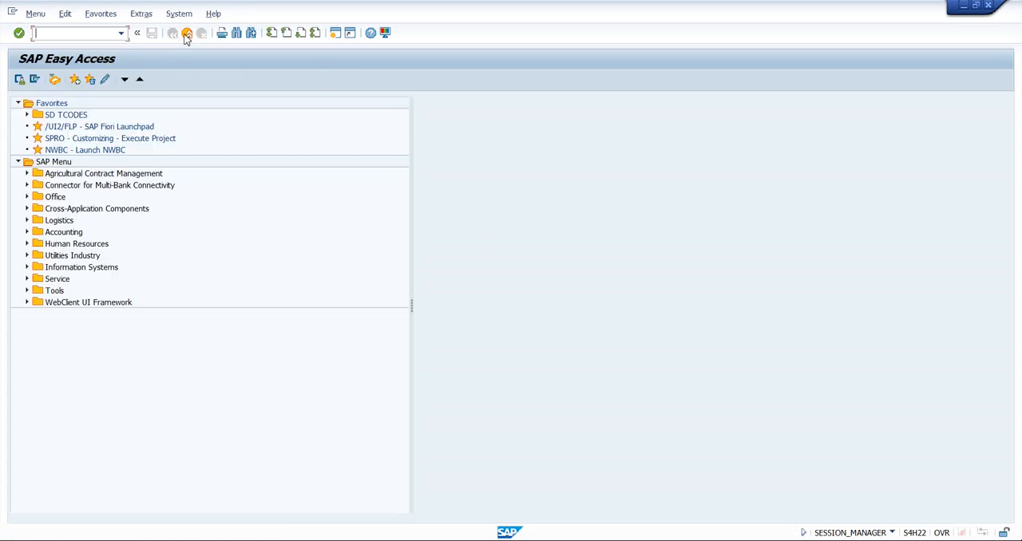
type("va21")
key("Return")
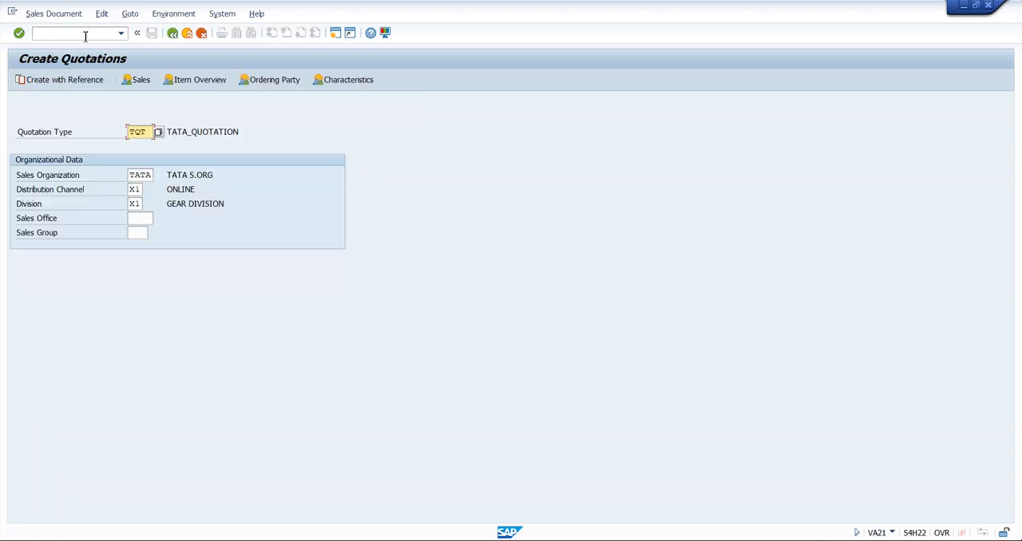
key("Return")
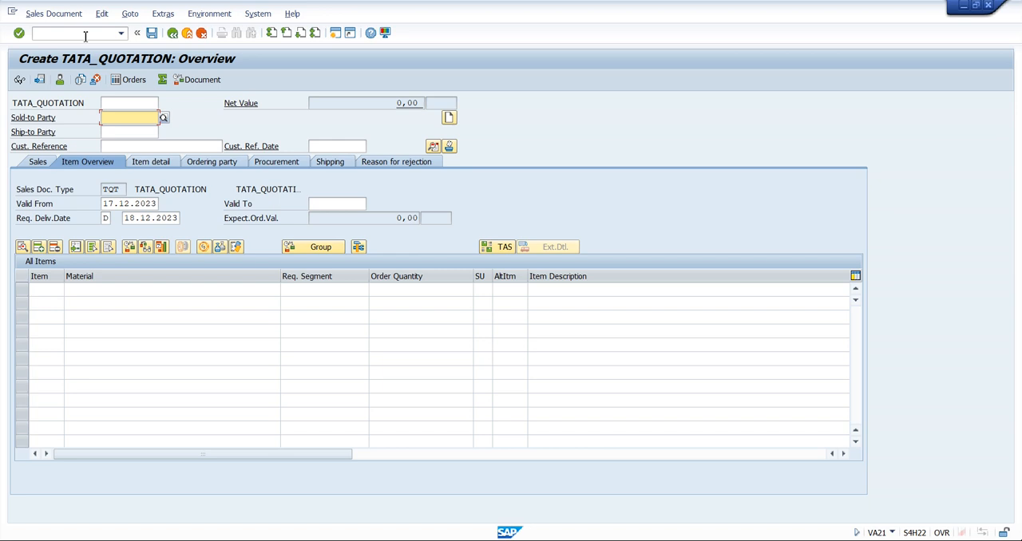
Leave the blank quotation, restart VA21 and open creation with reference for TQT, moving its dialog aside
left_click(186, 33)
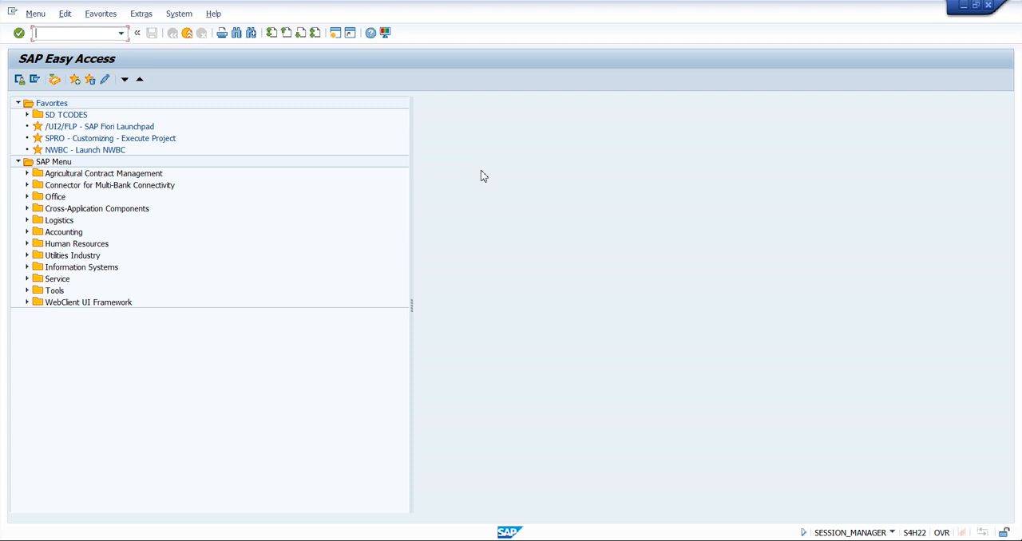
type("VA01")
key("Return")
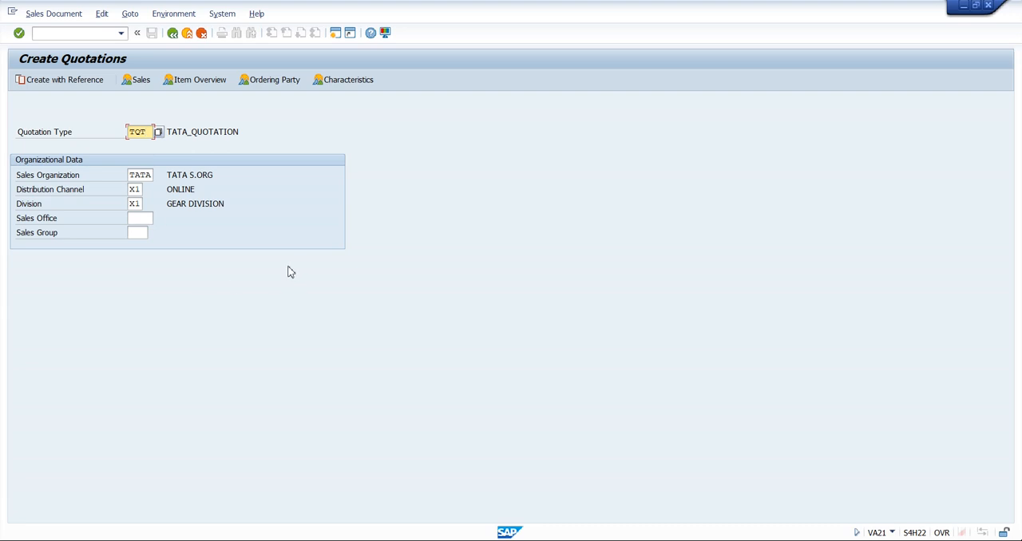
left_click(65, 83)
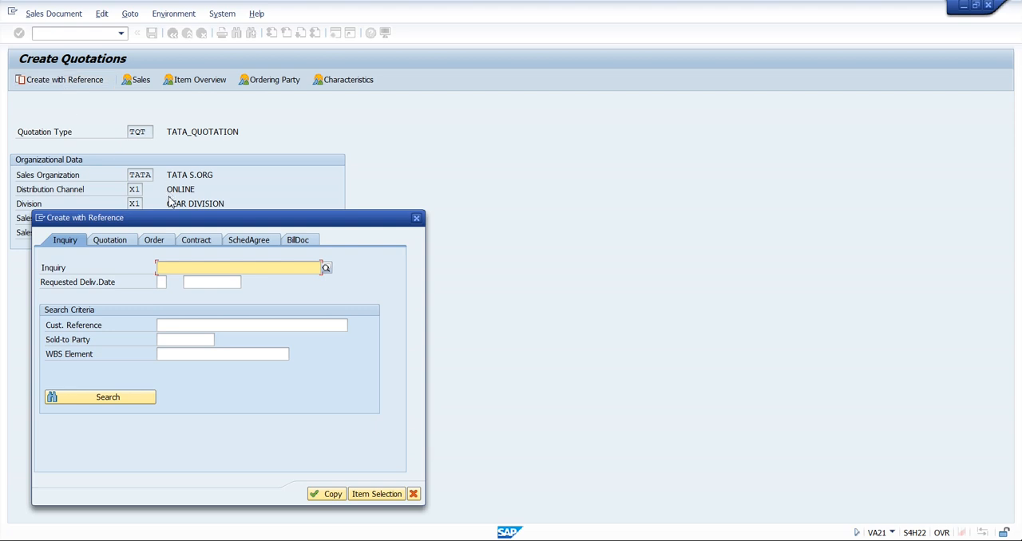
left_click_drag(173, 227, 434, 132)
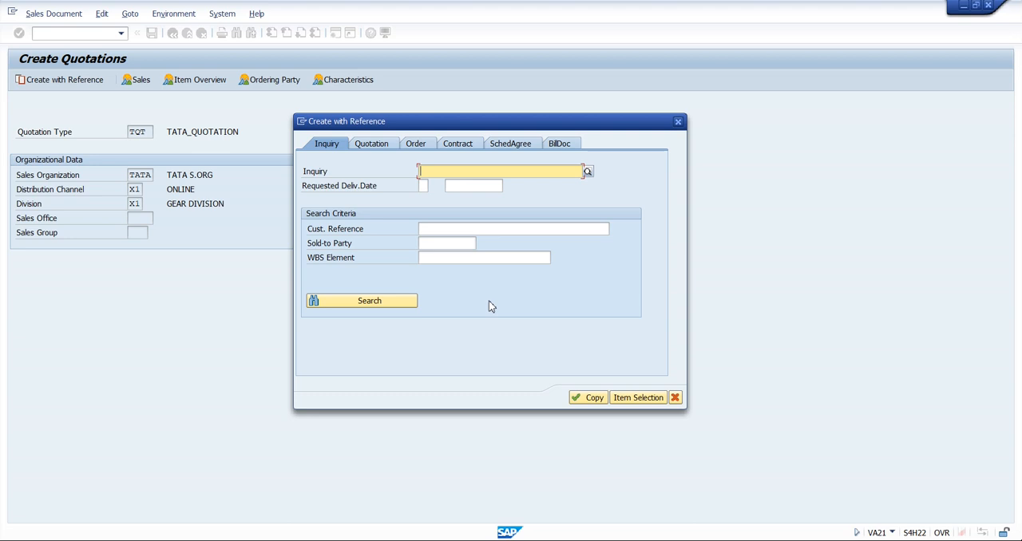
Search for reference inquiries of sales document type TIN in sales organization TATA
left_click(587, 173)
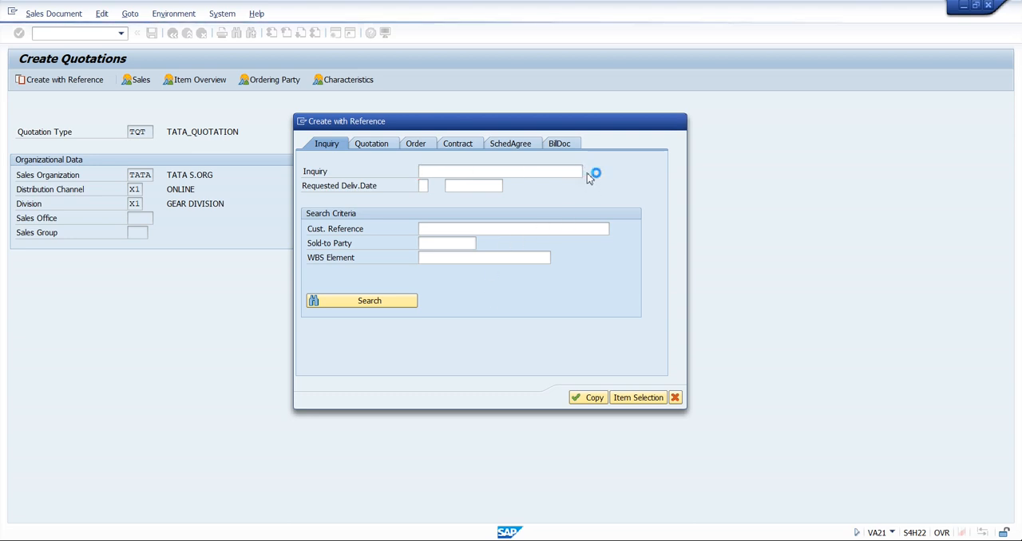
left_click_drag(591, 143, 239, 93)
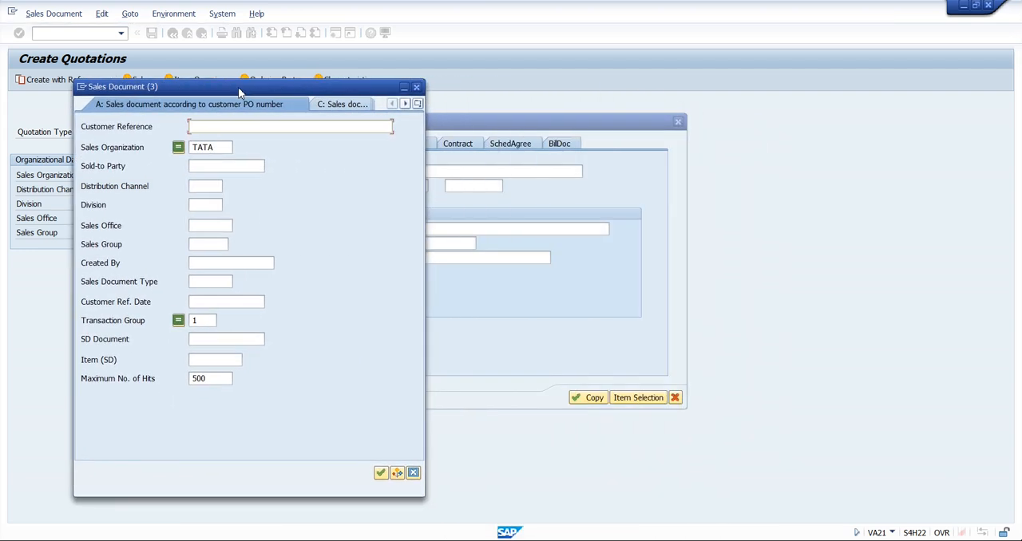
left_click(212, 286)
type("TIN")
key("Return")
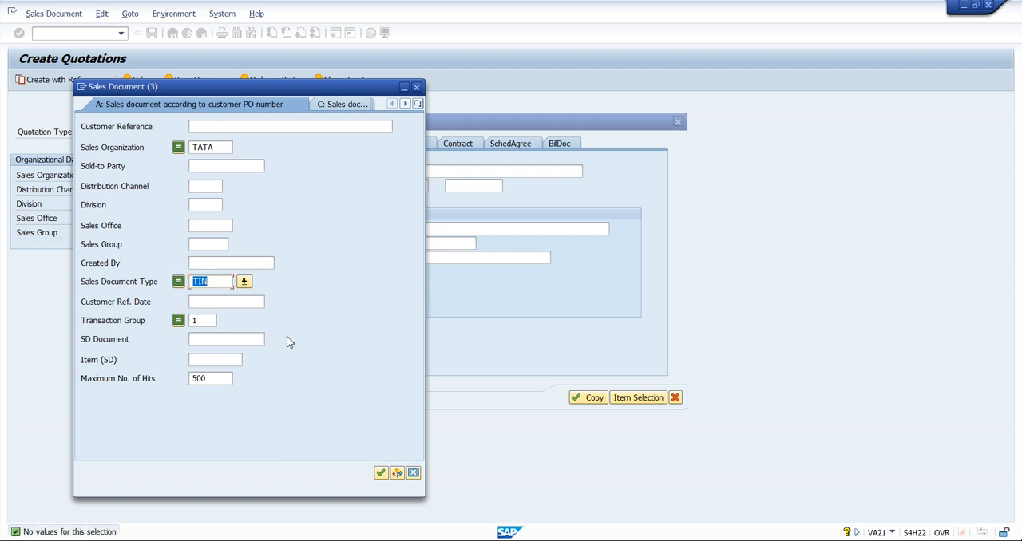
Clear the transaction group and repeat the reference inquiry search for document type TIN in sales organization TATA
left_click(213, 321)
key("BackSpace")
key("Return")
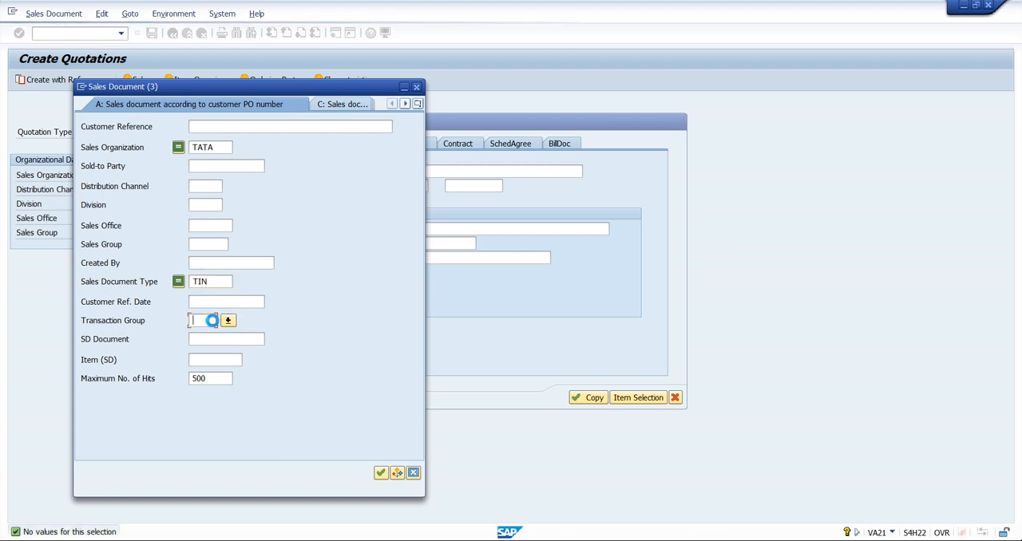
Switch the inquiry search to Sales documents by customer and search with ASHOK as the customer
left_click(417, 104)
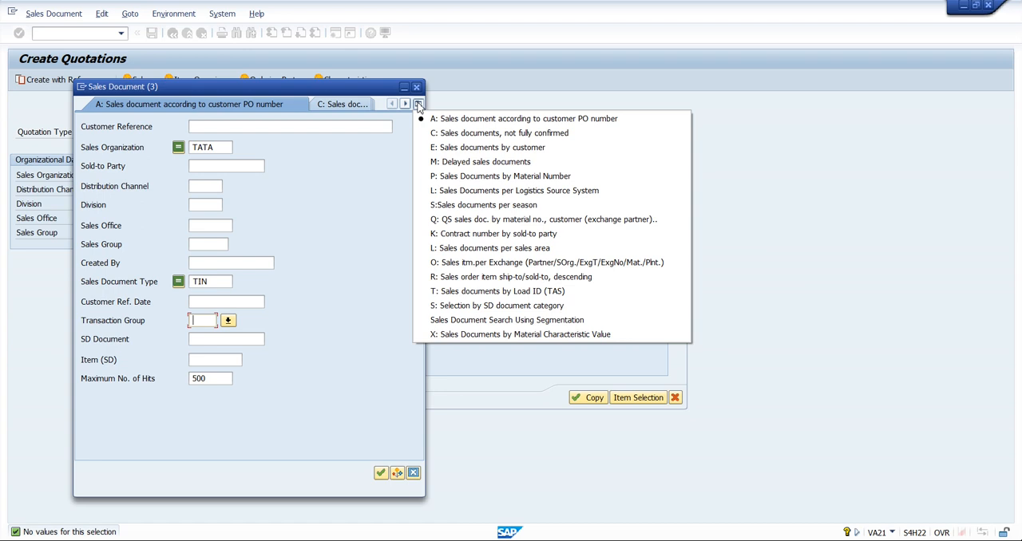
left_click(545, 149)
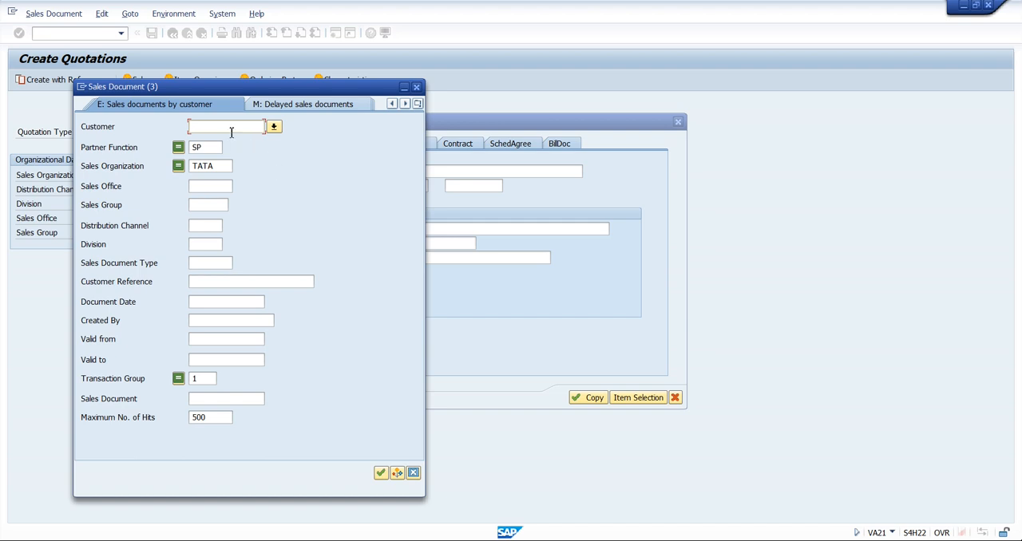
type("ASHOK")
key("Return")
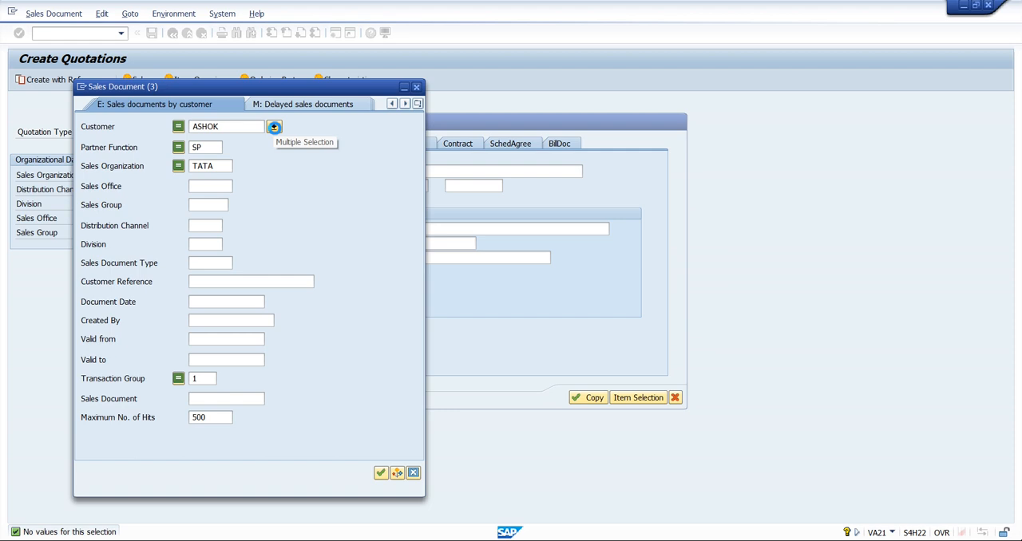
Look up the customer by search term ASHOK, search with the Ashok Leyland customer and choose its TIN inquiry as reference
left_click(274, 127)
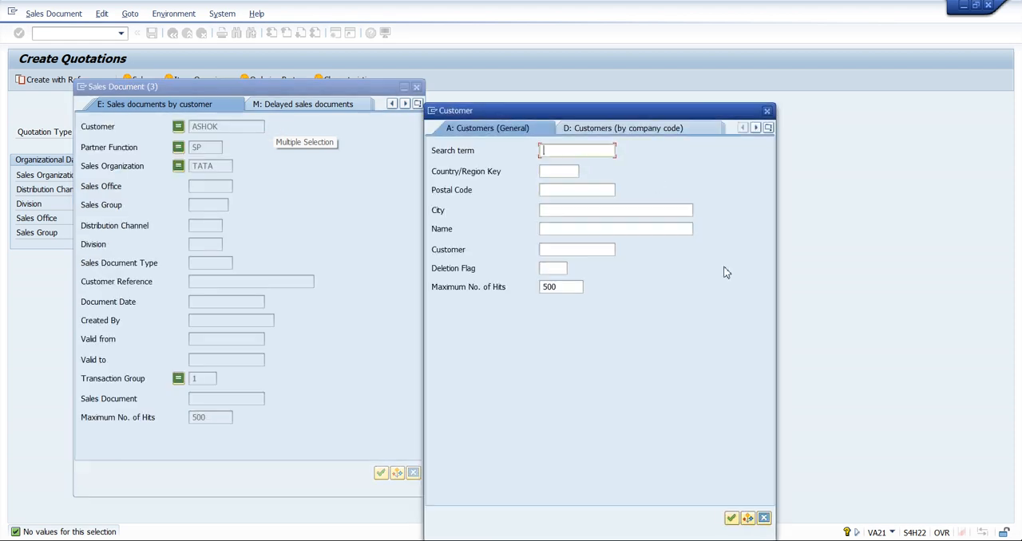
type("ASHOK")
key("Return")
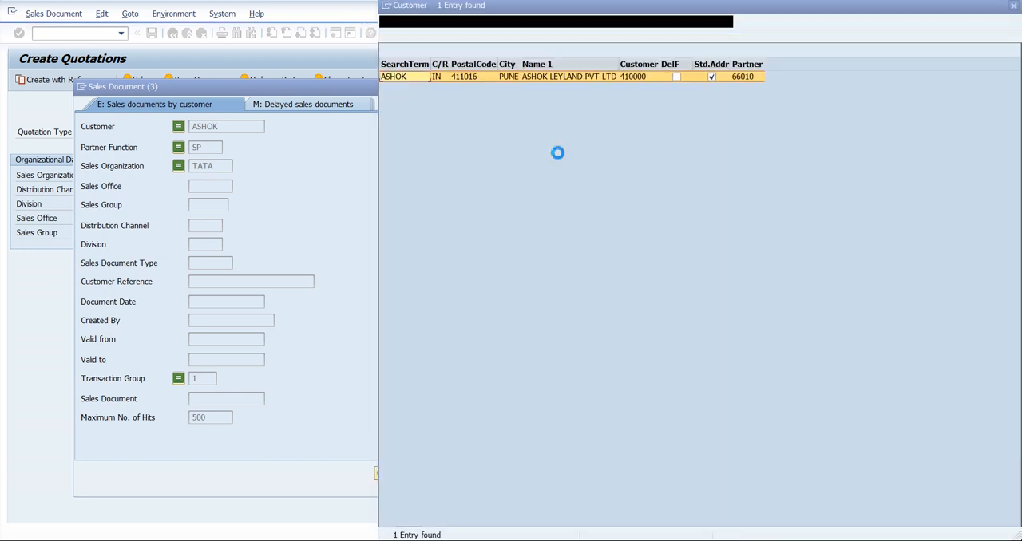
double_click(585, 77)
key("Return")
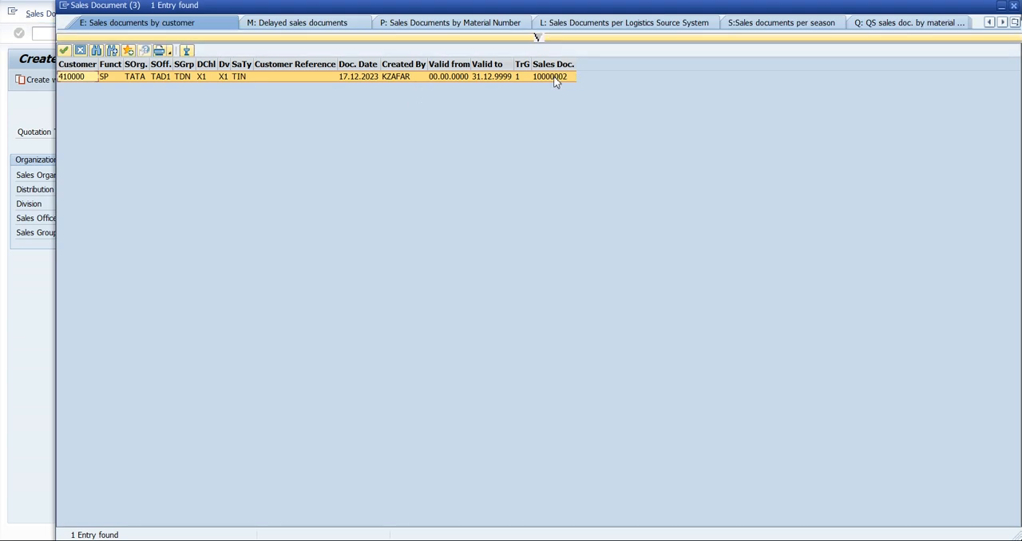
double_click(555, 77)
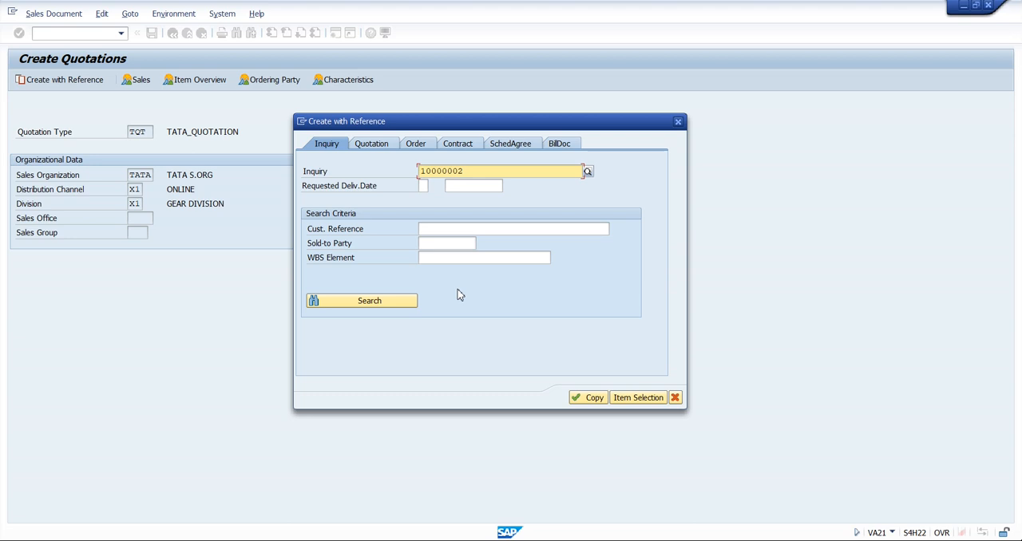
Try to copy the selected inquiry into the TQT quotation, dismiss the dialogs and return to SAP Easy Access
left_click(589, 401)
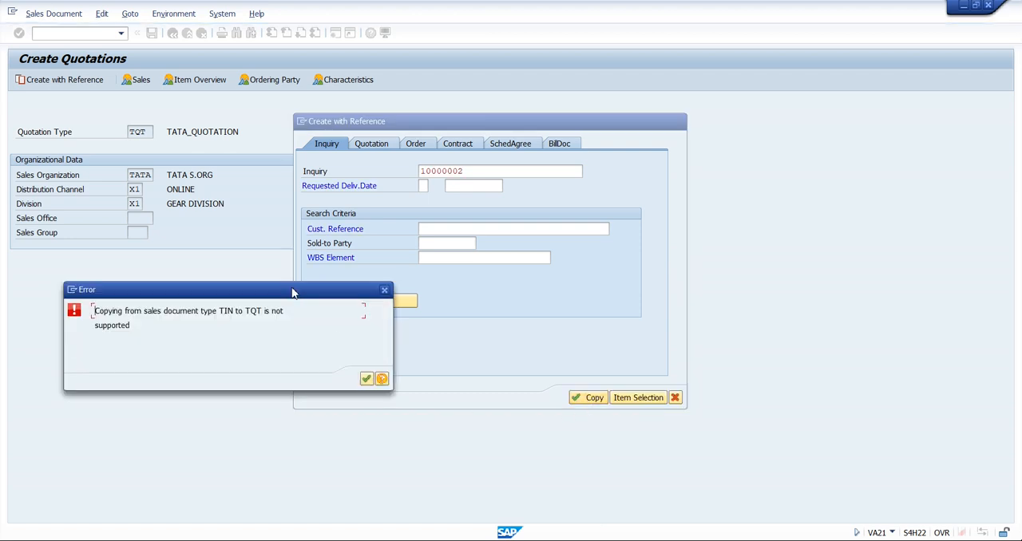
left_click_drag(223, 291, 274, 225)
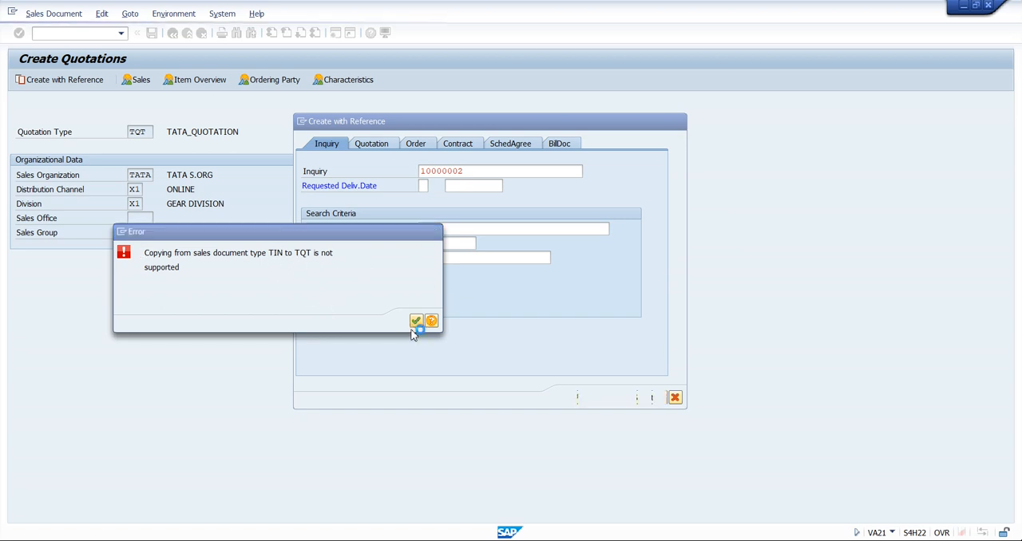
left_click(415, 321)
left_click(678, 122)
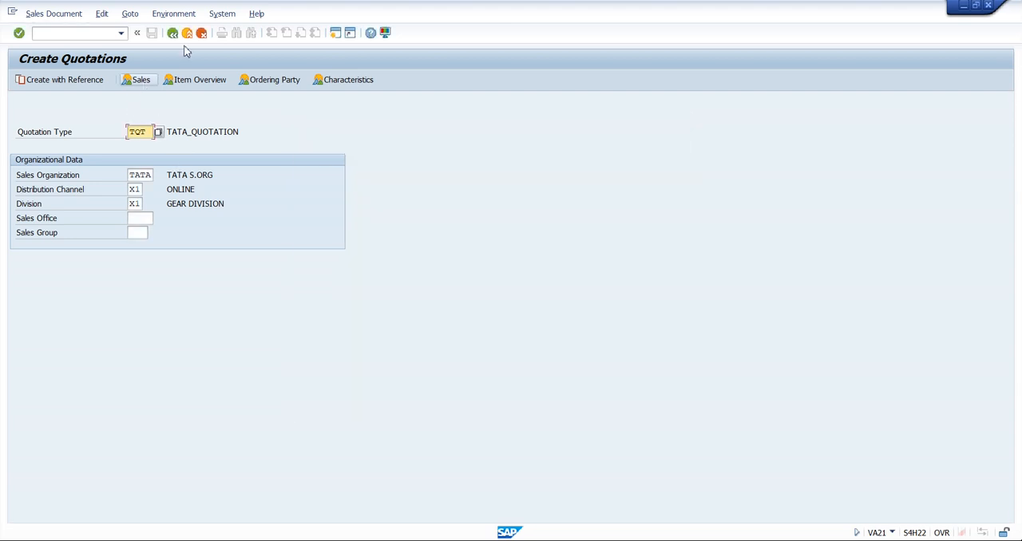
left_click(192, 35)
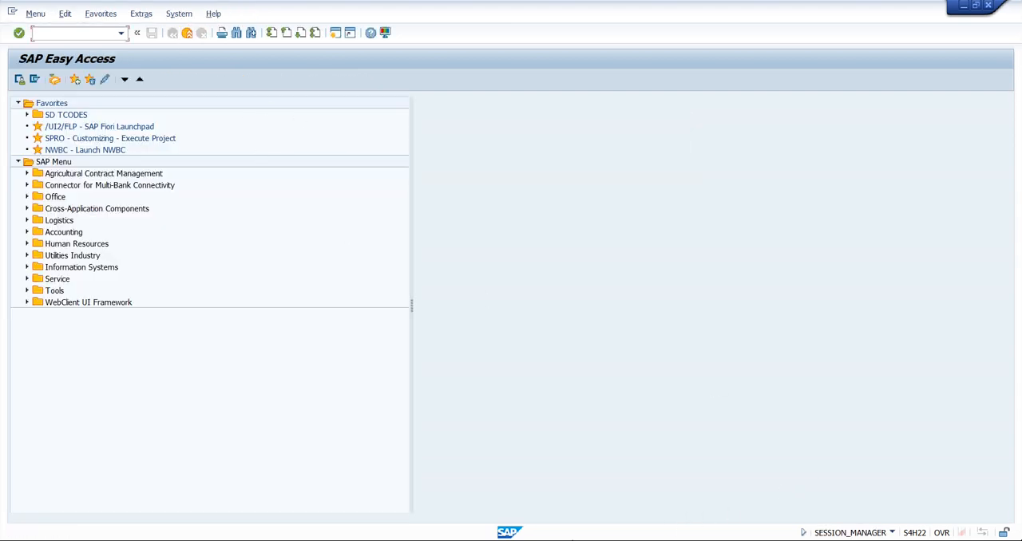
Switch to the Maintain Sales Order Types session, return to the IMG and collapse Sales Document Header and Sales Documents
mouse_move(509, 532)
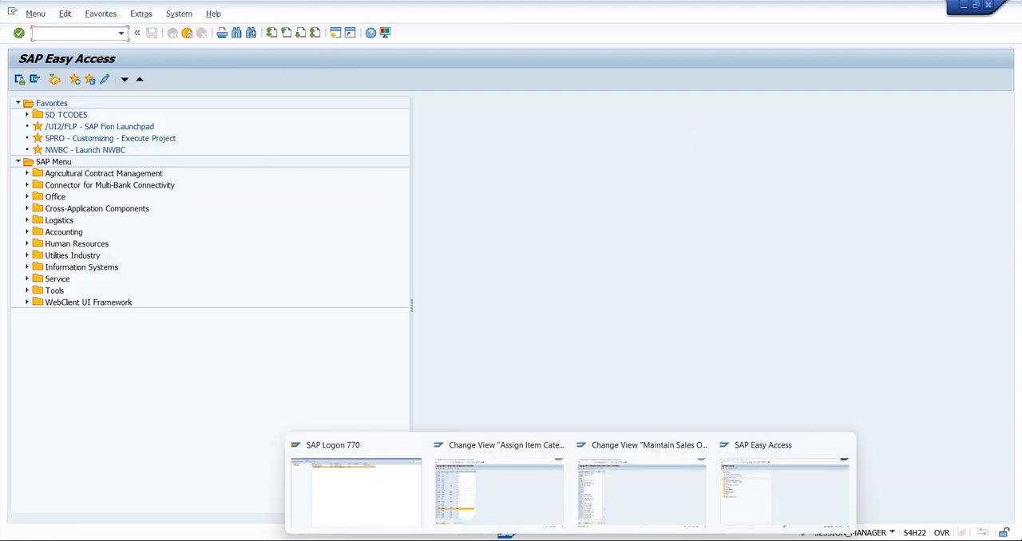
left_click(644, 487)
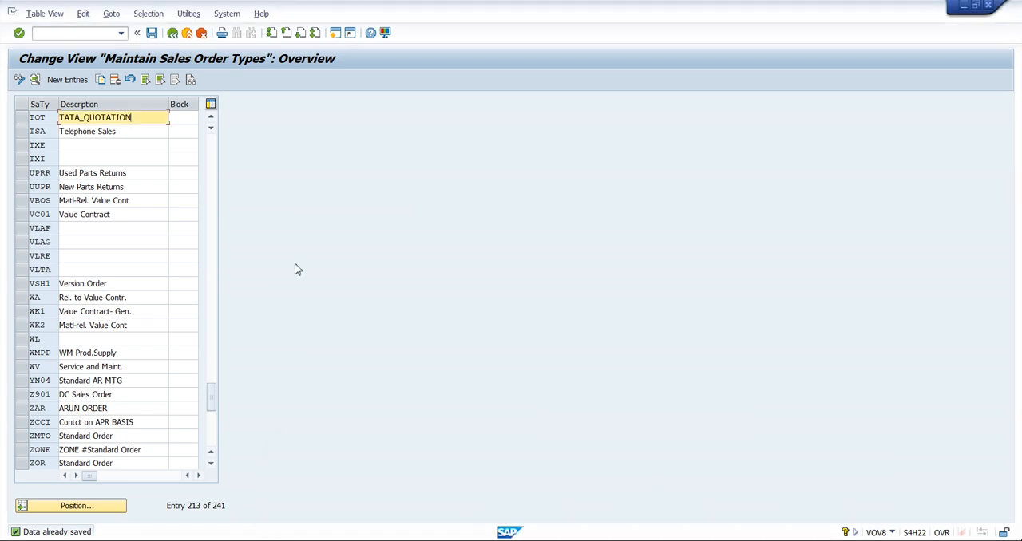
left_click(174, 35)
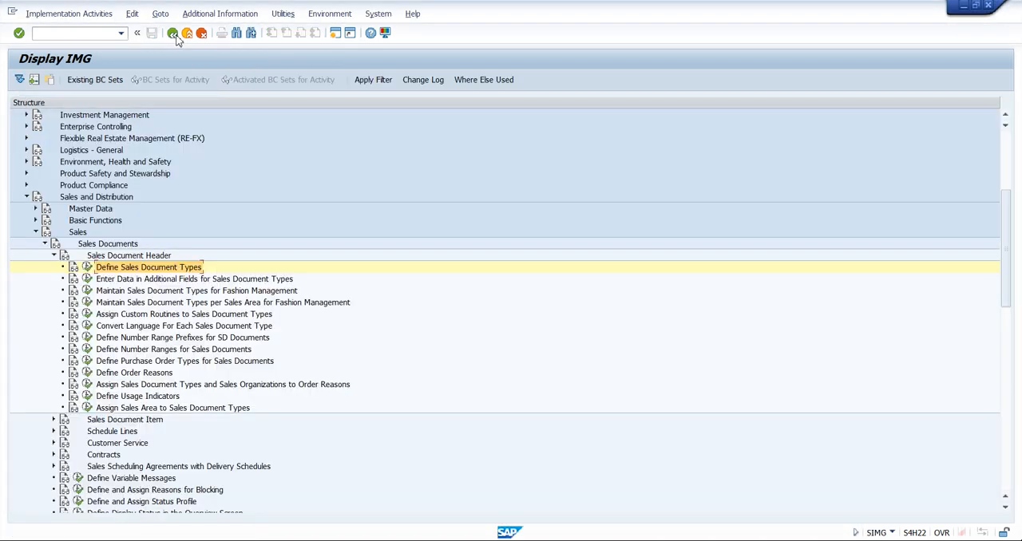
left_click(54, 256)
left_click(45, 243)
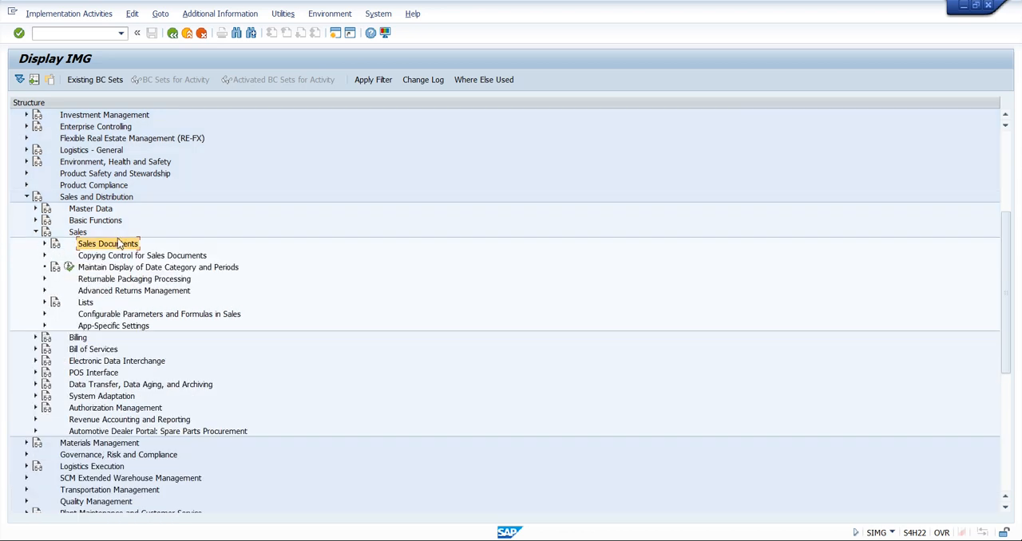
Open the customizing activity Set Copying Control: Sales Document to Sales Document under Copying Control for Sales Documents
left_click(77, 233)
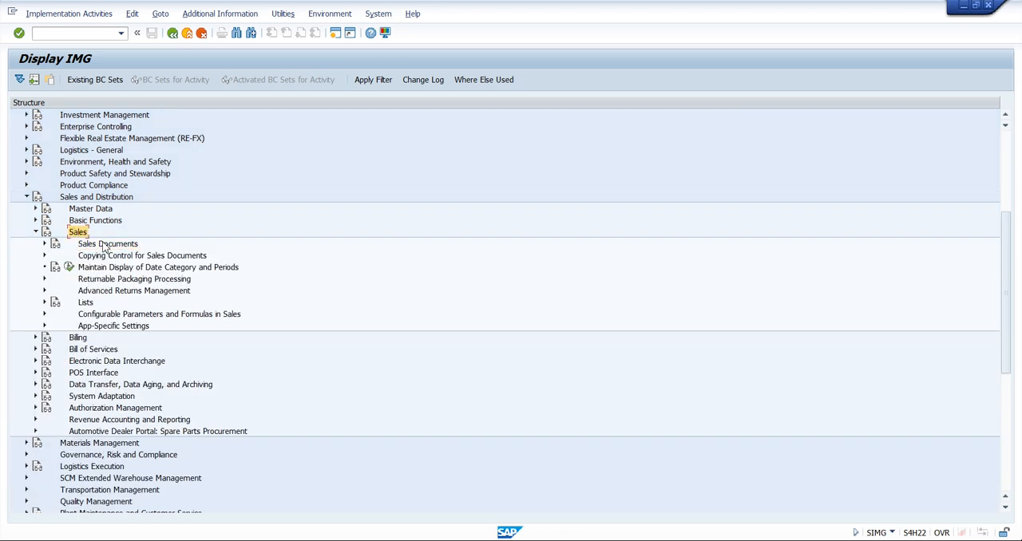
left_click(105, 255)
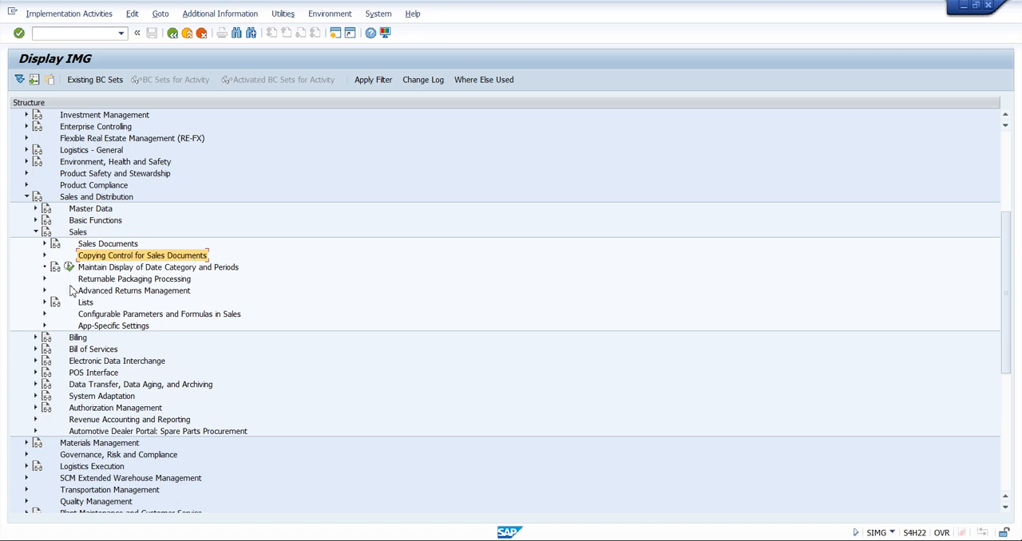
left_click(45, 255)
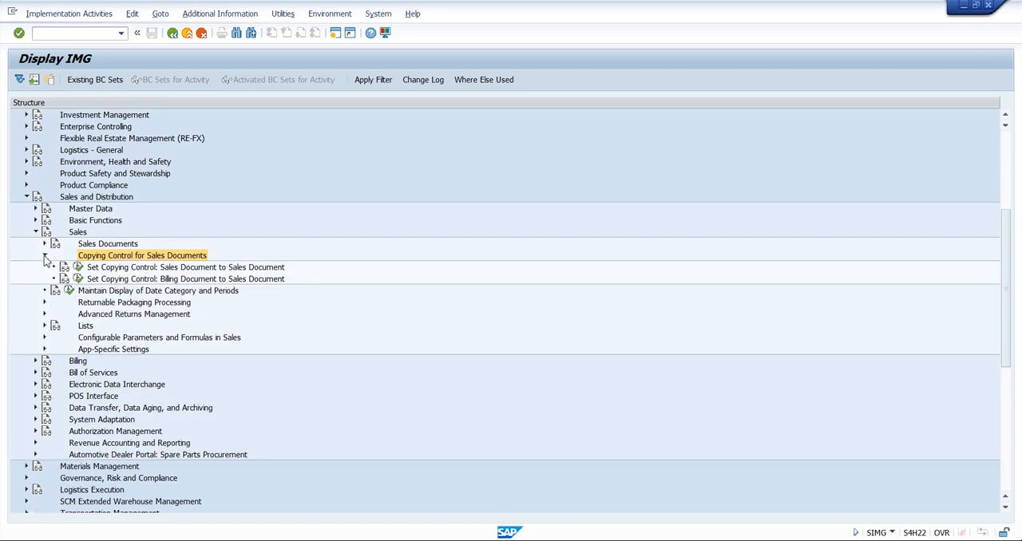
left_click(136, 268)
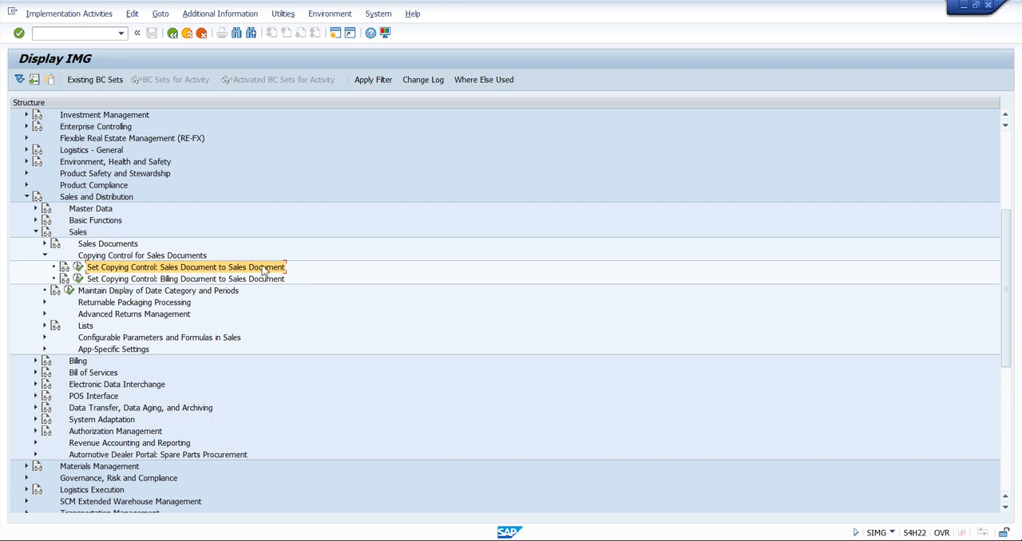
left_click(193, 281)
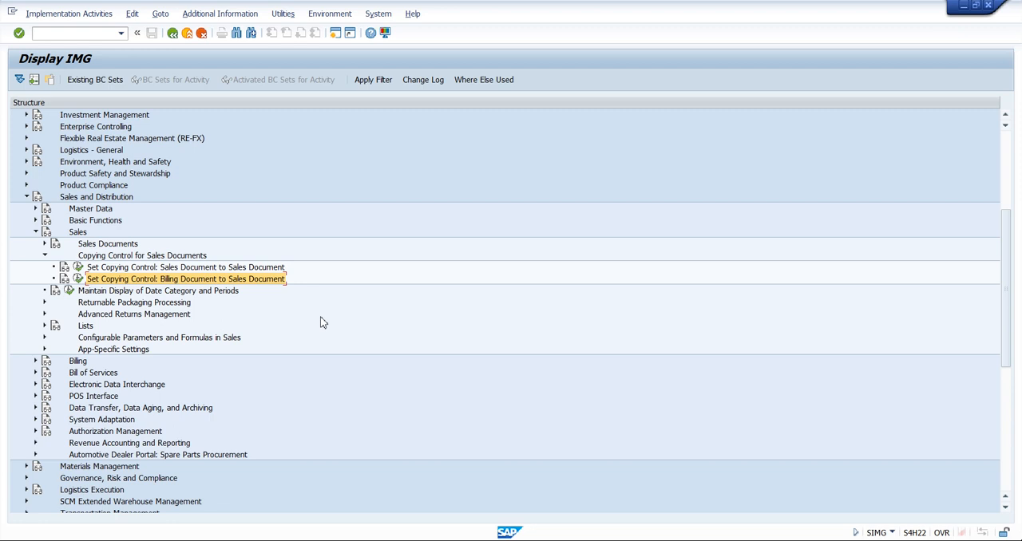
left_click(231, 268)
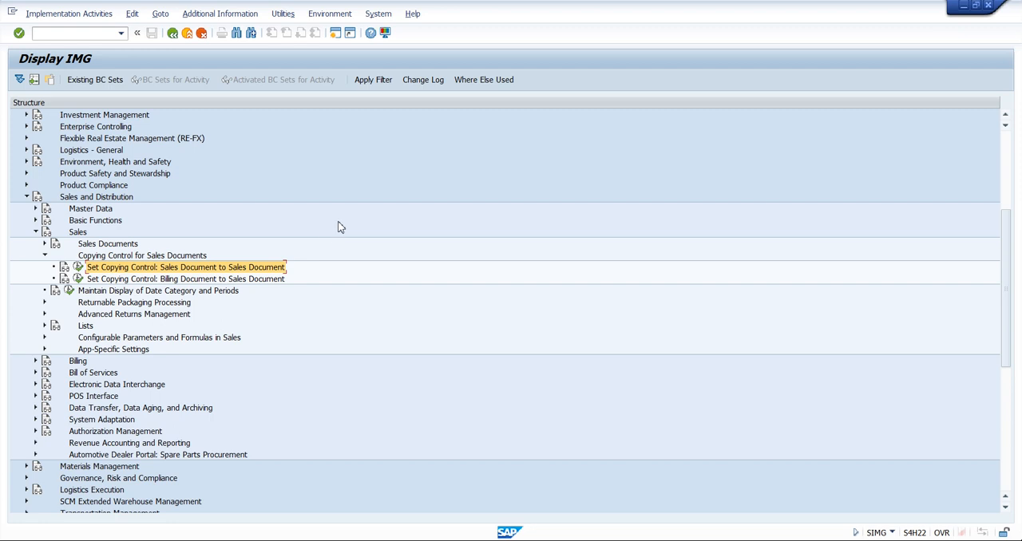
left_click(79, 269)
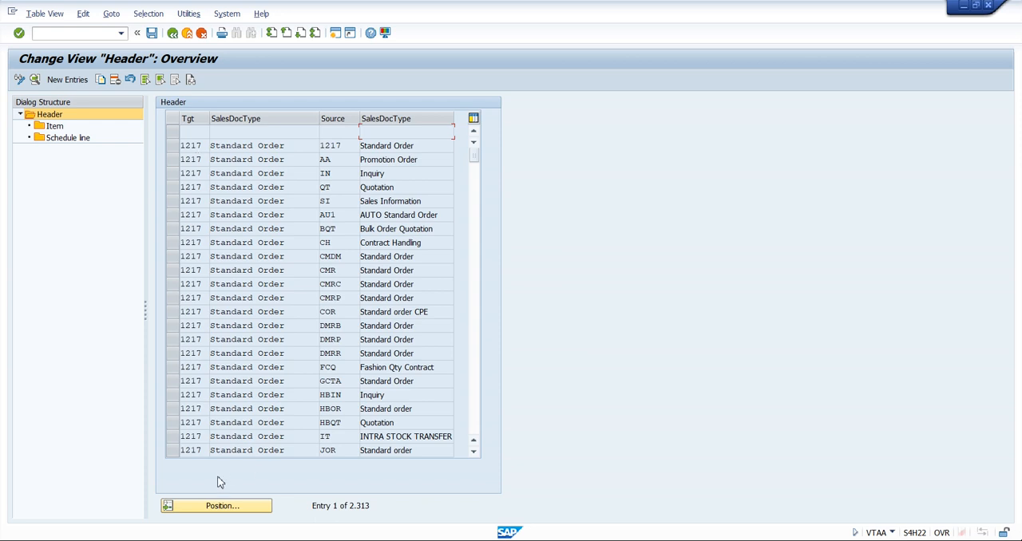
Position the header copying control list at target document type QT with source document type IN
left_click(212, 510)
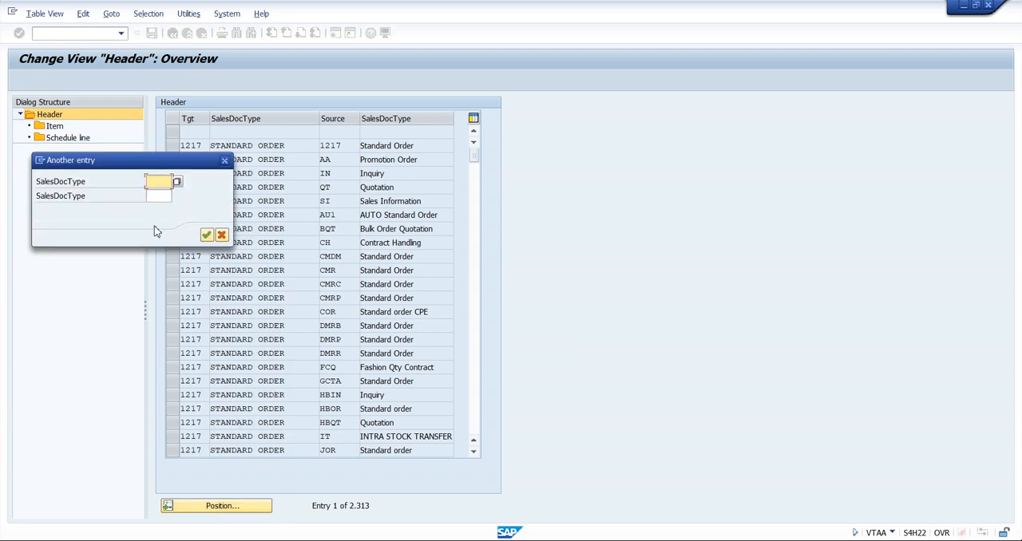
key("Tab")
type("IN")
key("shift+Tab")
type("QT")
key("Return")
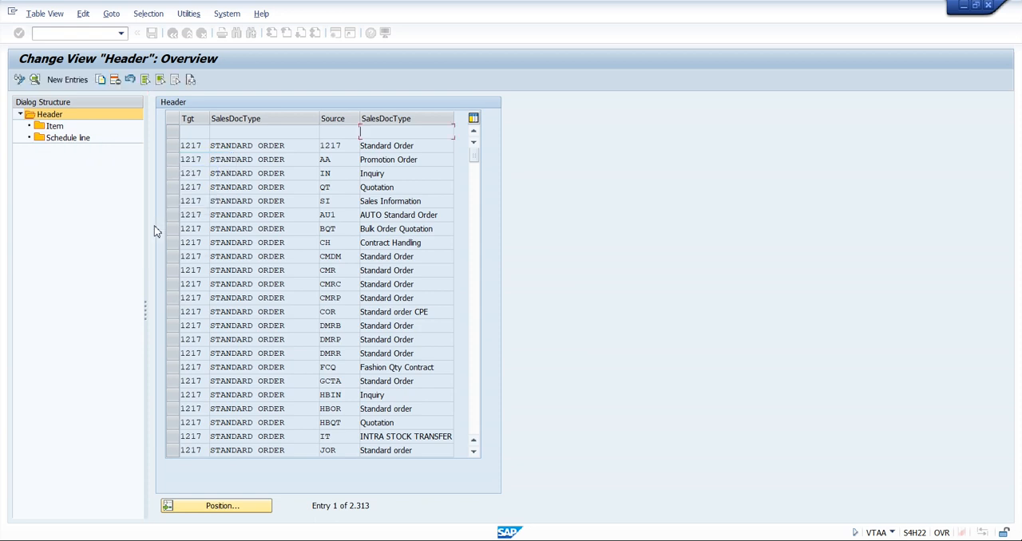
Copy the QT from IN header entry, setting source document type TIN and target document type TQT
left_click(171, 132)
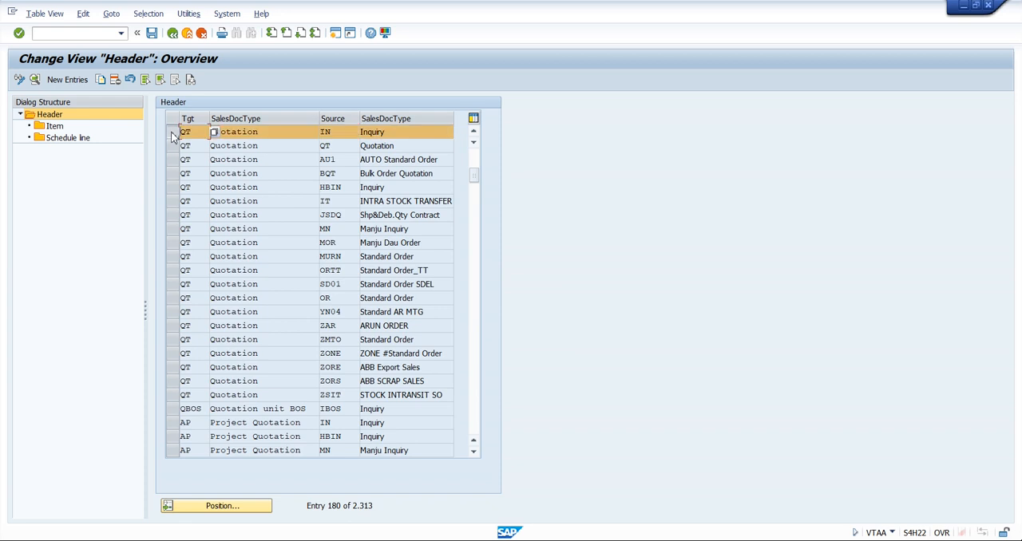
left_click(434, 134)
left_click(101, 80)
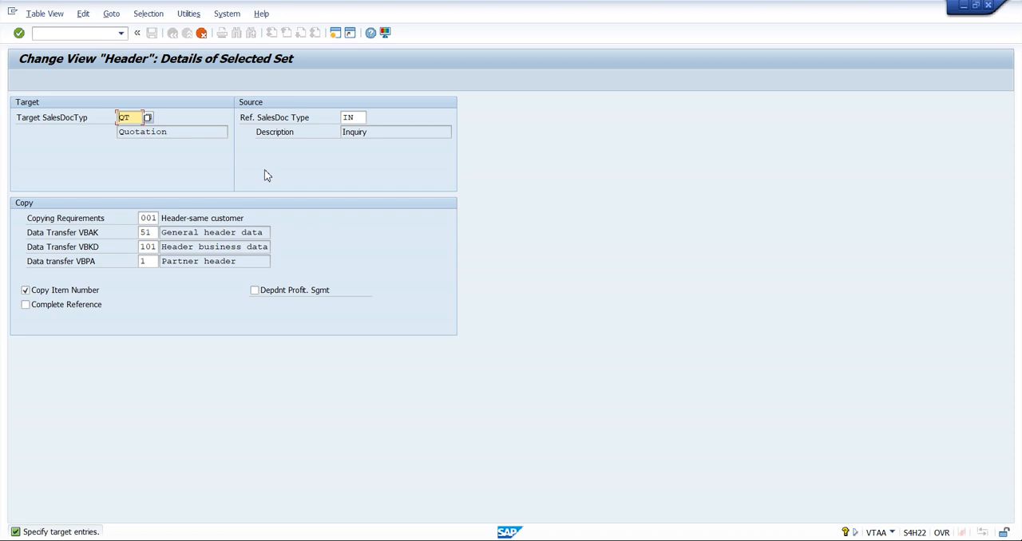
left_click(349, 118)
key("shift+Home")
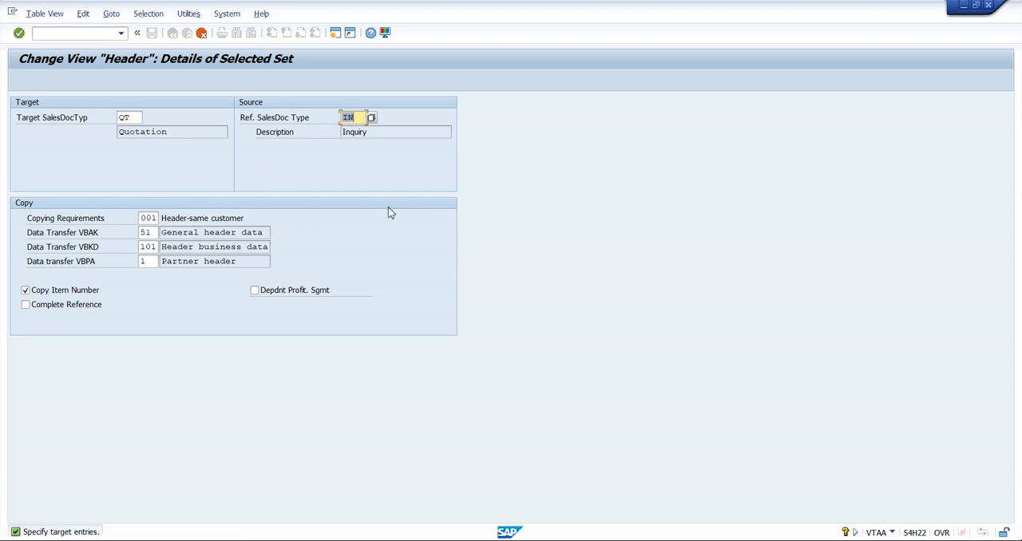
type("TIN")
key("shift+Tab")
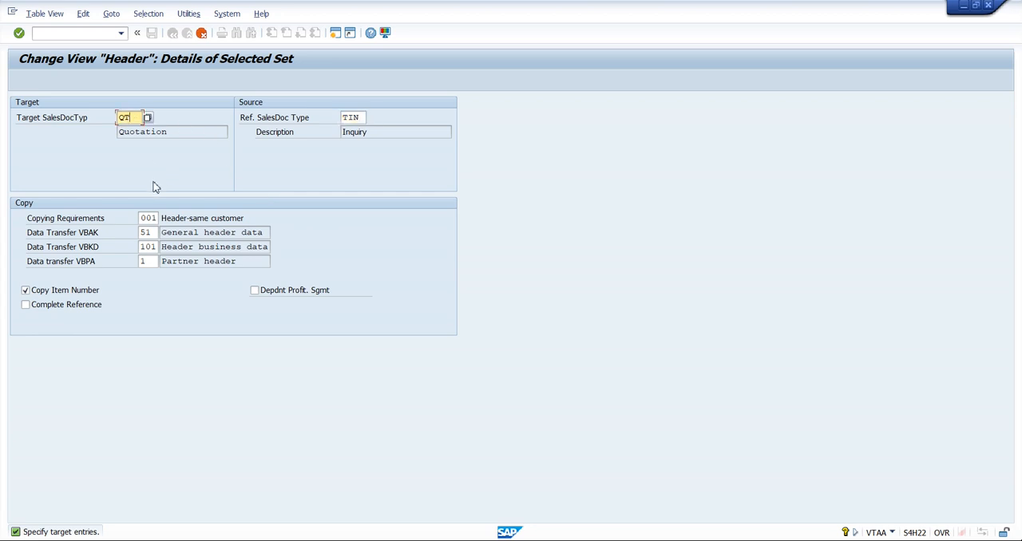
key("BackSpace")
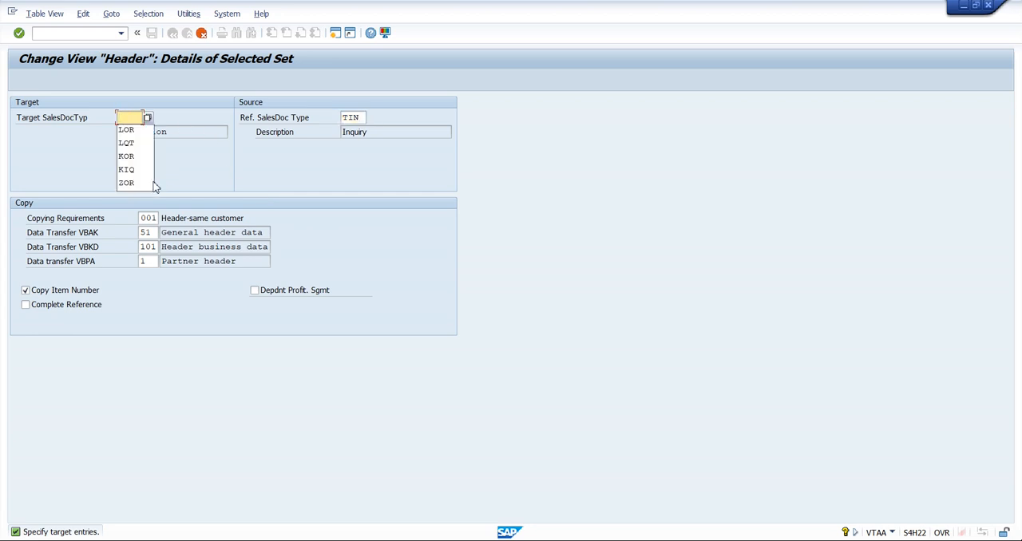
type("TQT")
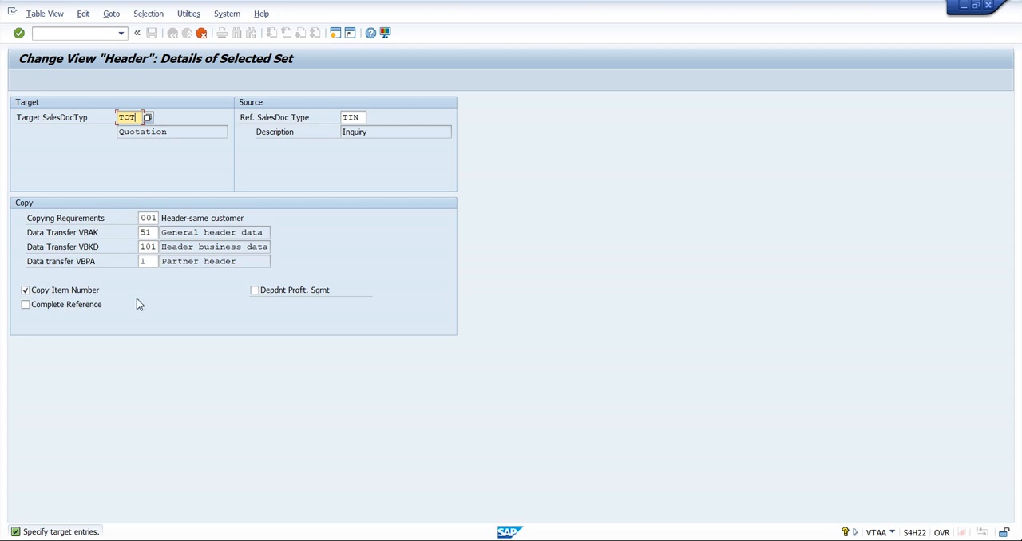
Examine the available routines for the header's Copying Requirements and close the list without applying another routine
left_click(151, 217)
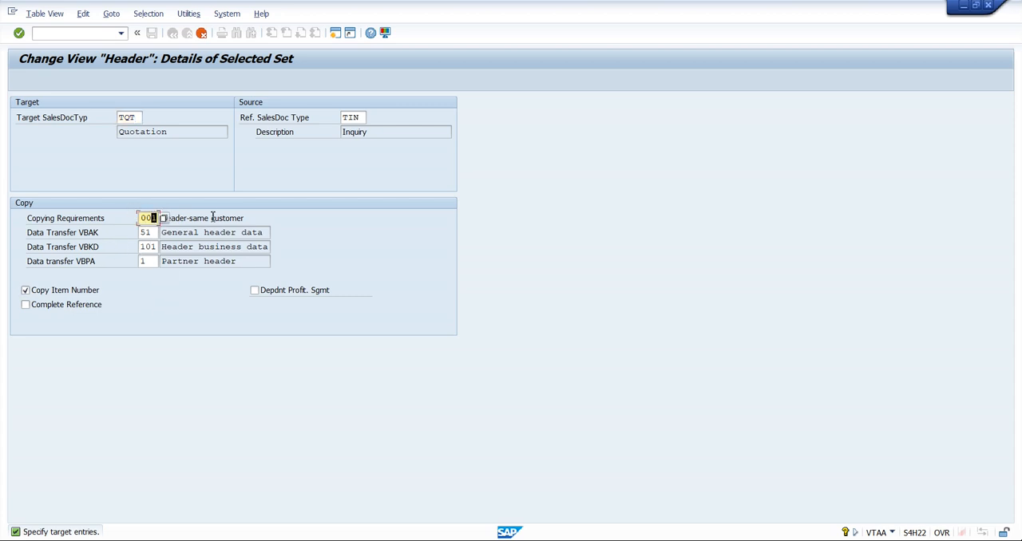
left_click(207, 216)
left_click(153, 218)
key("F4")
left_click_drag(148, 179, 505, 138)
left_click(429, 183)
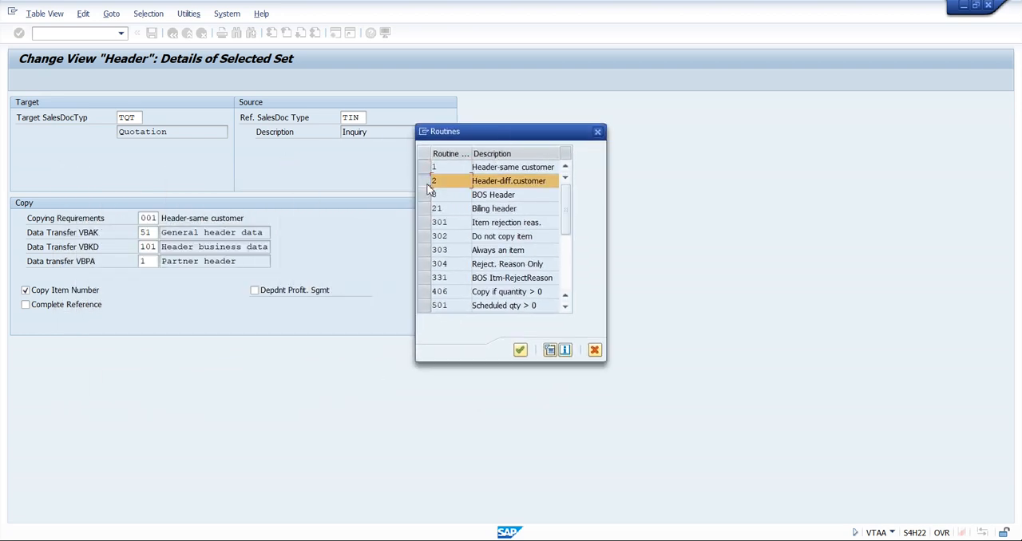
left_click(598, 133)
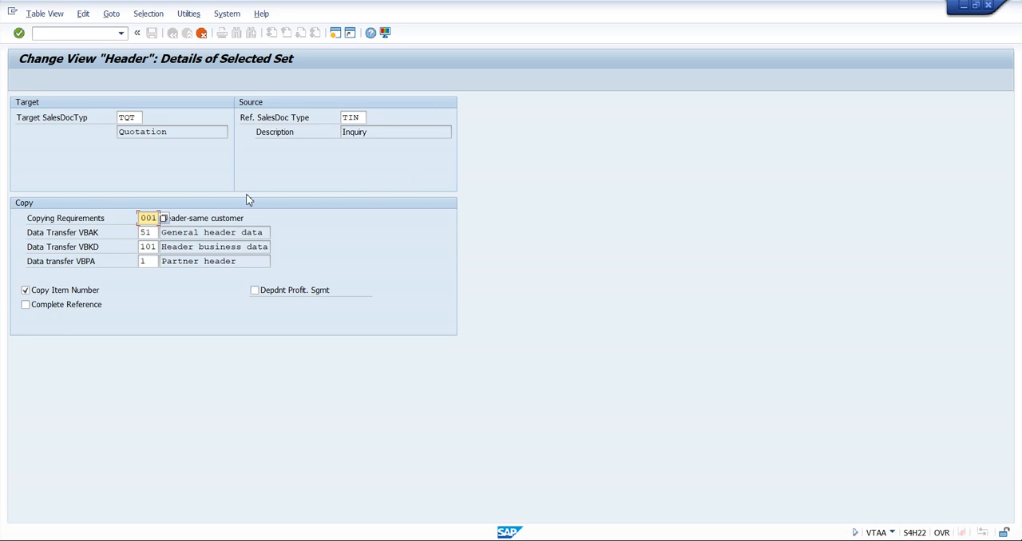
Review the header's data transfer routines, and confirm copying the TIN-to-TQT entry with all its dependent entries
left_click(246, 219)
left_click(151, 234)
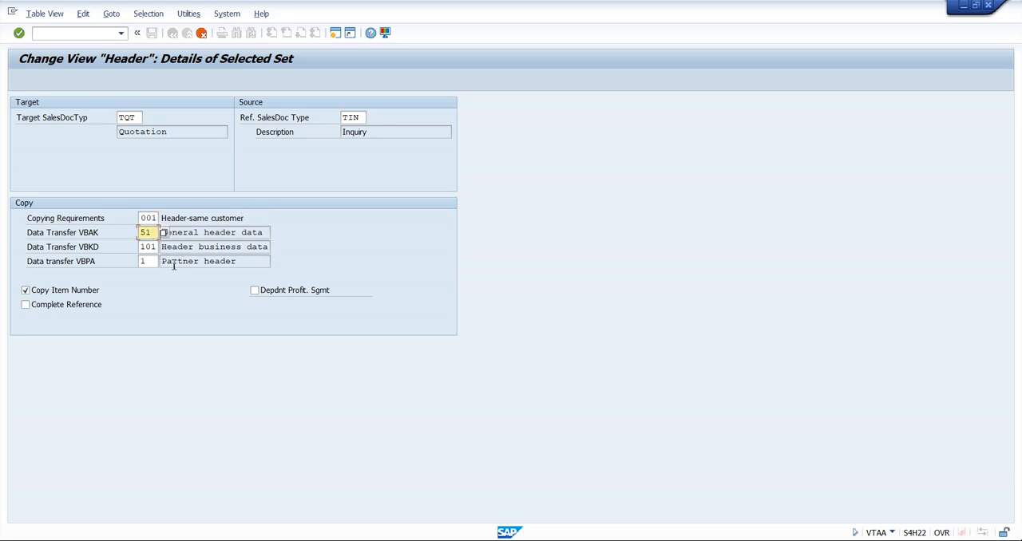
key("Tab")
left_click(181, 262)
key("shift+Tab")
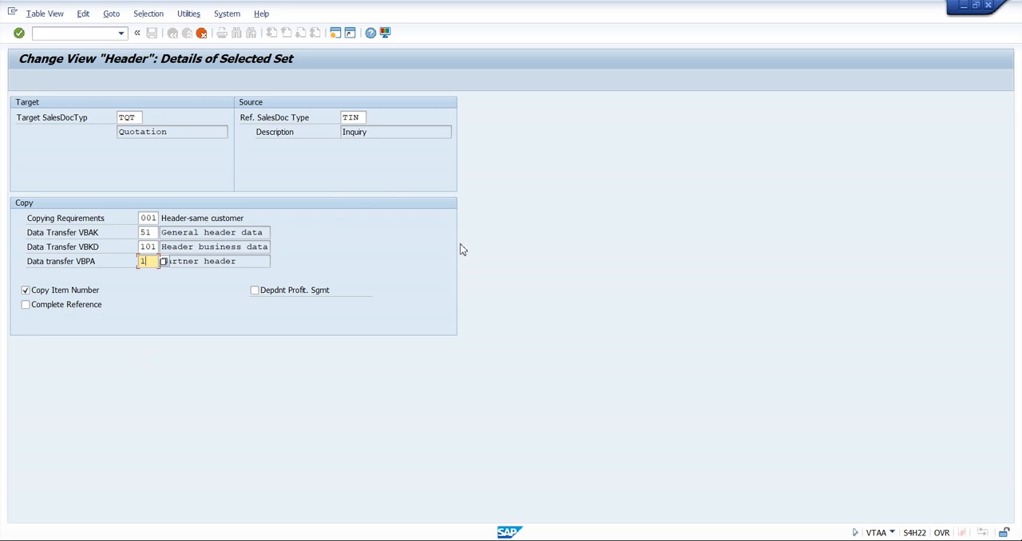
key("Return")
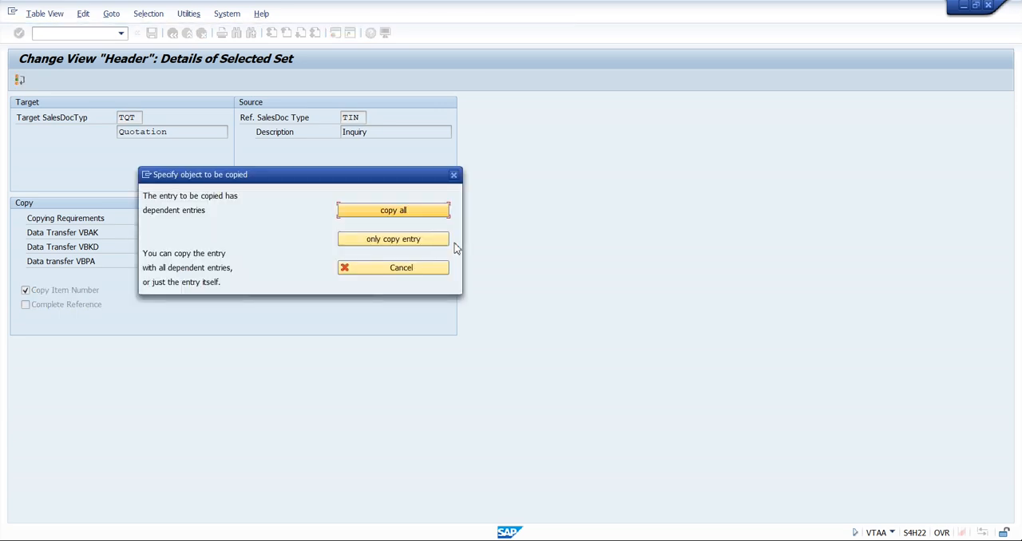
left_click(369, 211)
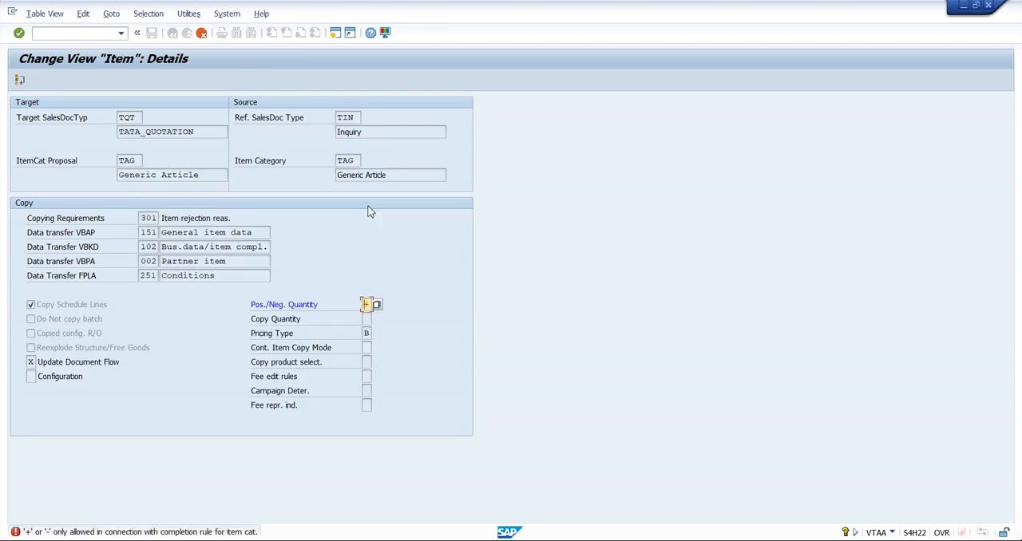
key("Return")
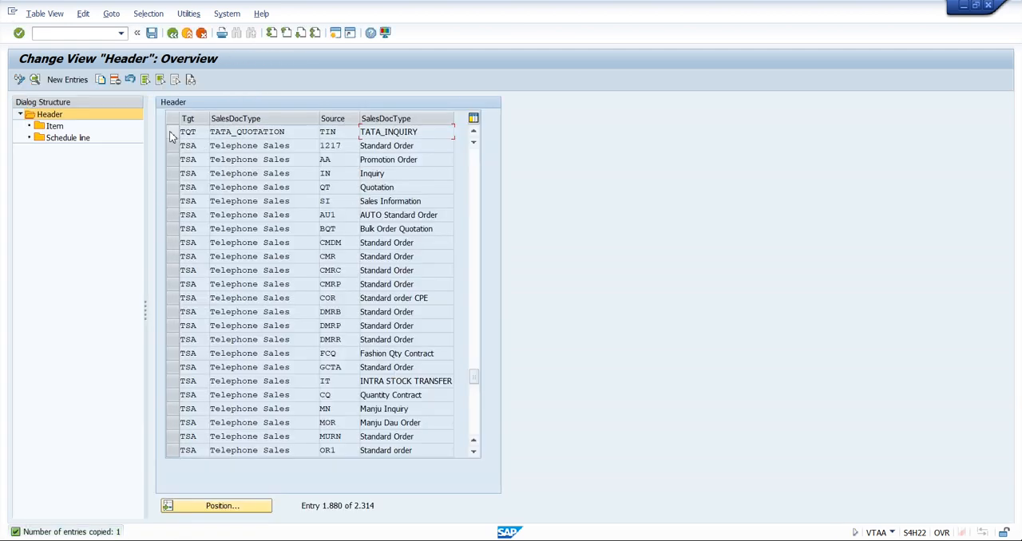
Save the TQT from TIN copying control entry in the customizing request Enterprise Structure-Tata Groups
left_click(172, 134)
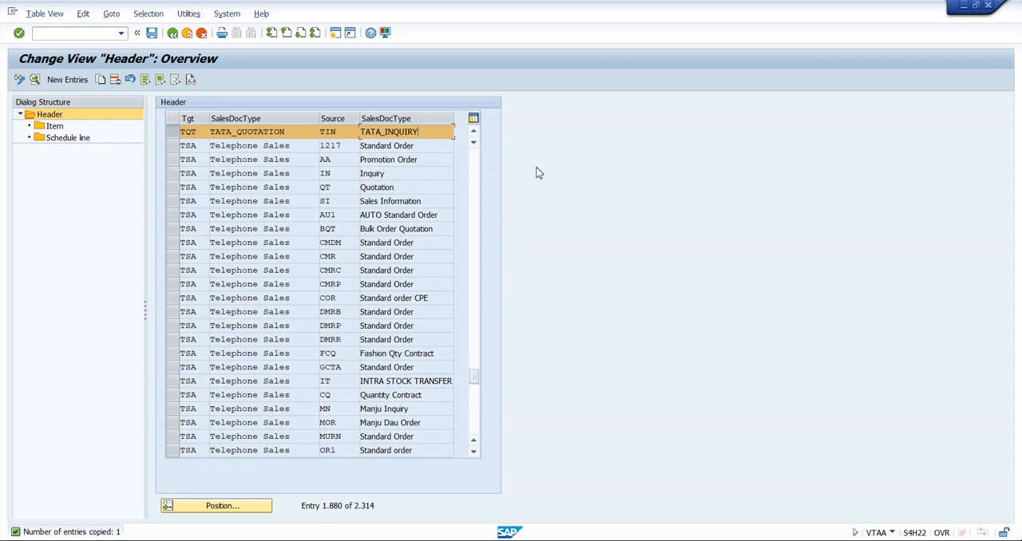
left_click(152, 34)
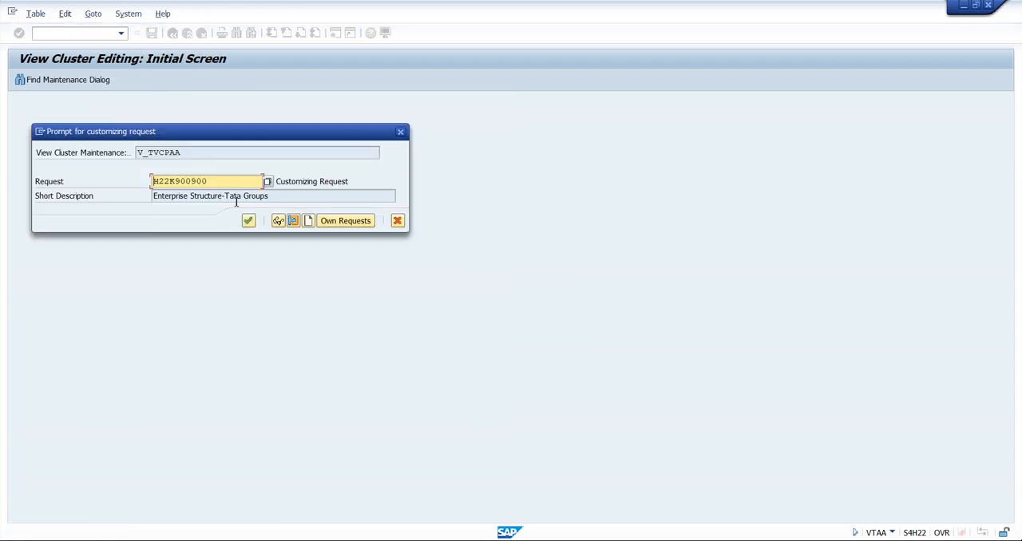
left_click(250, 222)
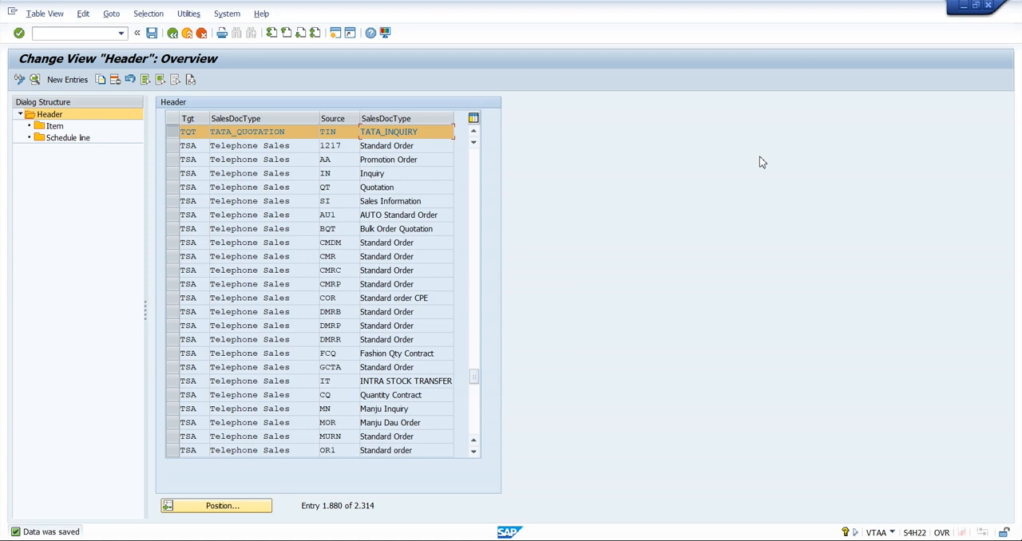
Switch to the SAP Easy Access session and start transaction VA21 for creating quotations
mouse_move(562, 533)
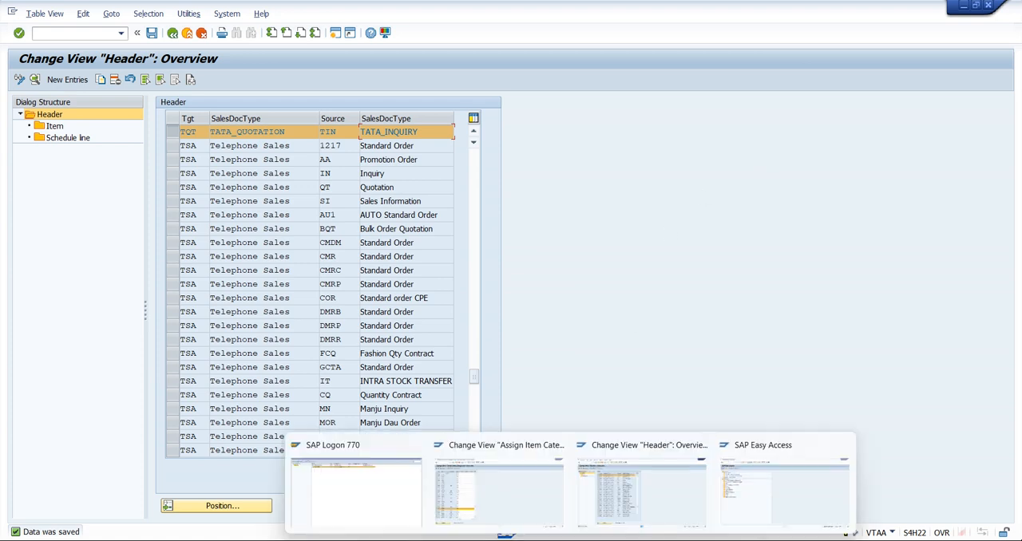
left_click(794, 471)
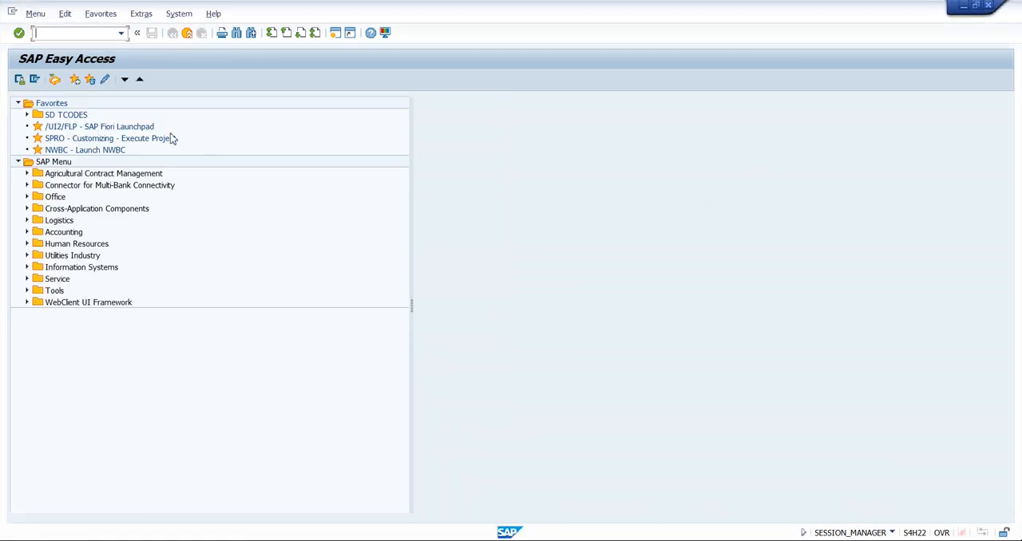
type("VA21")
key("Return")
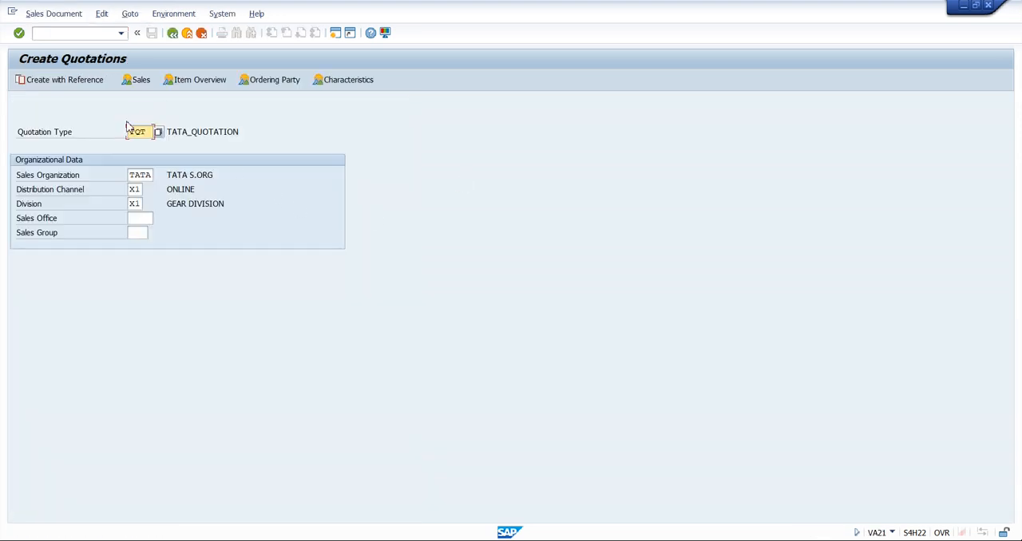
Create the TQT quotation with reference to the existing inquiry, entering the inquiry number and copying its data
left_click(53, 81)
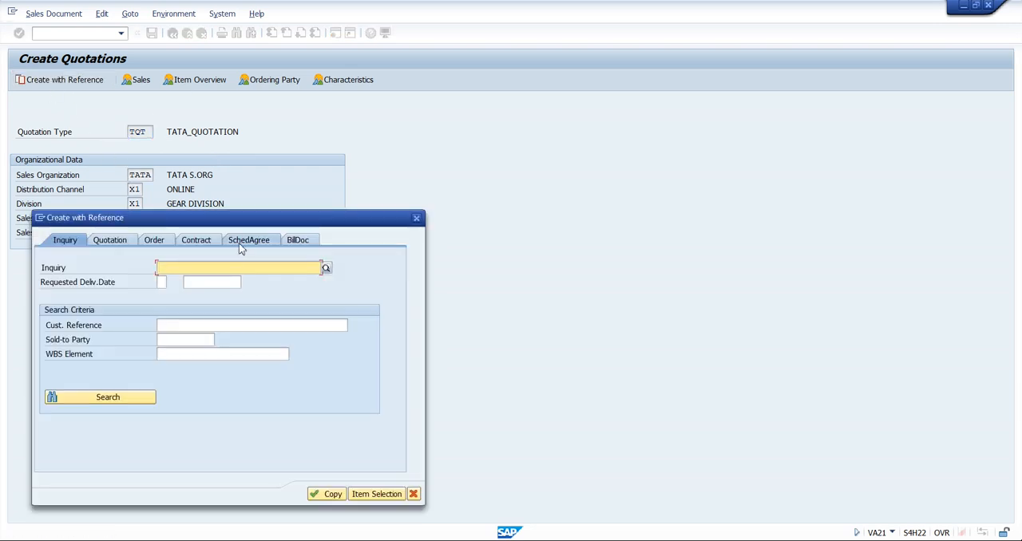
left_click(237, 284)
left_click(327, 497)
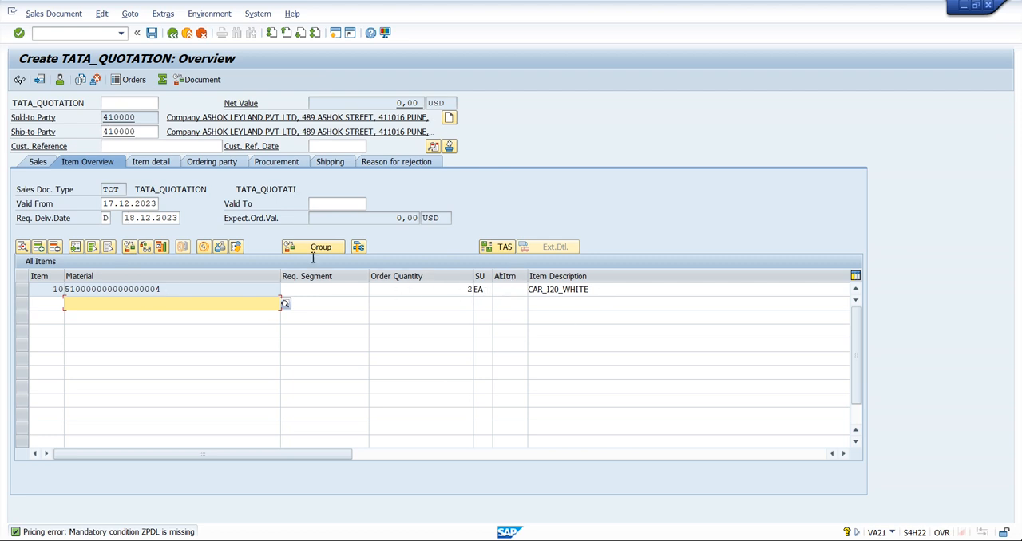
Set the quotation's Valid To date to 17.01.2024
left_click(333, 205)
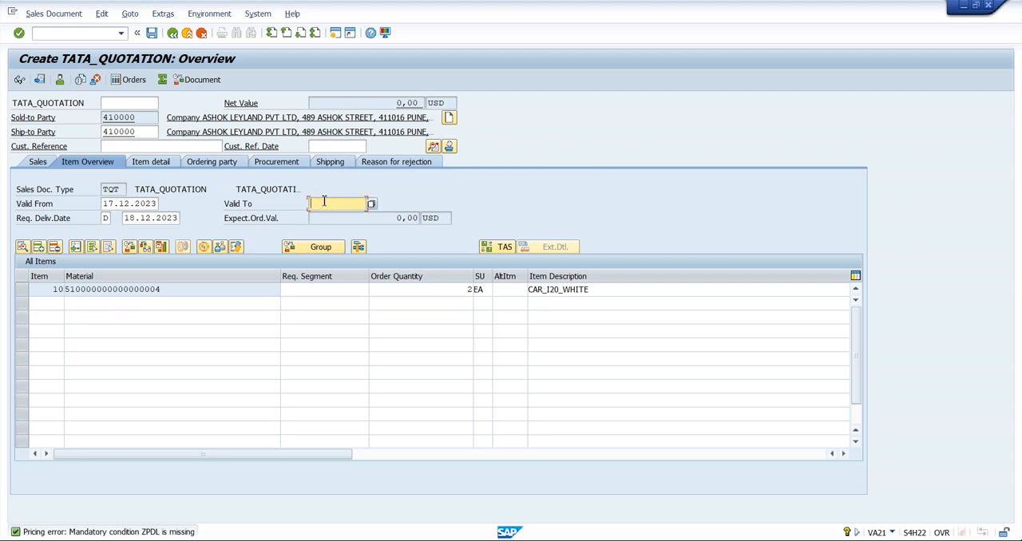
left_click(131, 203)
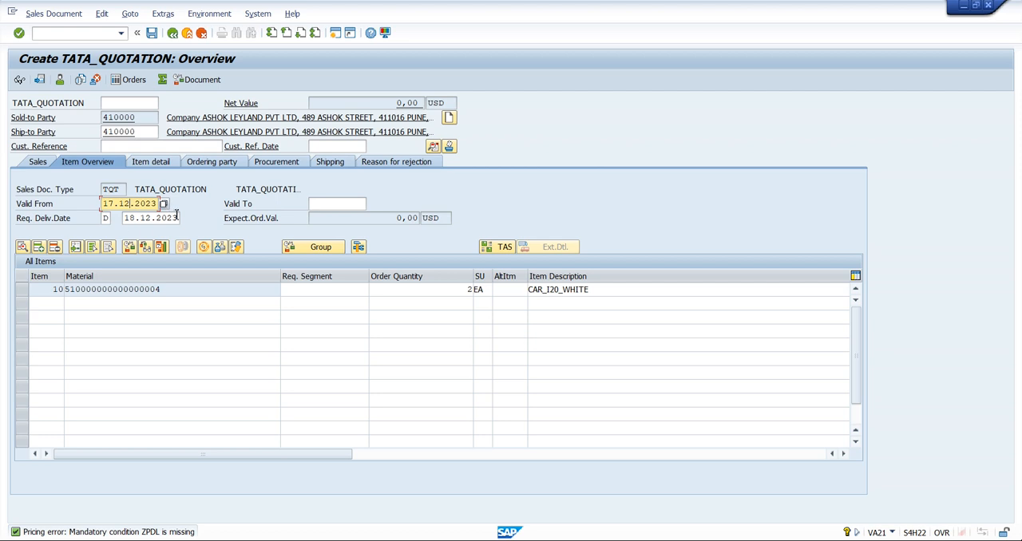
left_click(351, 205)
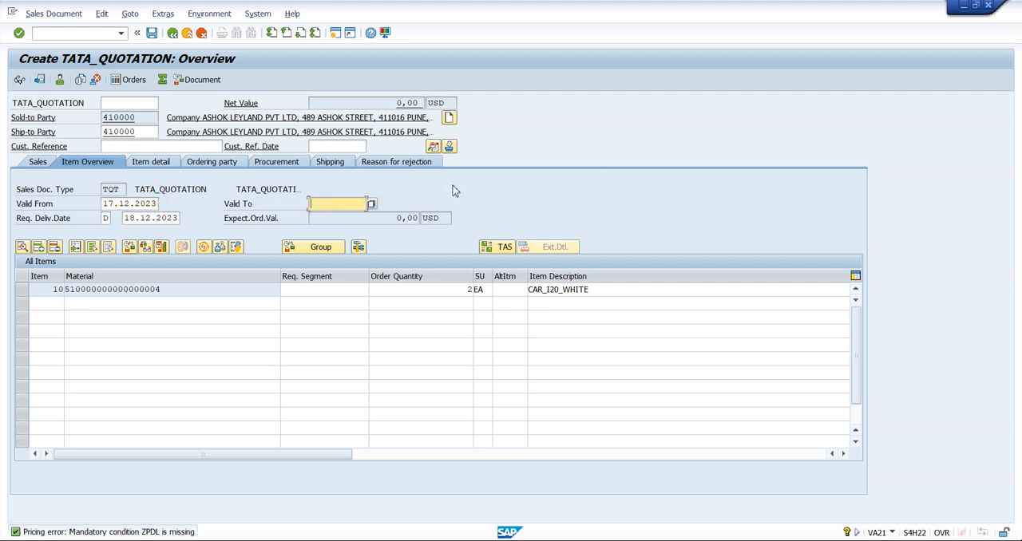
type("17.01.2024")
key("Return")
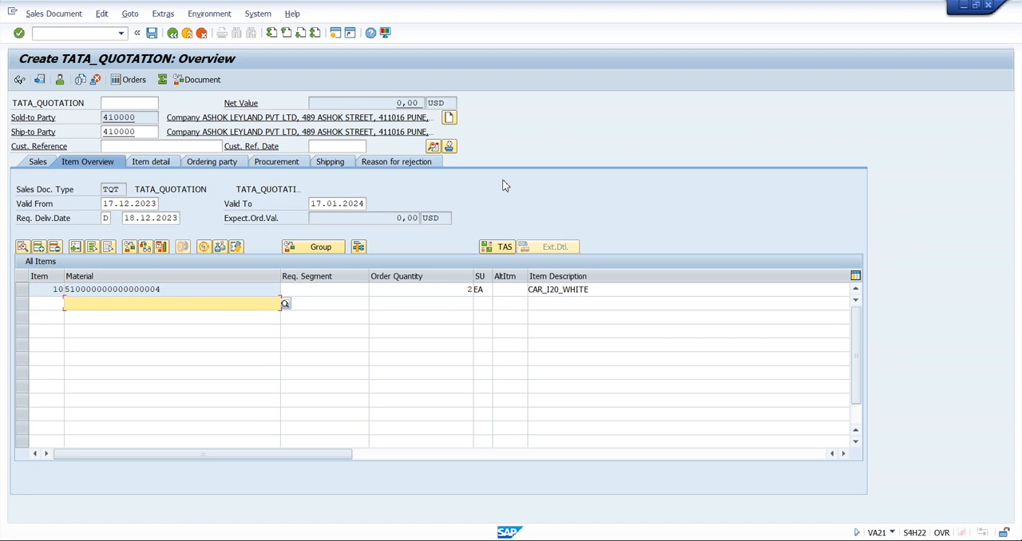
Check the item category of item 10 in the quotation's item overview, widening its column to show the full heading
left_click_drag(247, 459, 399, 452)
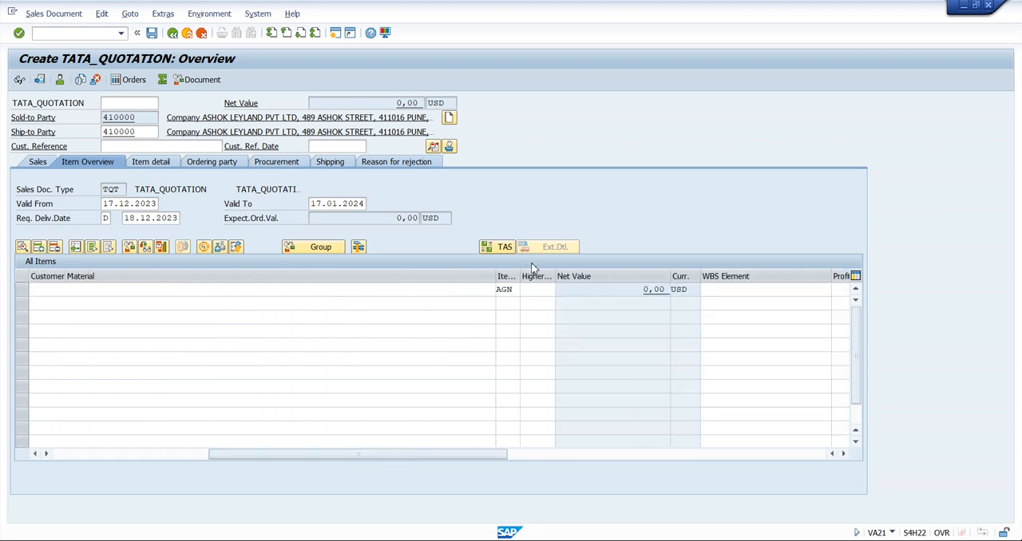
left_click_drag(522, 276, 563, 307)
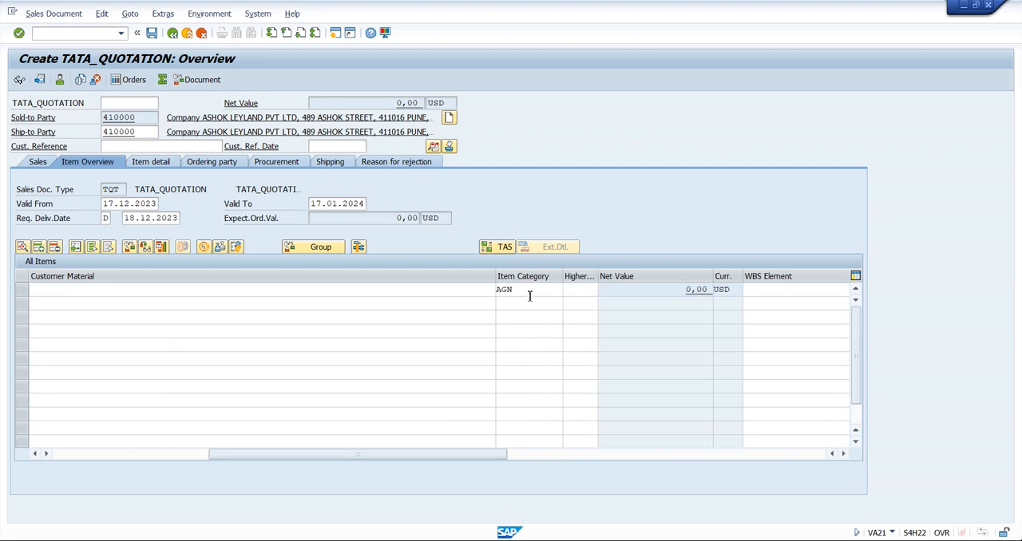
left_click(530, 294)
left_click_drag(385, 457, 208, 463)
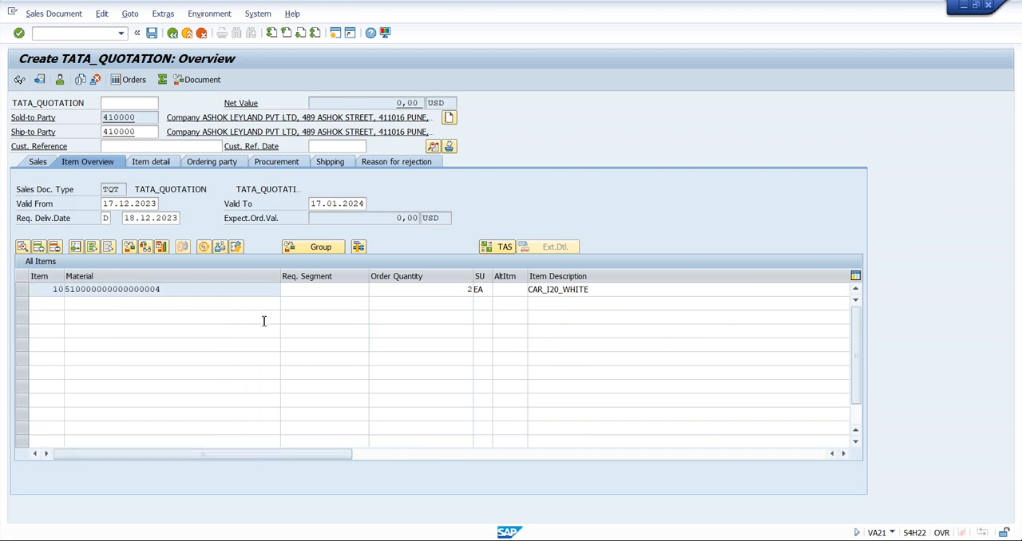
double_click(192, 290)
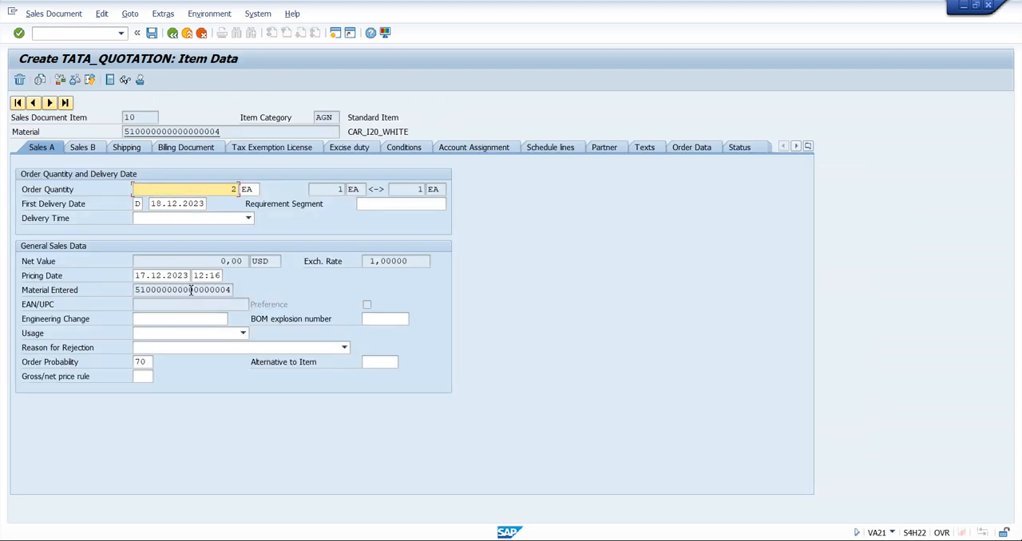
left_click(409, 153)
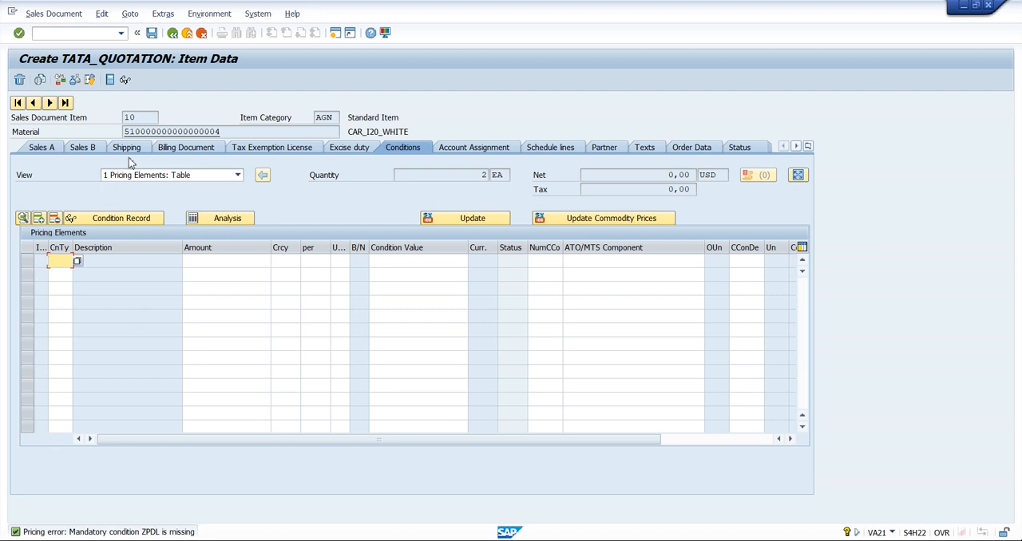
left_click(87, 149)
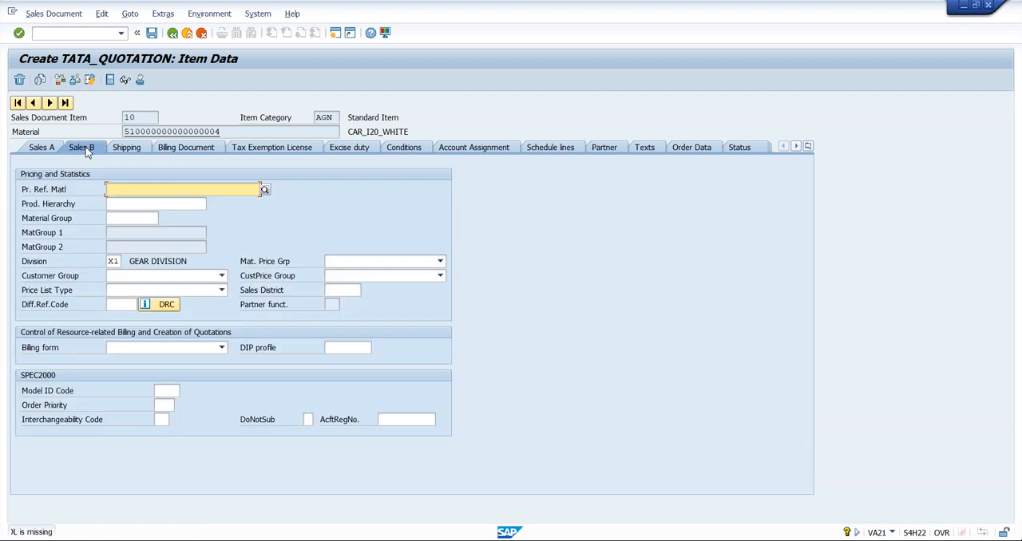
left_click(62, 148)
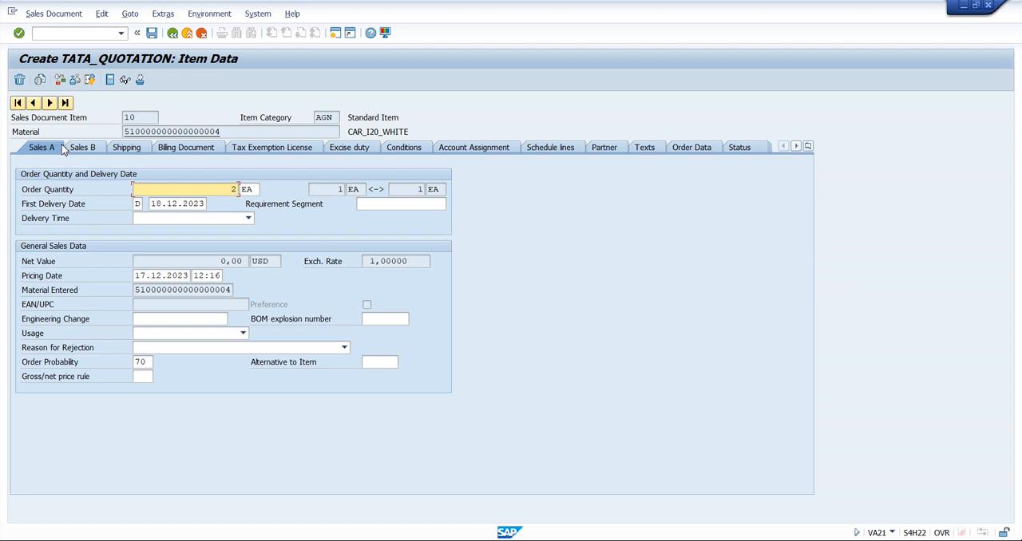
left_click(412, 149)
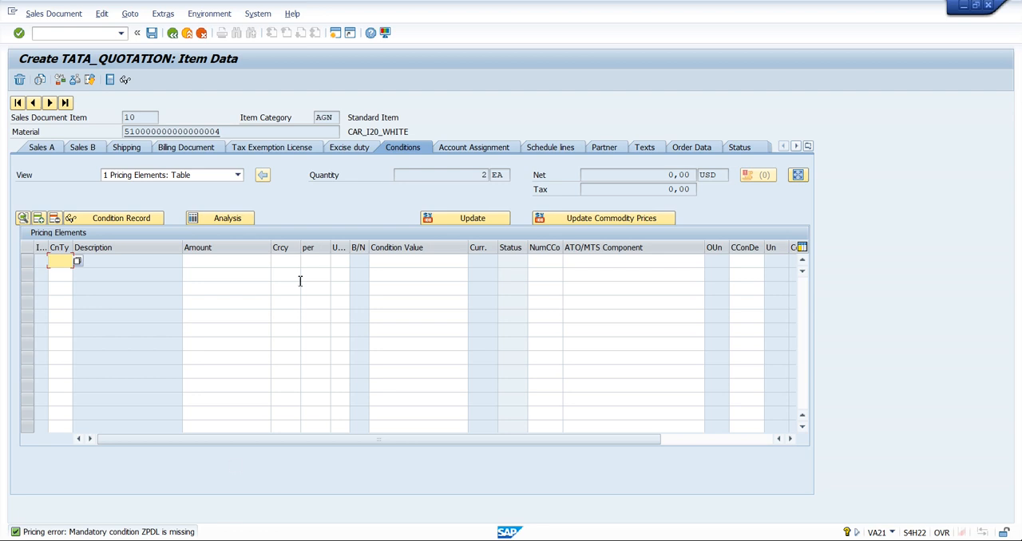
Start transaction VK11 in a new session and create a condition record of type ZPDL with the Customer/Material key combination
left_click(336, 34)
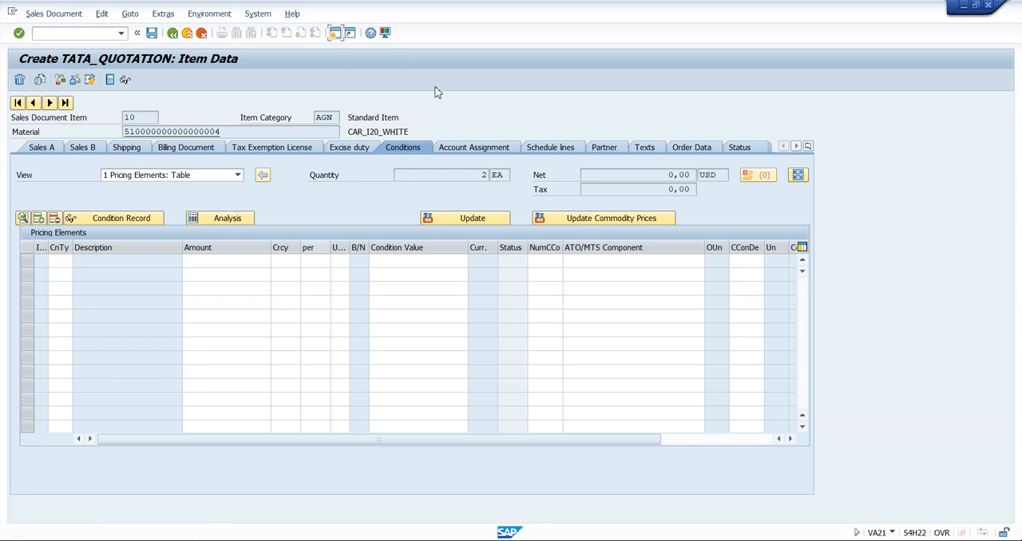
type("VK11")
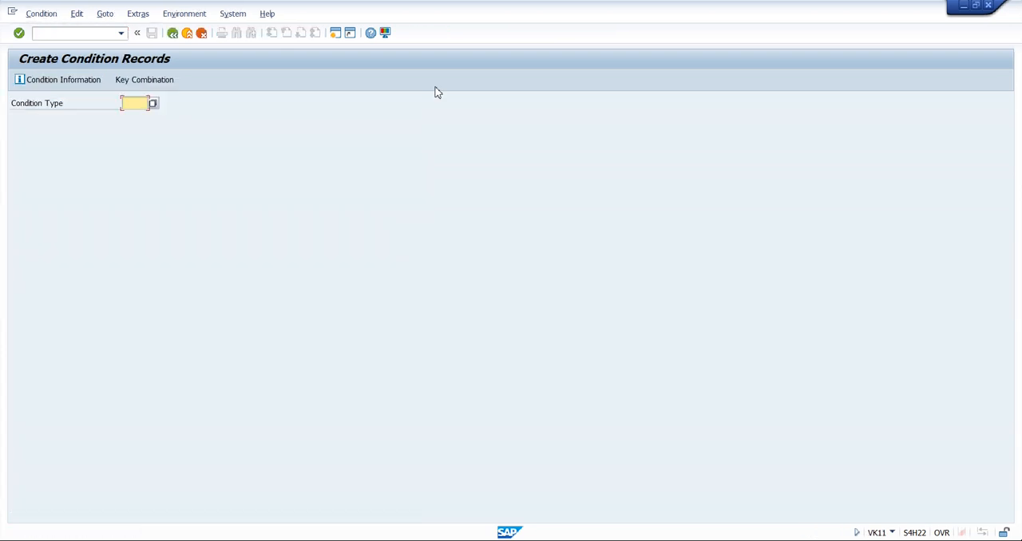
type("Z")
key("BackSpace")
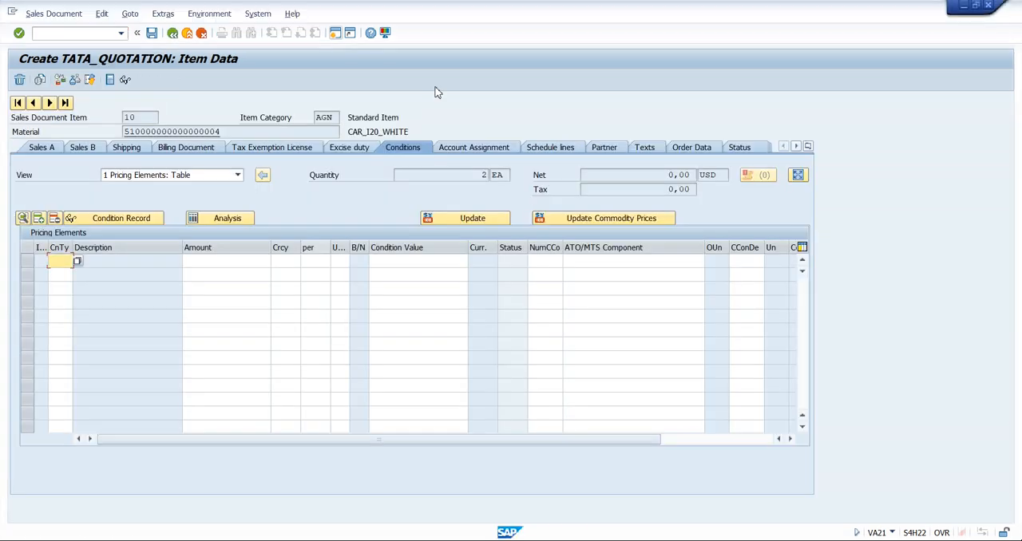
key("Return")
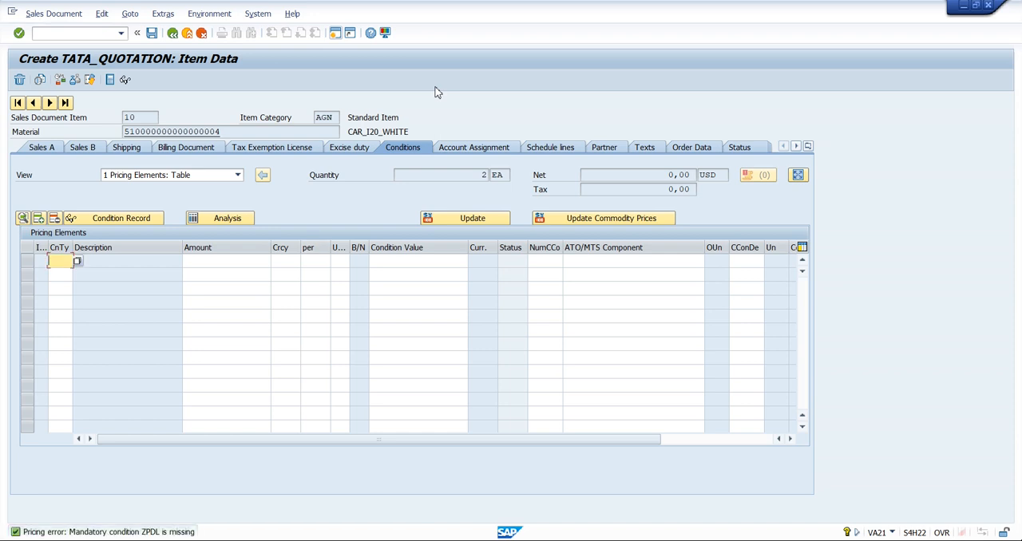
key("alt+Tab")
type("ZPDL")
key("Return")
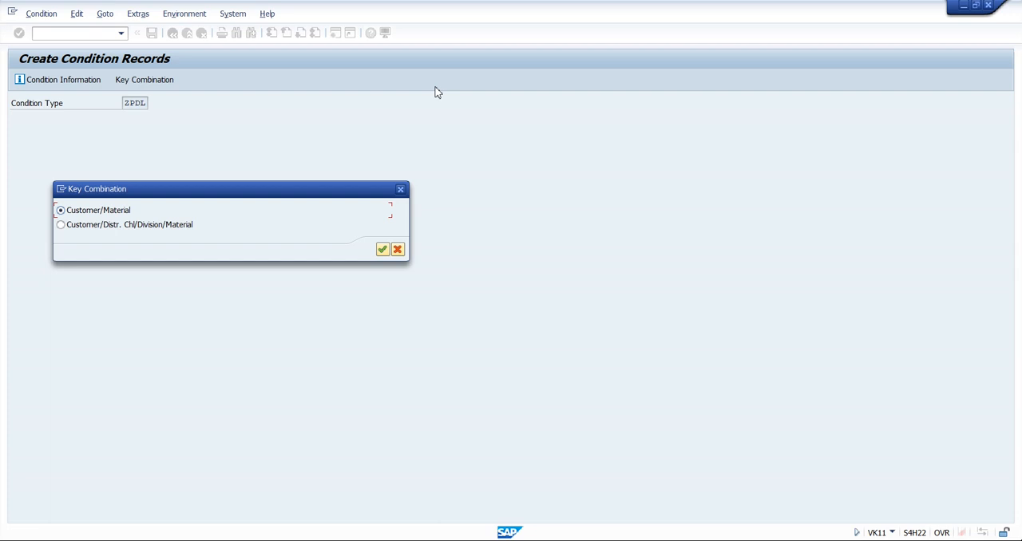
key("Return")
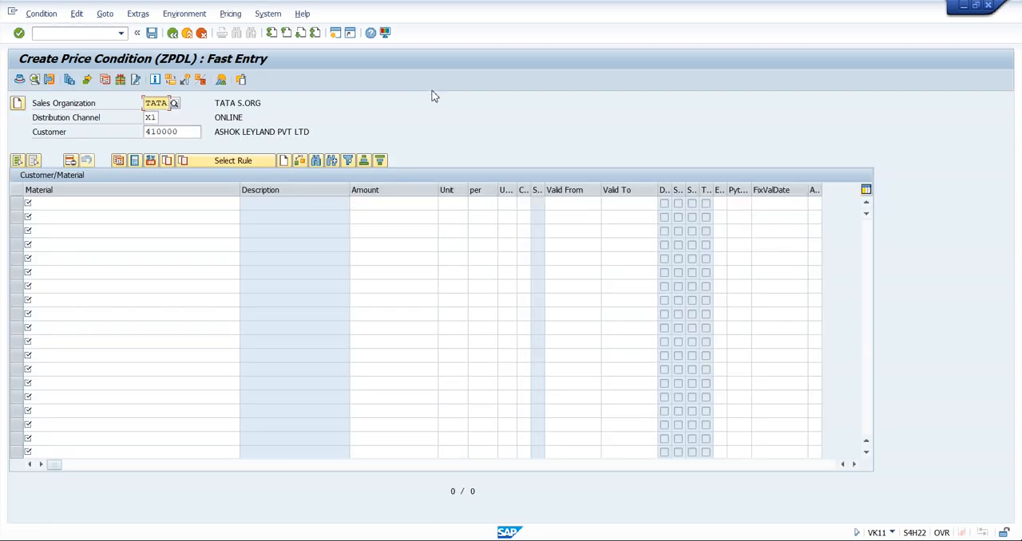
left_click(62, 209)
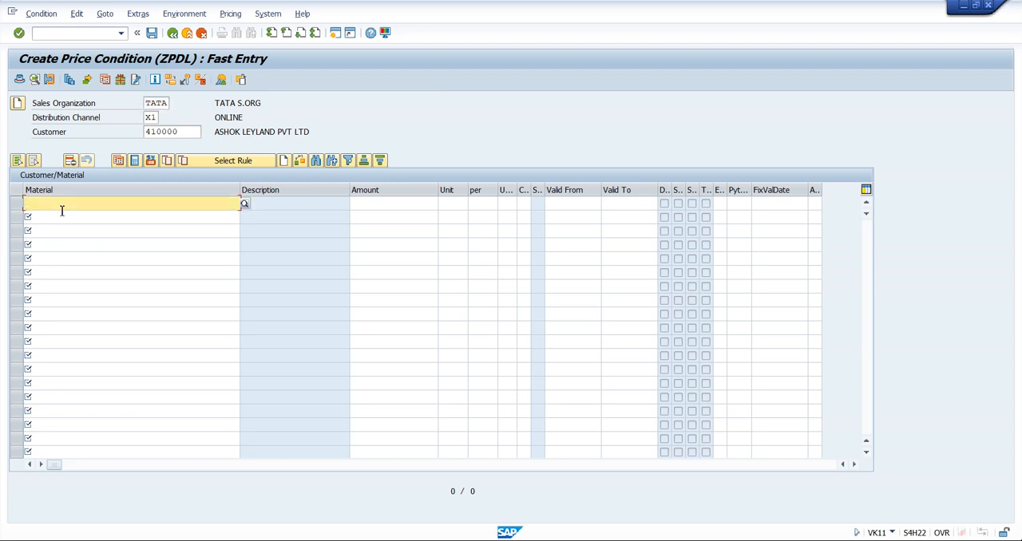
left_click(56, 210)
left_click(56, 214)
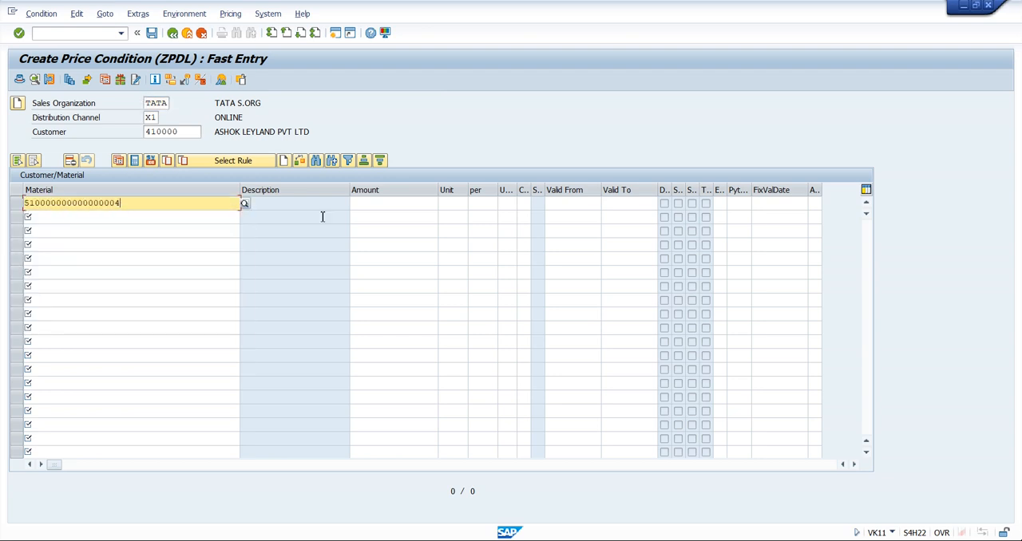
left_click(365, 203)
type("1.000")
key("Return")
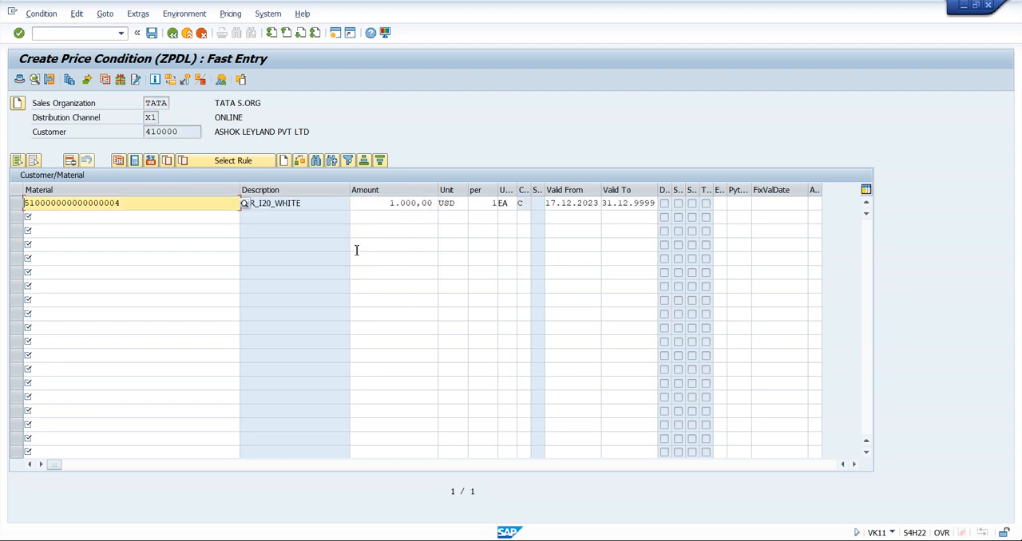
key("ctrl+s")
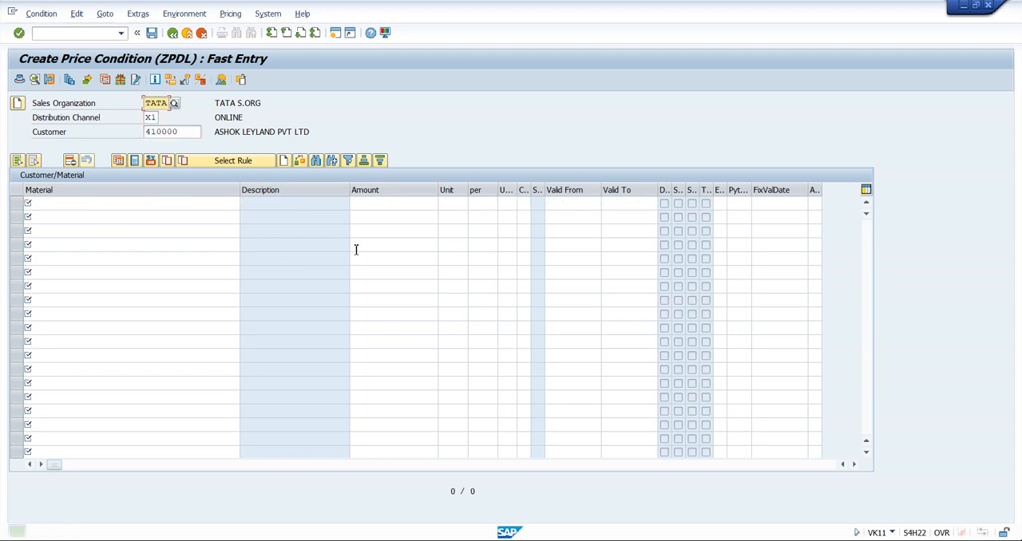
Return to the quotation item's conditions and update the pricing with type B, Carry out new pricing
key("alt+Tab")
left_click(354, 250)
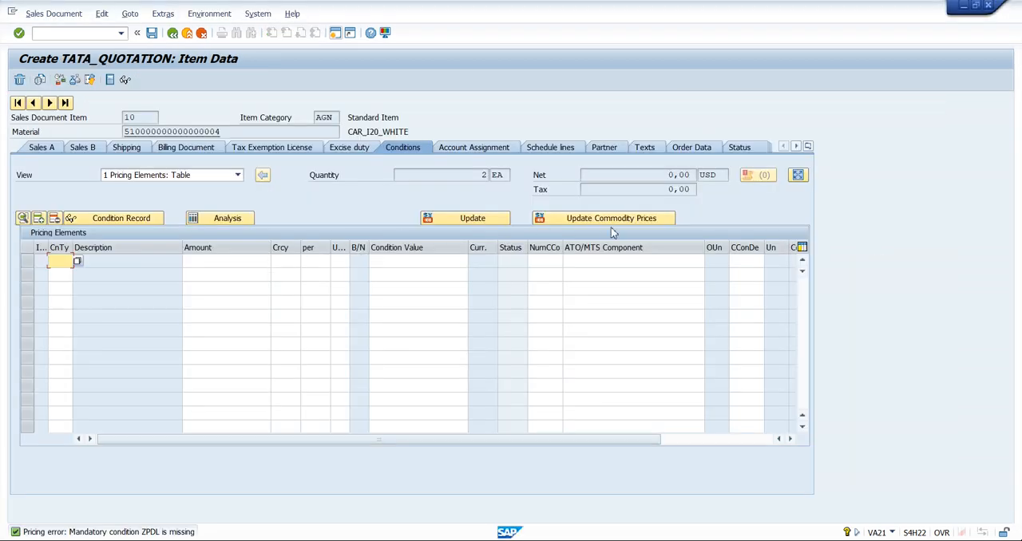
left_click(461, 220)
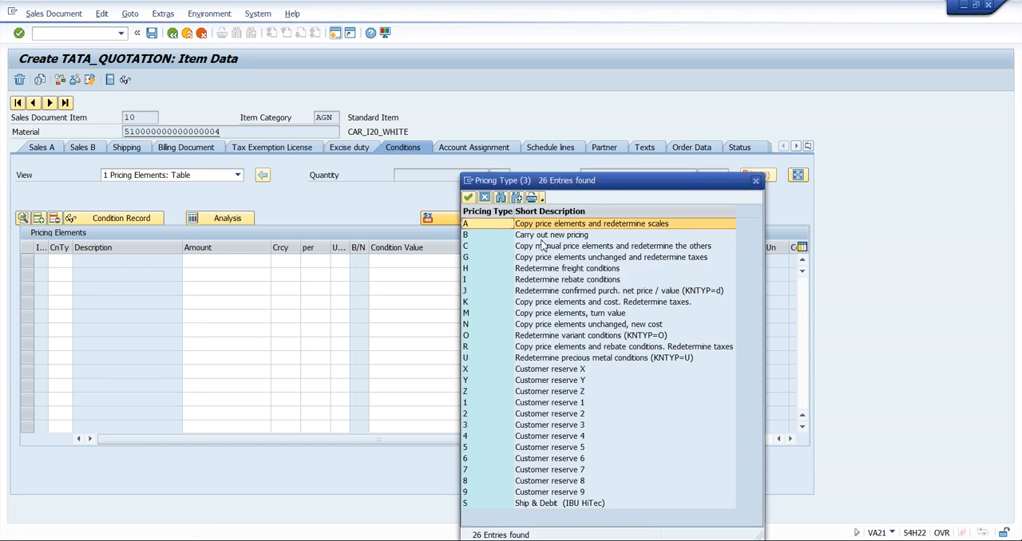
left_click(534, 238)
double_click(573, 238)
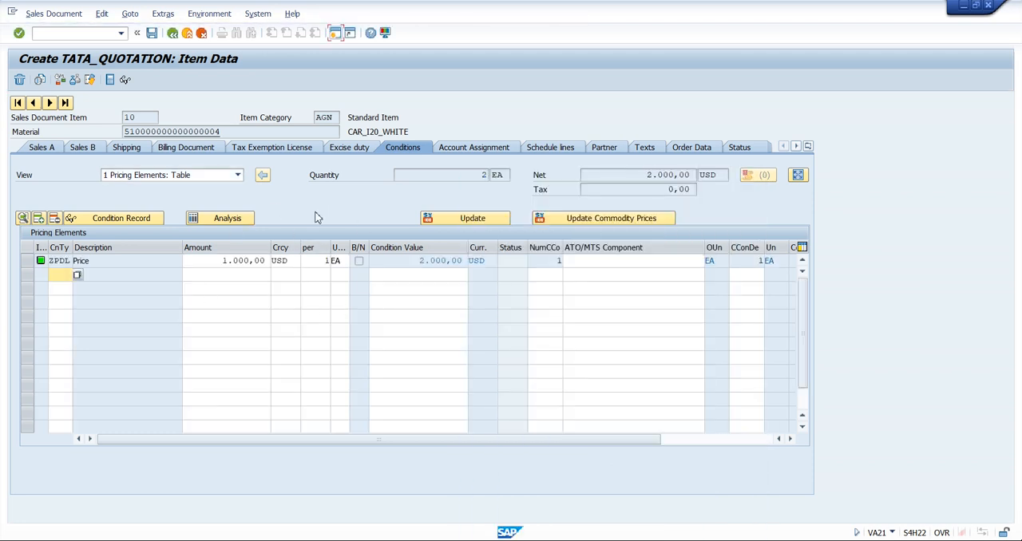
Review the ZPDL amount and condition value, return to the quotation overview and check the item's category
left_click(215, 265)
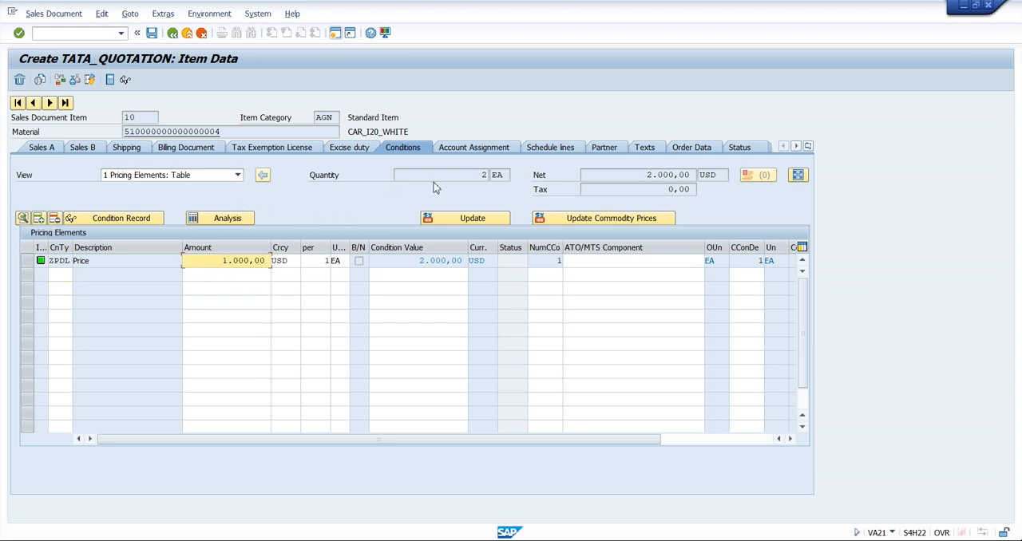
left_click(420, 262)
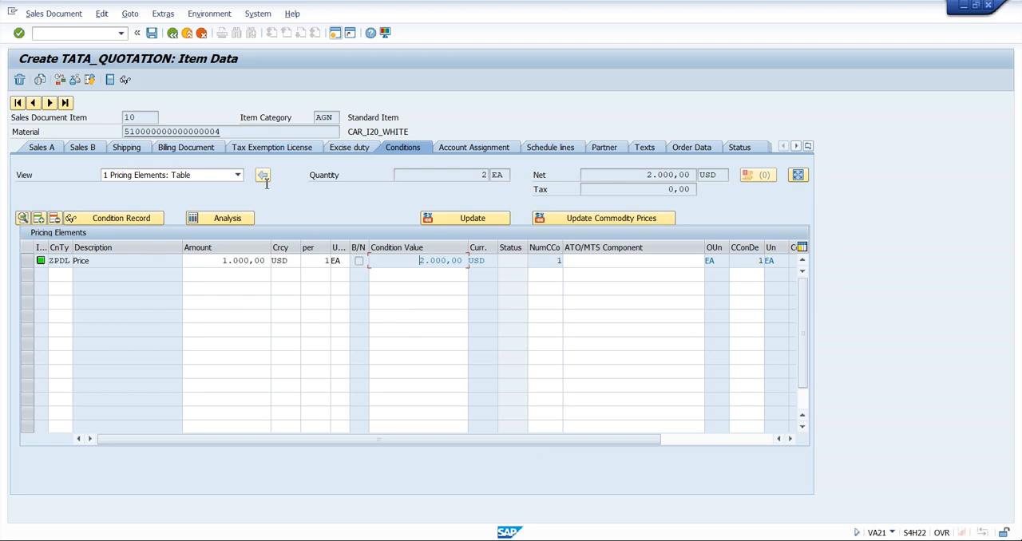
left_click(173, 33)
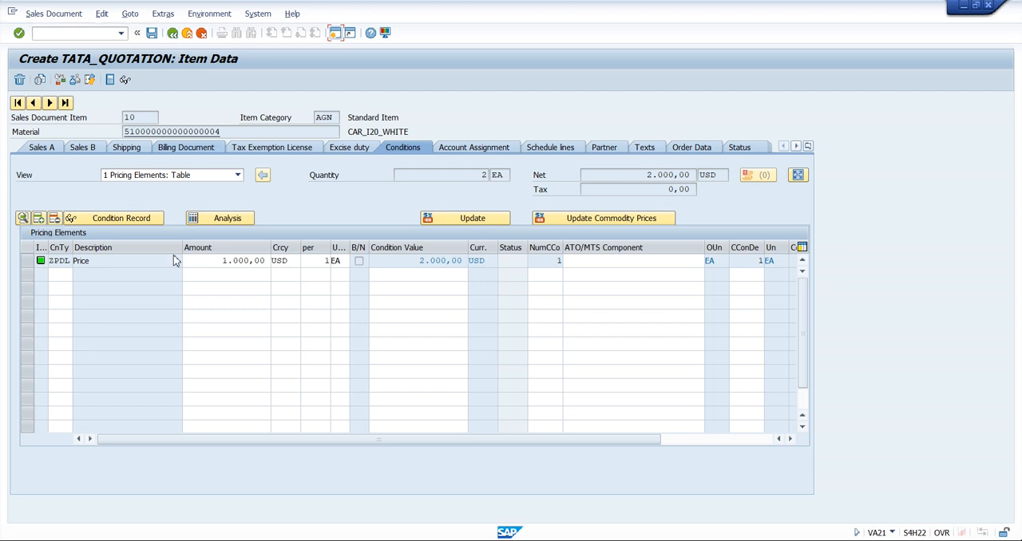
left_click_drag(216, 454, 390, 457)
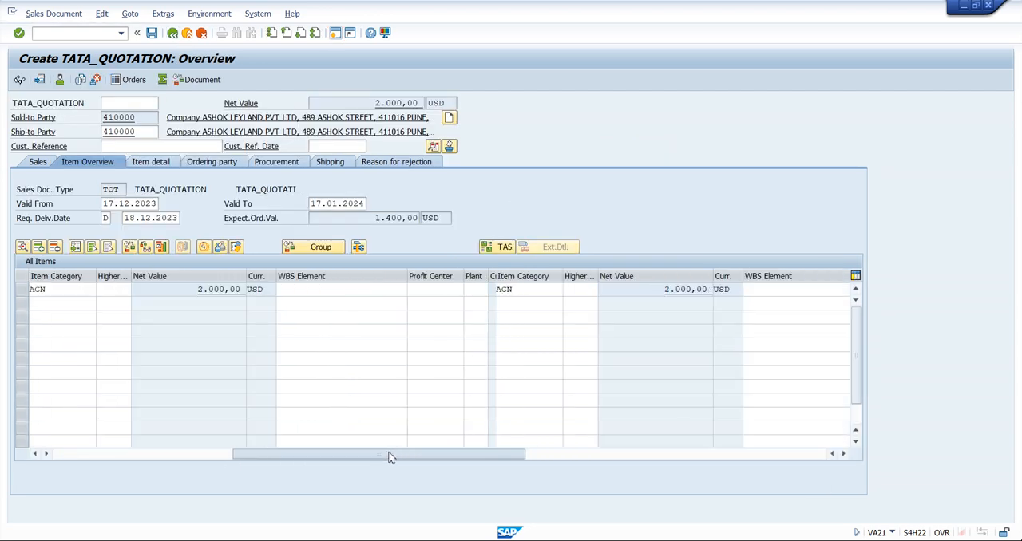
left_click(525, 289)
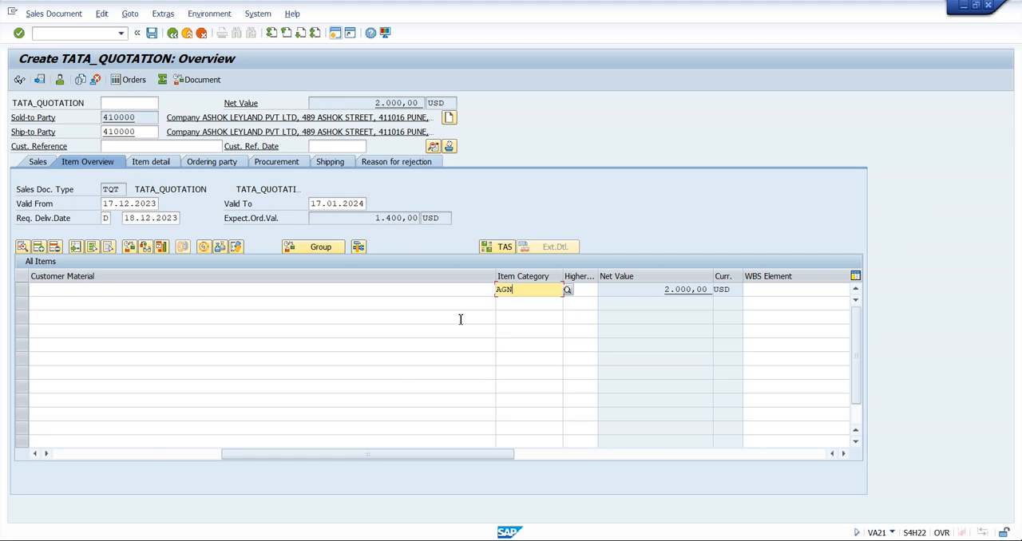
Switch to the Assign Item Categories session, return to the IMG and open Define Item Categories under Sales Document Item
mouse_move(569, 540)
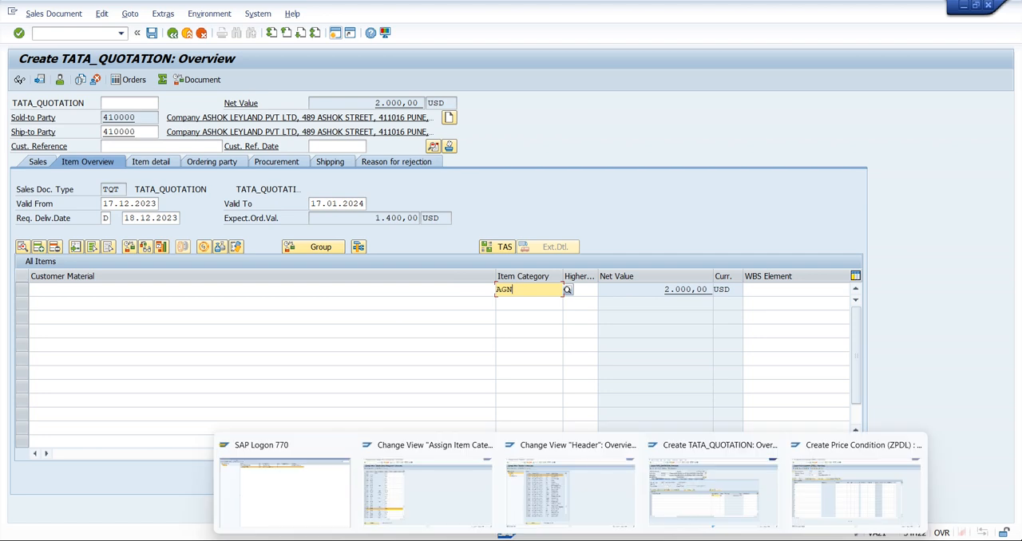
left_click(418, 493)
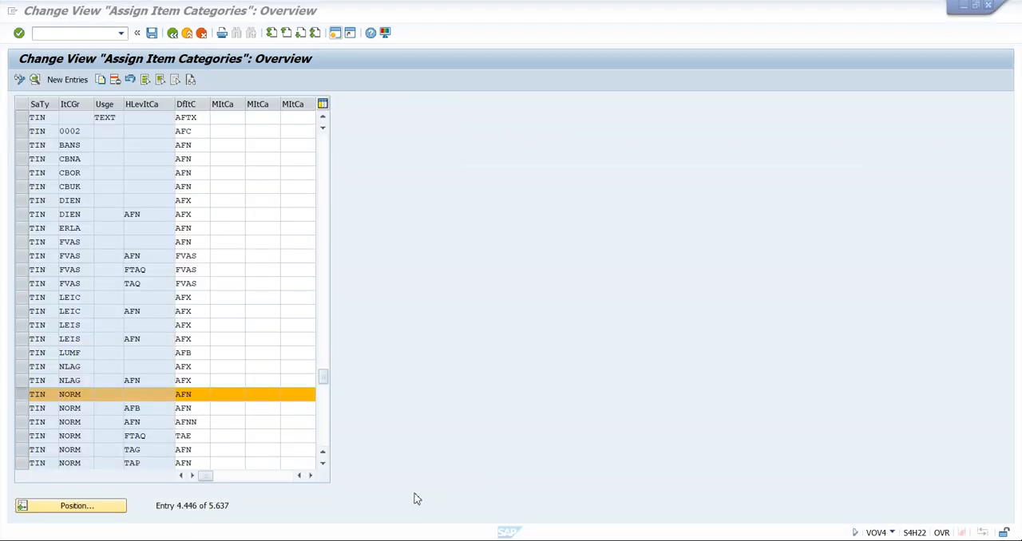
left_click(172, 33)
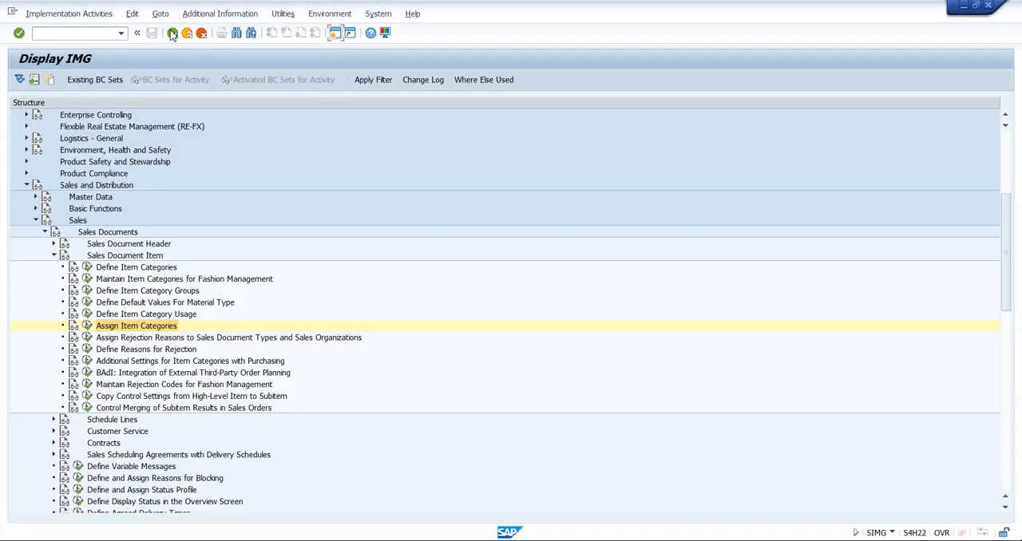
left_click(136, 269)
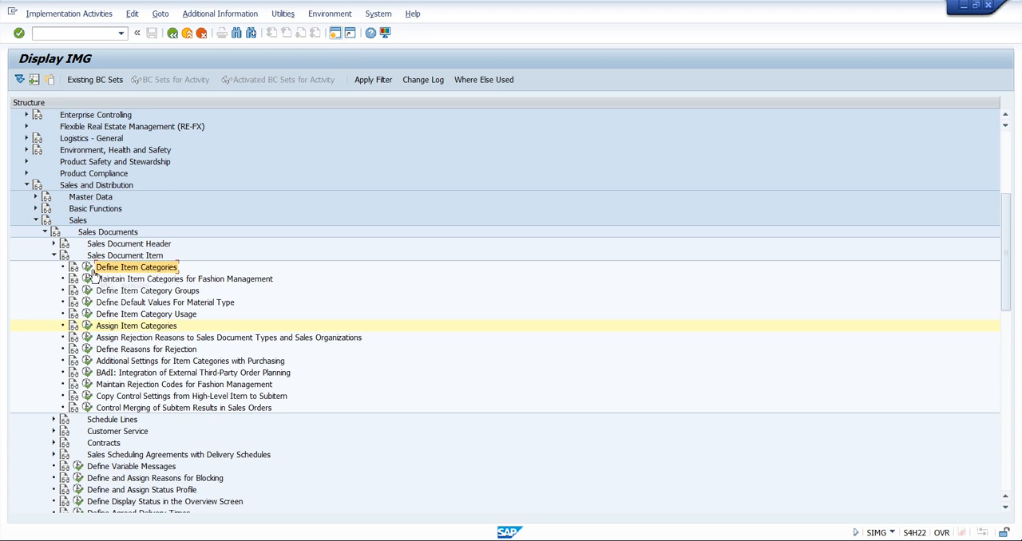
left_click(87, 269)
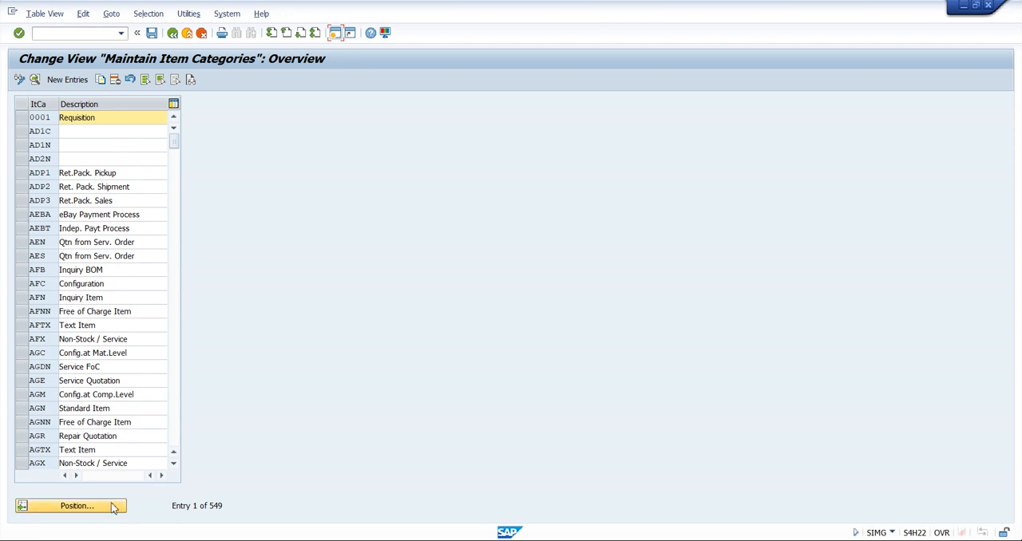
Find item category AGN in the list of item categories and open its details
left_click(80, 508)
type("AGN")
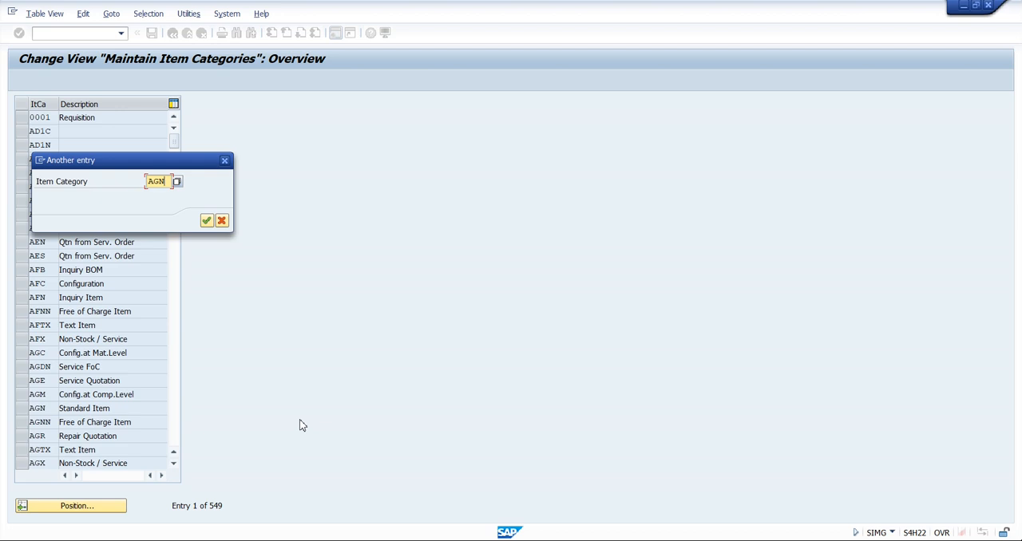
key("Return")
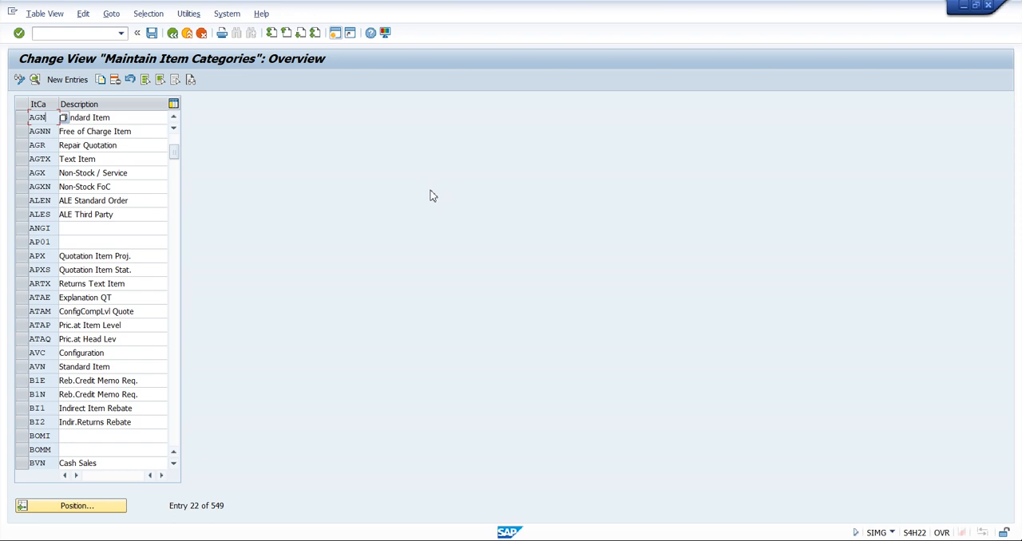
double_click(50, 120)
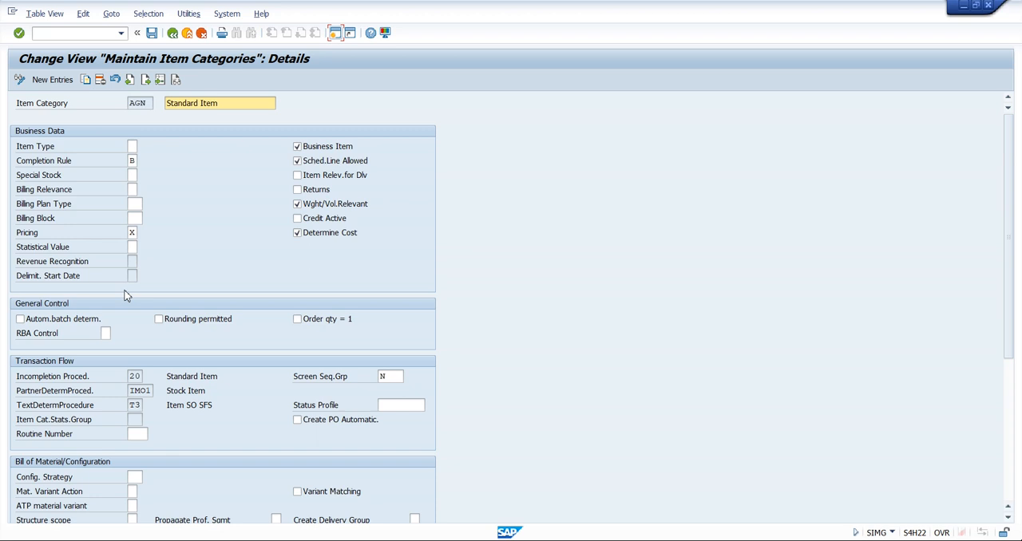
Examine the completion rule options for item category AGN, comparing rules A and B, and close the list without changing the value
left_click(35, 234)
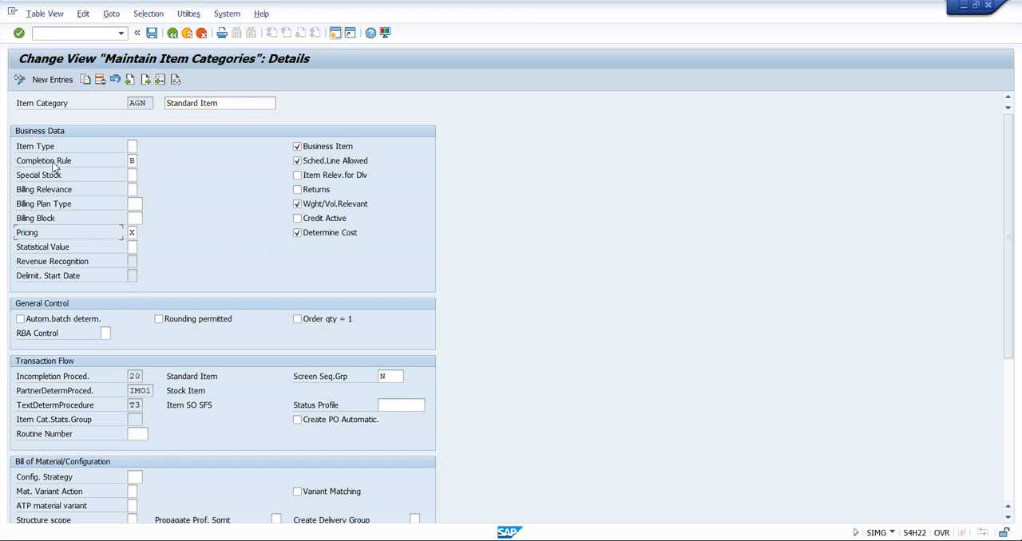
left_click(132, 162)
left_click(142, 160)
left_click_drag(156, 100, 593, 96)
left_click(551, 150)
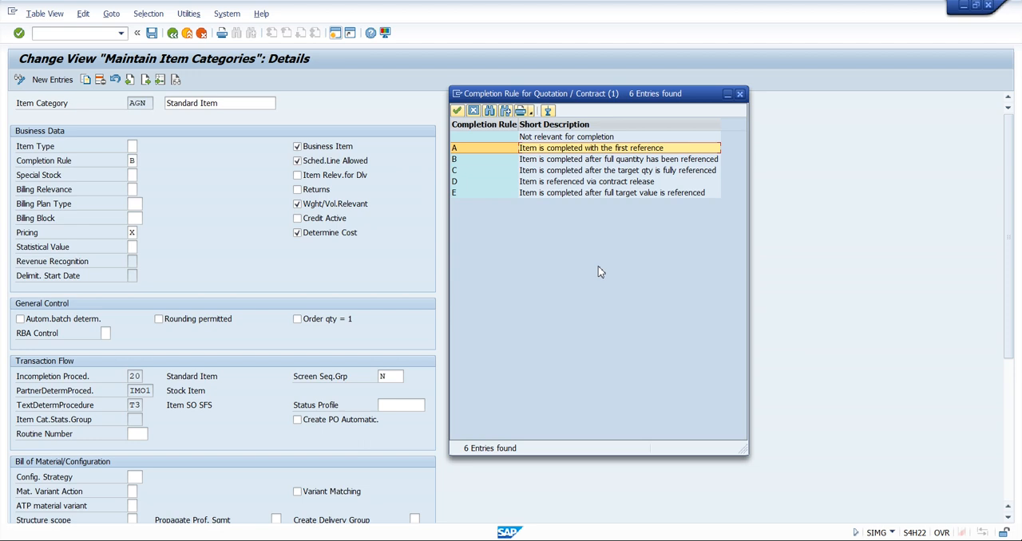
left_click(563, 161)
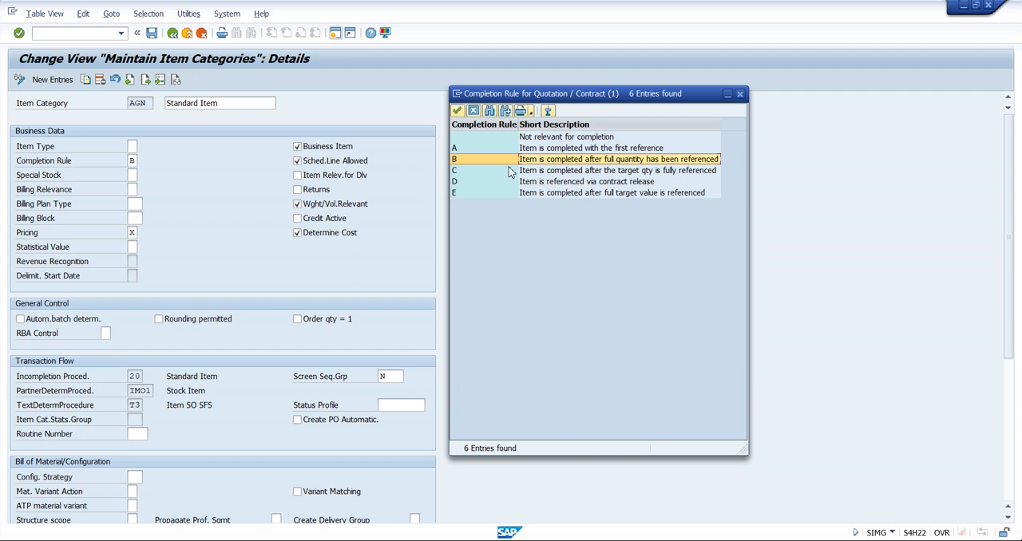
left_click(570, 150)
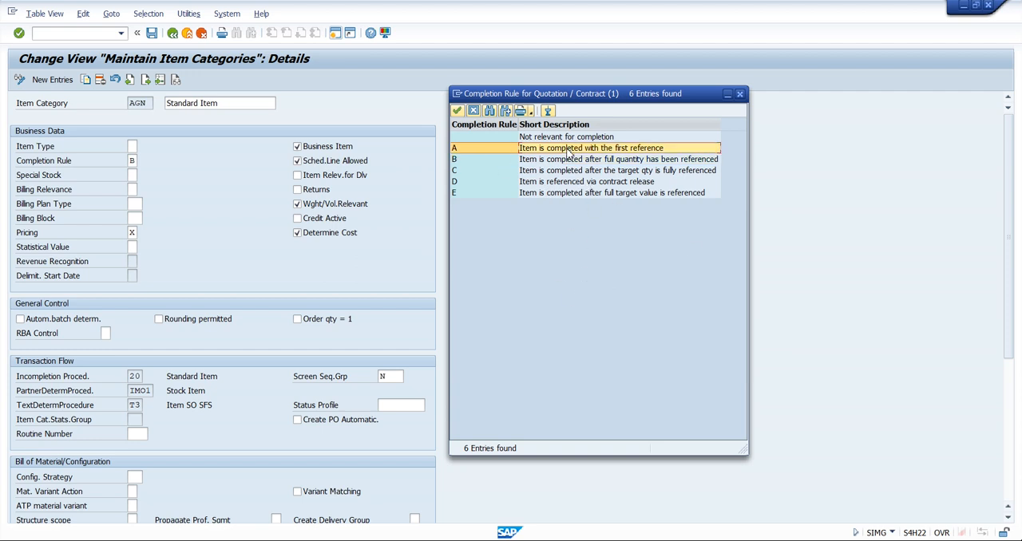
left_click(740, 94)
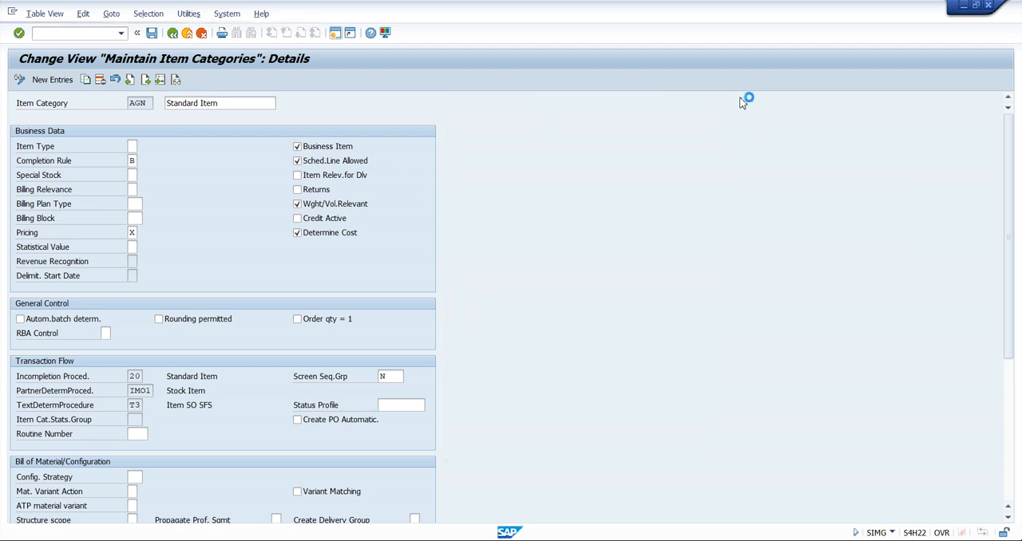
Examine the pricing relevance options for AGN, comparing No pricing with Pricing standard, and close the list without changing the value
left_click(134, 232)
left_click(141, 234)
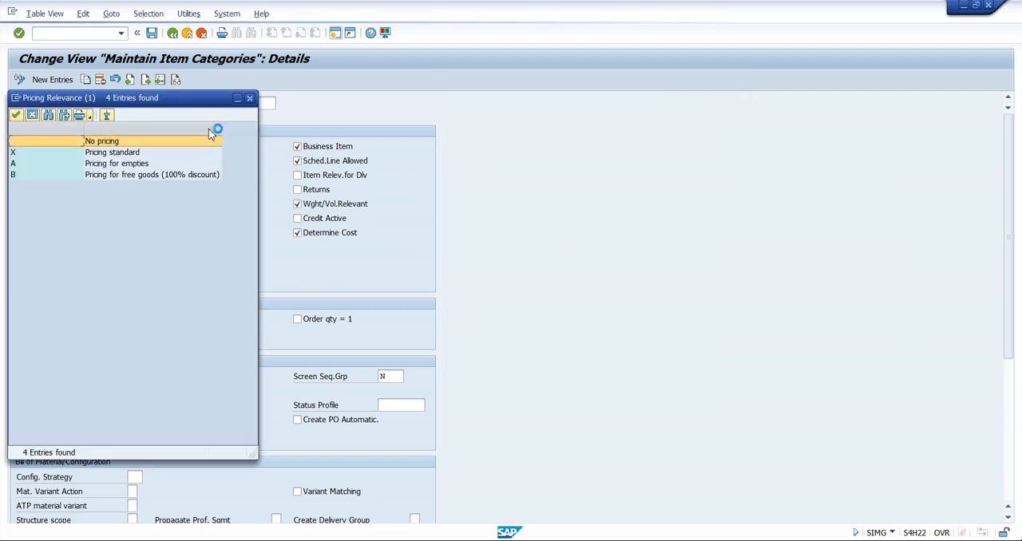
left_click_drag(183, 102, 654, 100)
key("Down")
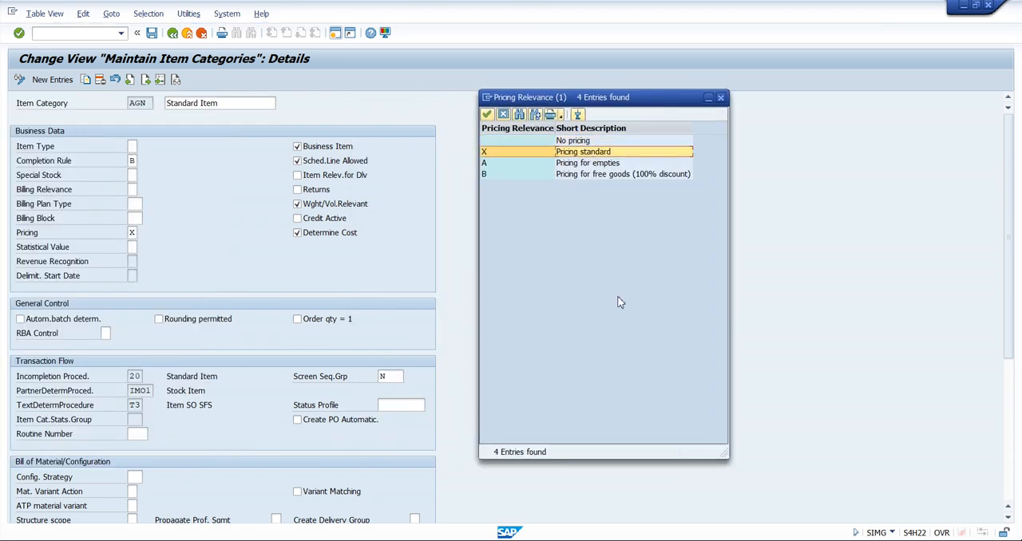
left_click(580, 142)
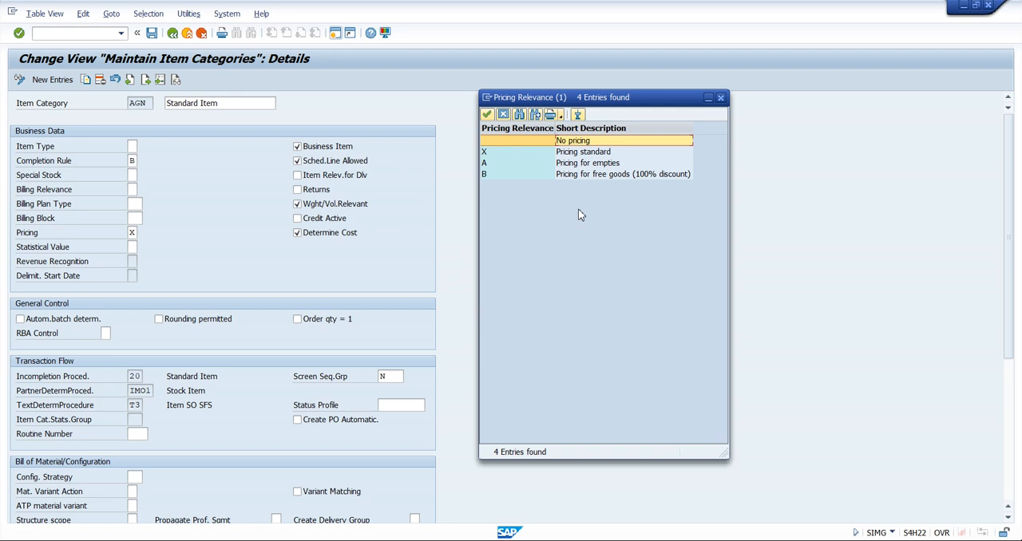
left_click(573, 152)
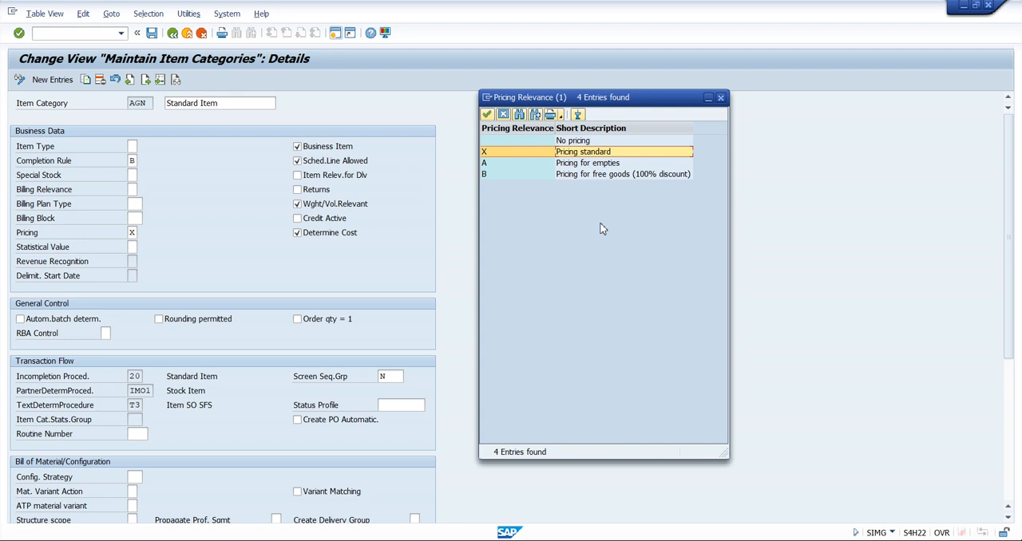
left_click(590, 141)
left_click(580, 154)
left_click(722, 98)
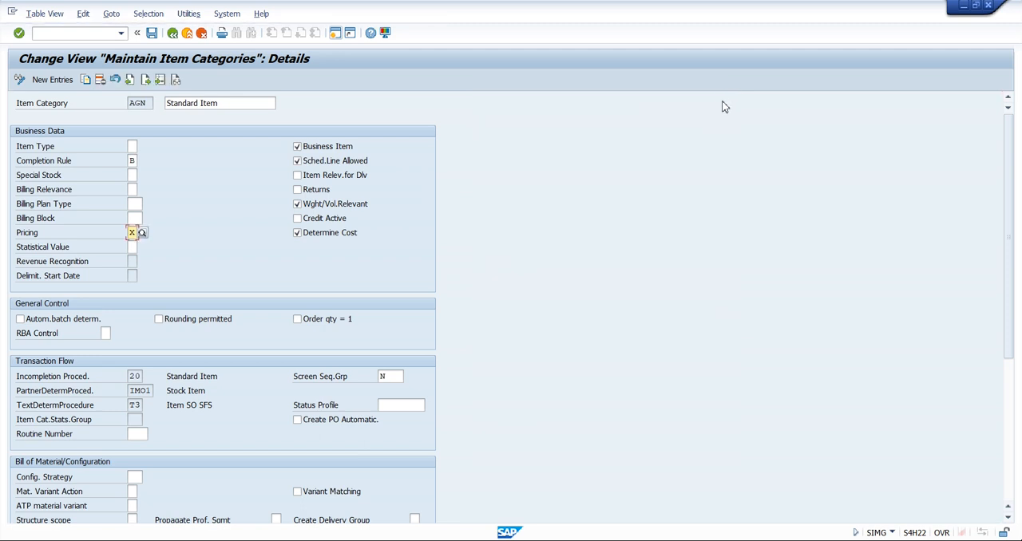
Leave the AGN details, return to the IMG and open Assign Item Categories under Sales Document Item
left_click(150, 104)
left_click(173, 33)
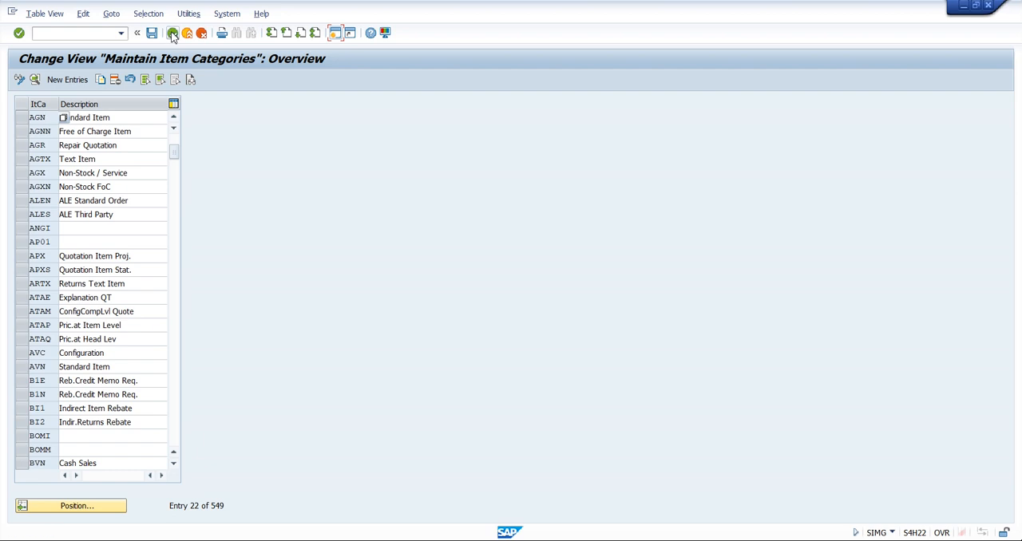
left_click(173, 33)
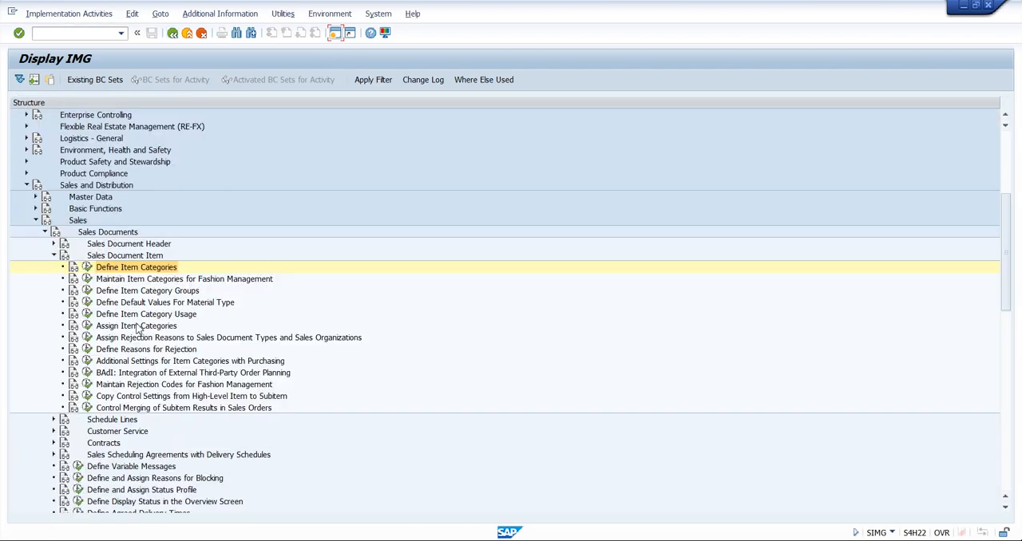
left_click(136, 326)
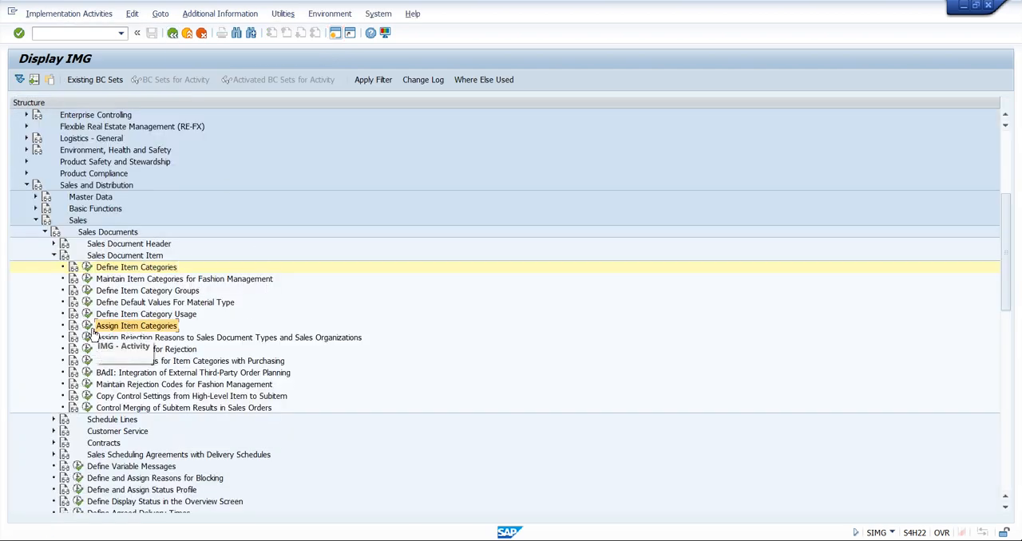
left_click(88, 328)
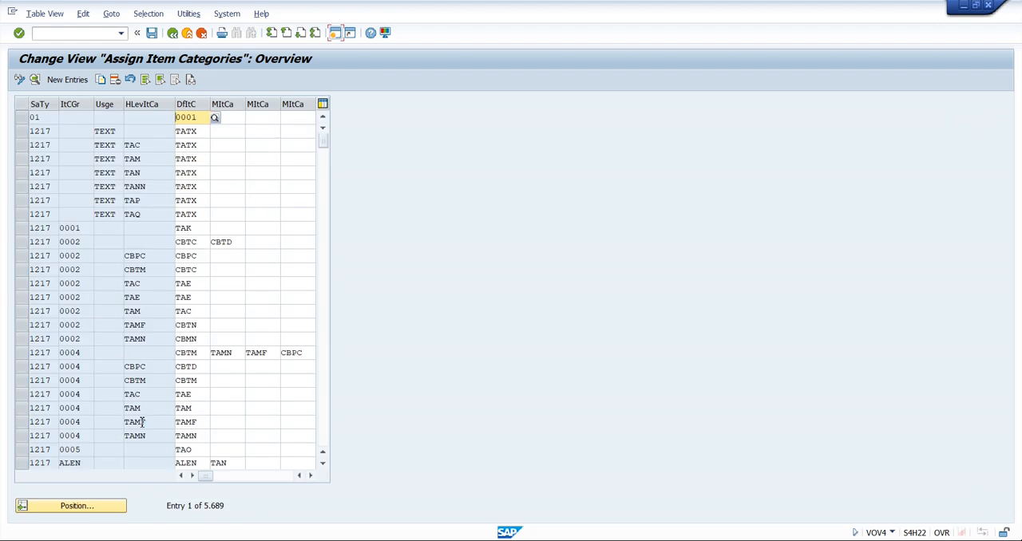
Find the assignments for sales document type TQT and select the NORM entry without usage or higher-level item category
left_click(82, 508)
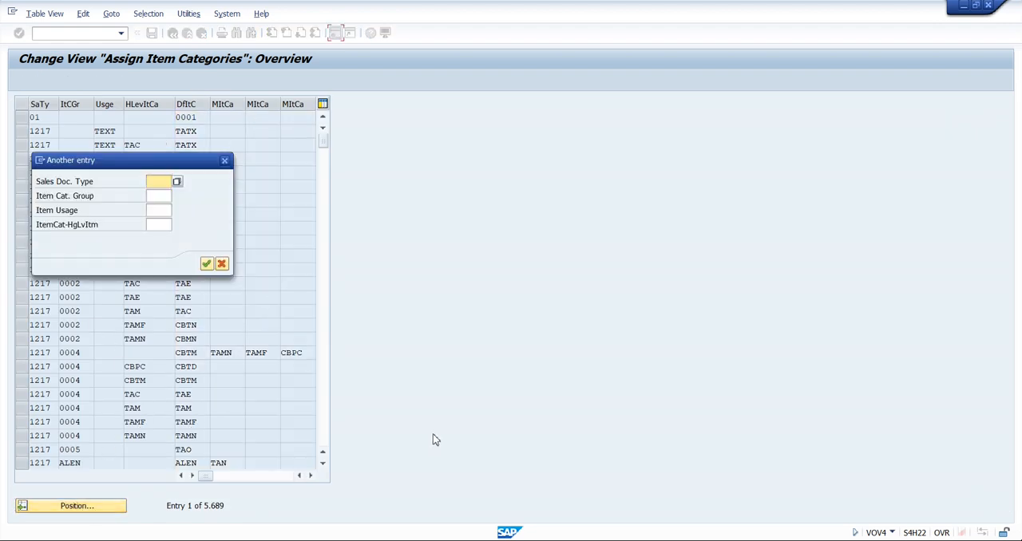
type("TQT")
key("Return")
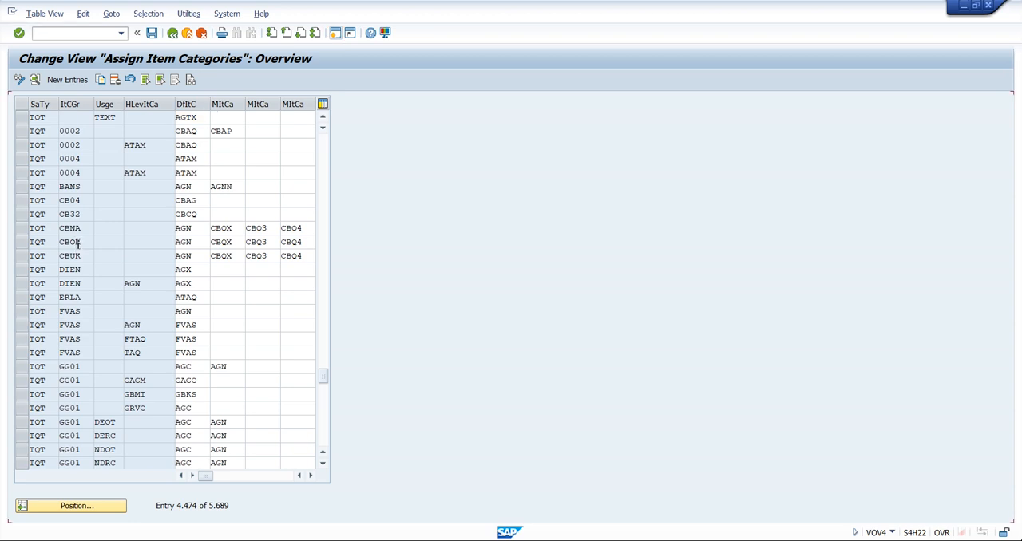
scroll(77, 246, "down", 4)
scroll(78, 249, "down", 5)
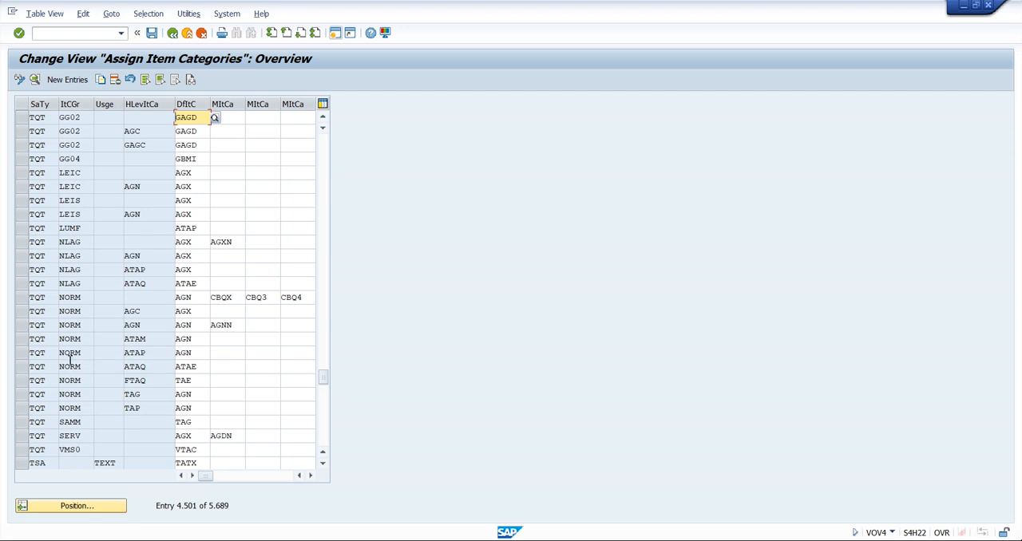
left_click(22, 297)
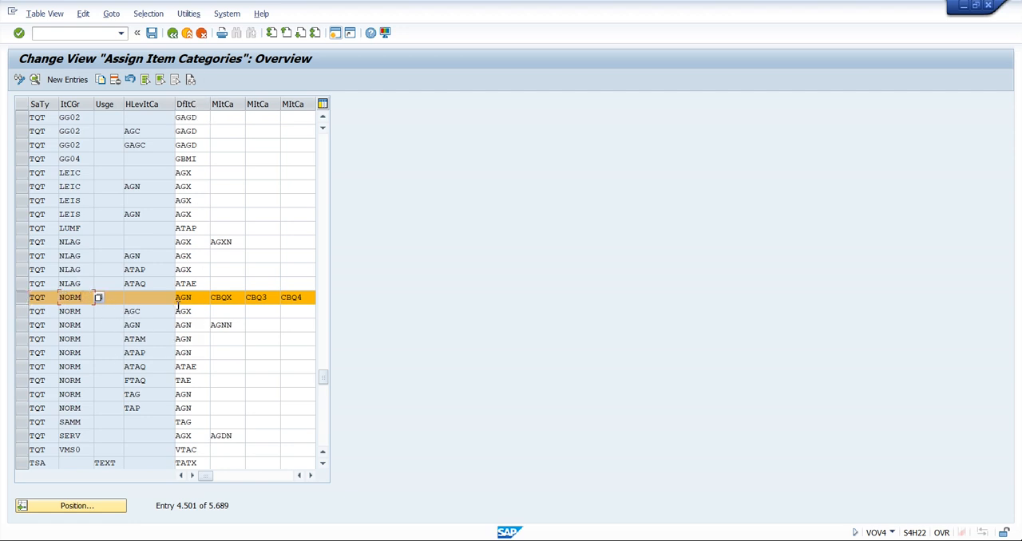
Check the default item category and the alternative manual item categories in the TQT entry for group NORM
left_click(199, 297)
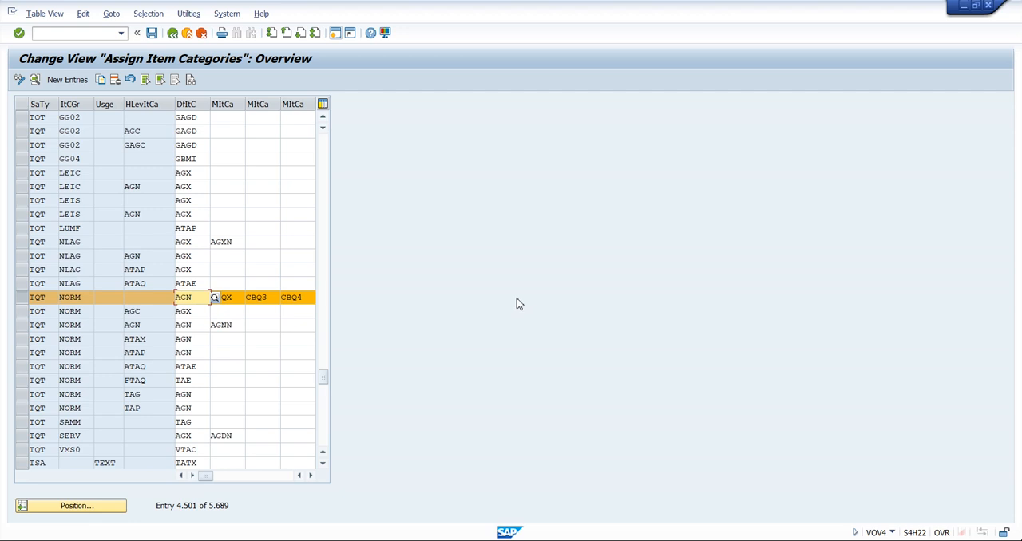
left_click(239, 297)
left_click(268, 298)
key("Tab")
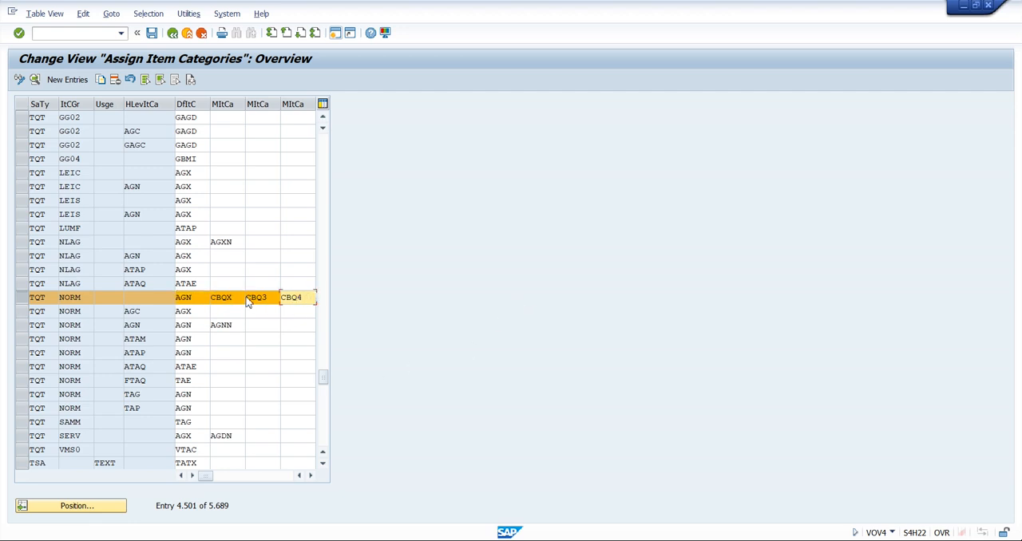
key("shift+Tab")
key("shift+Tab")
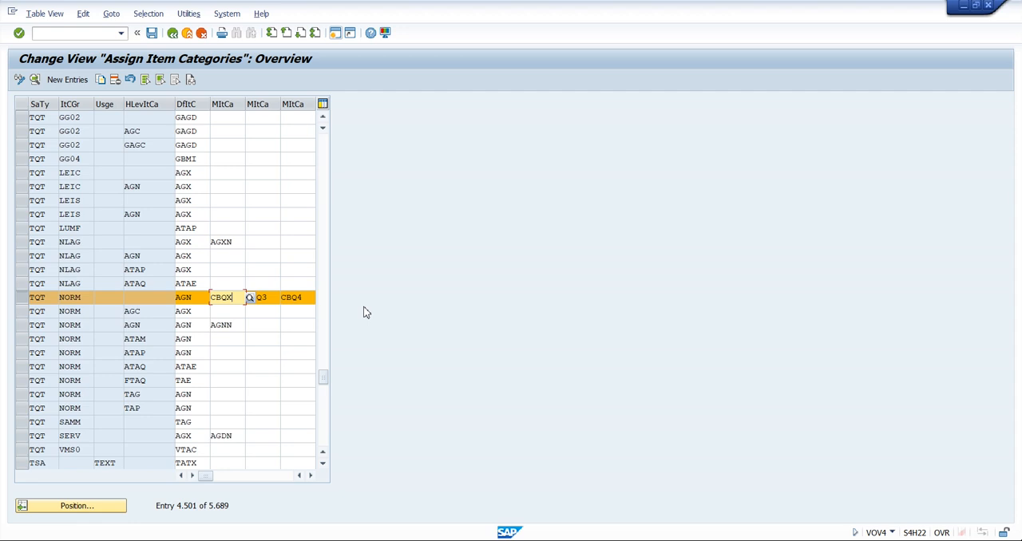
Switch to the quotation, list the item categories allowed for its item, compare them with the TQT/NORM assignment and close the list
key("alt+Tab")
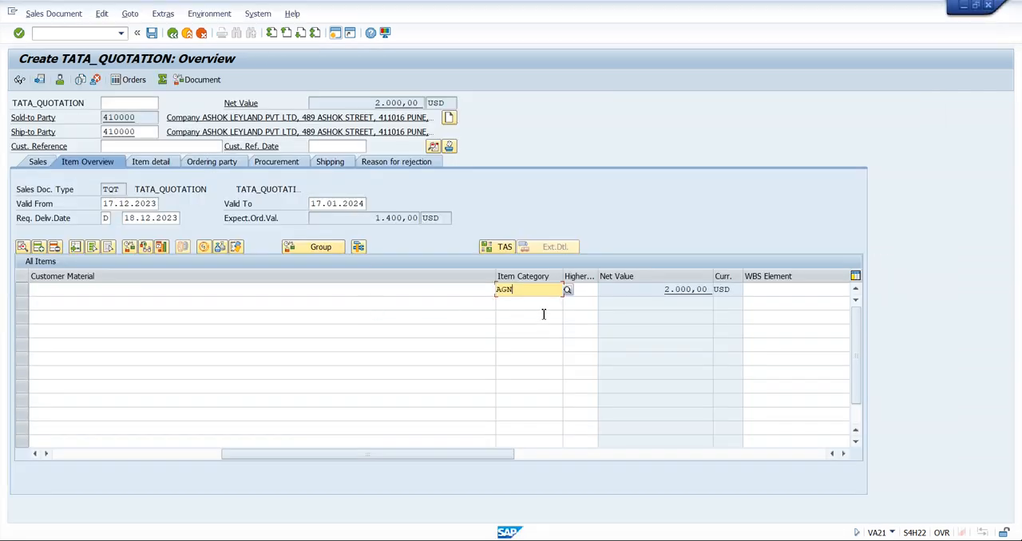
left_click(567, 291)
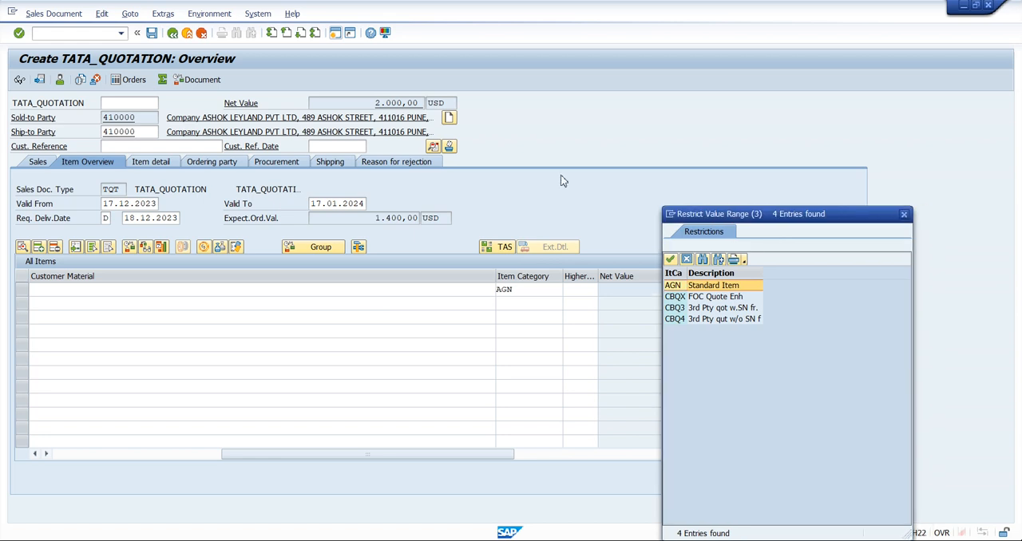
left_click_drag(718, 218, 292, 112)
left_click(267, 214)
key("alt+Tab")
left_click(224, 298)
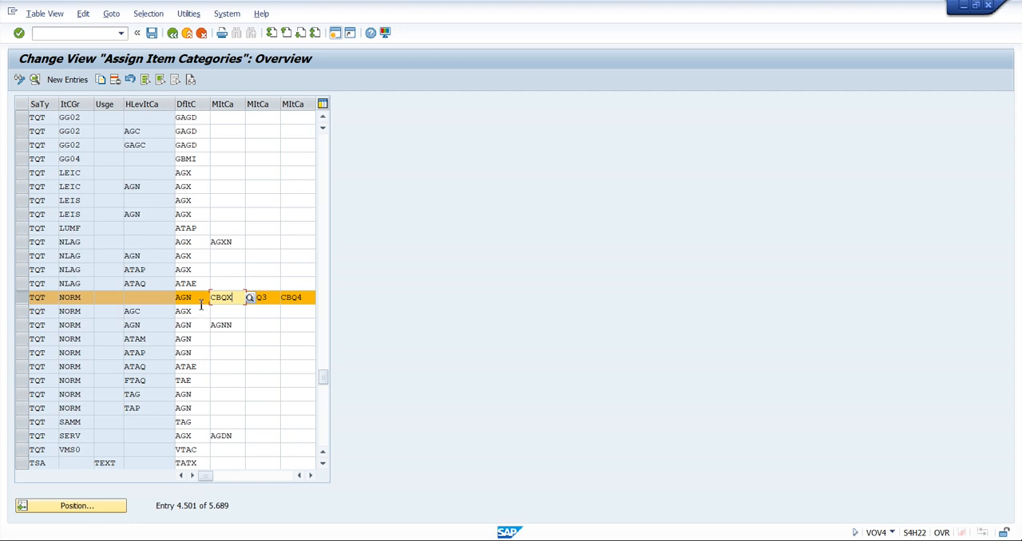
left_click(198, 297)
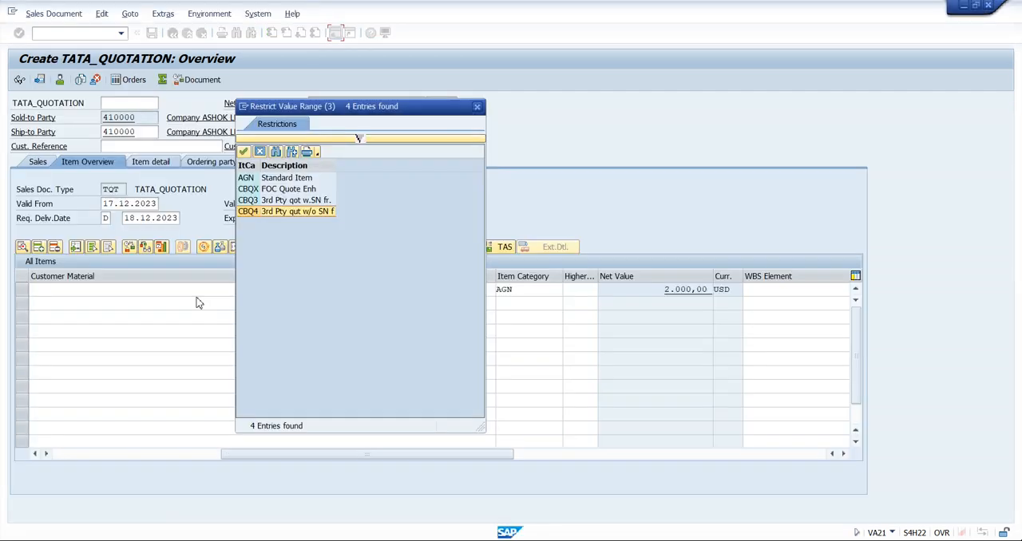
left_click(476, 106)
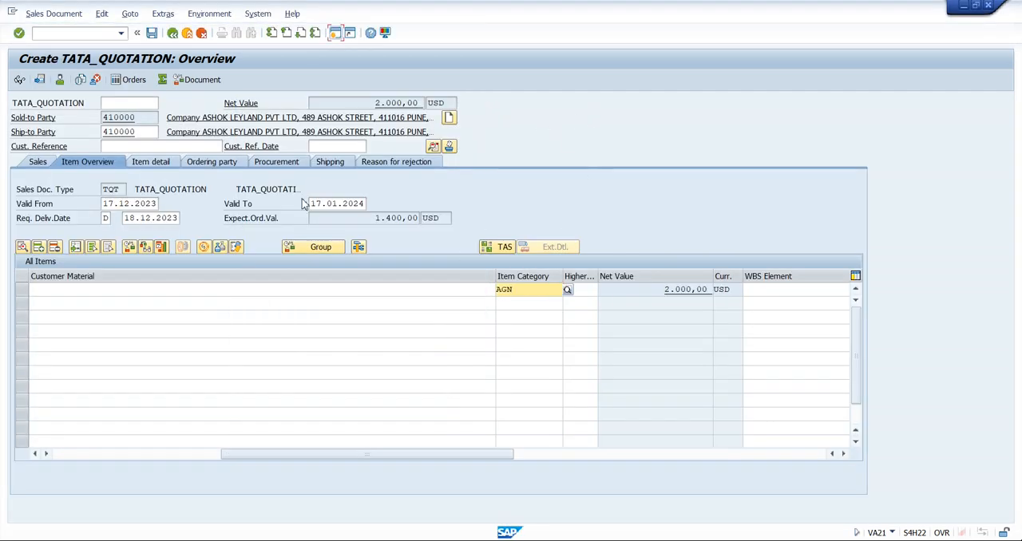
Save the quotation and choose to edit the incomplete document so that its incompletion log opens
left_click(152, 34)
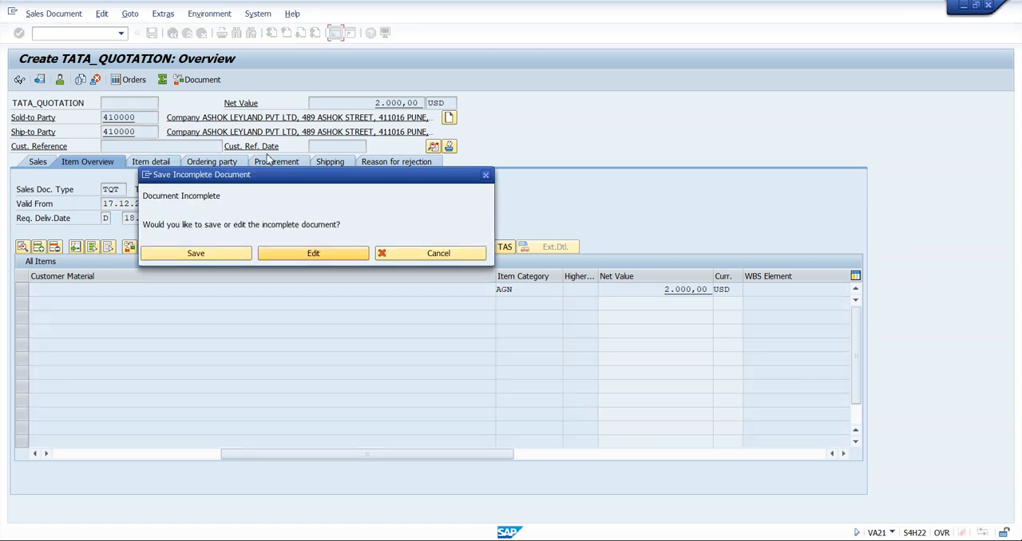
left_click_drag(297, 174, 354, 305)
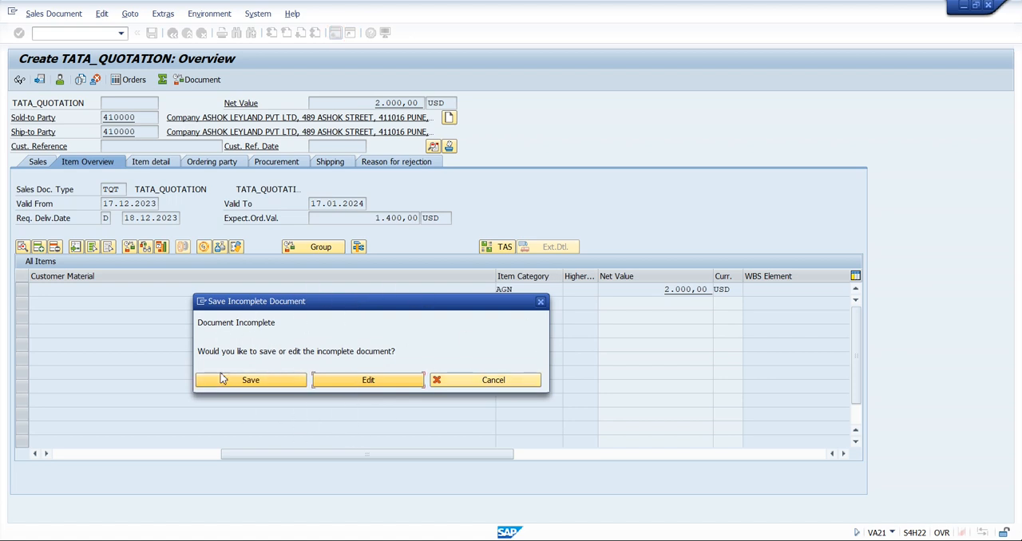
left_click_drag(199, 322, 285, 325)
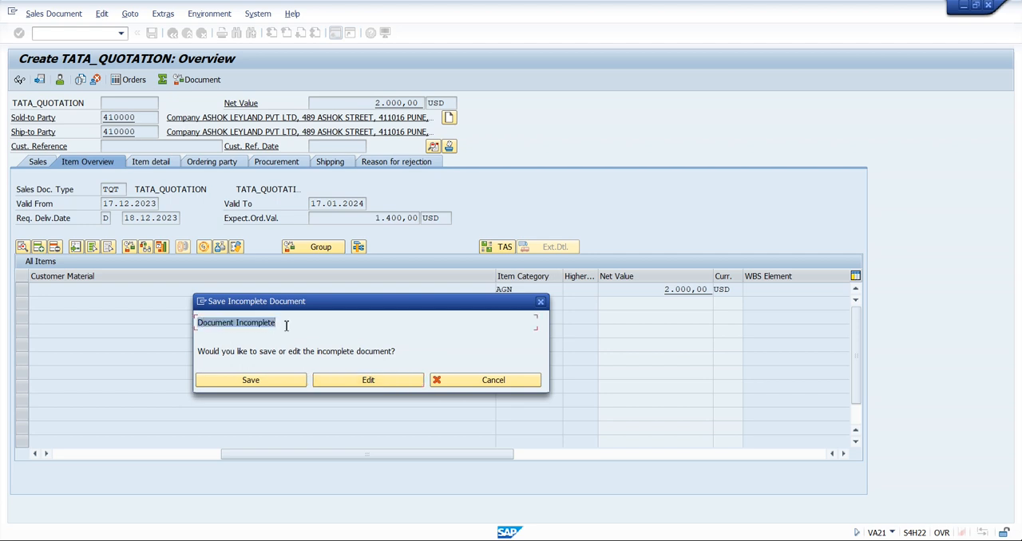
left_click(286, 325)
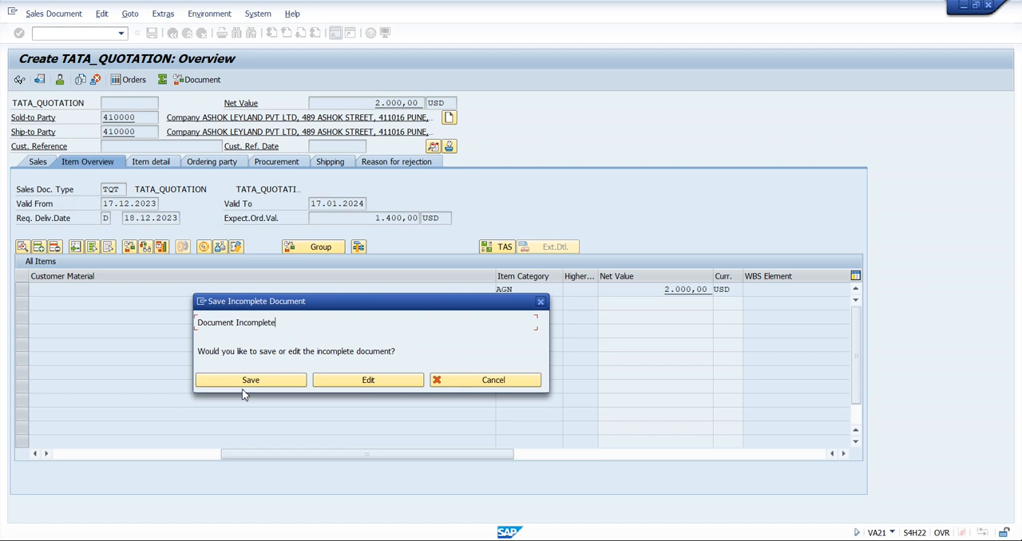
left_click(364, 382)
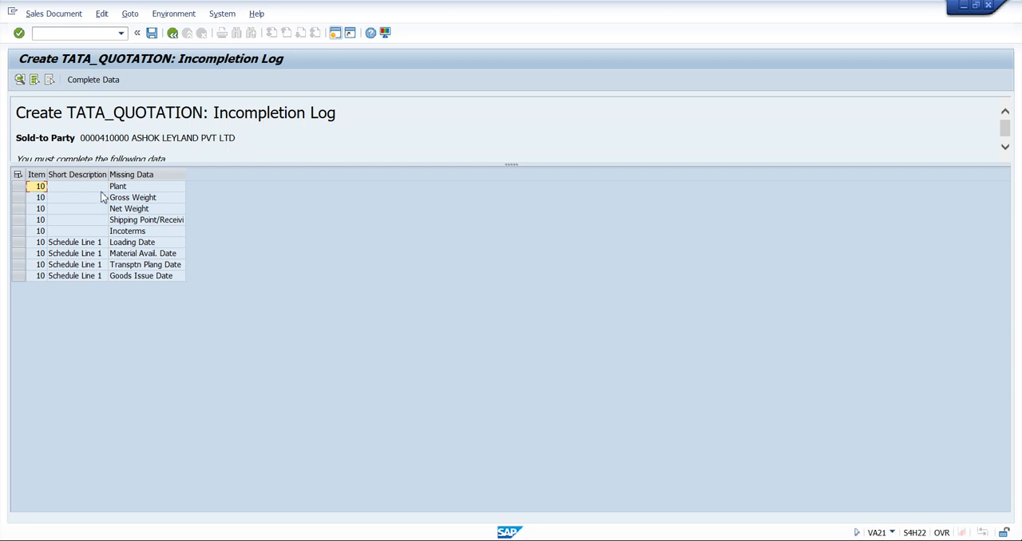
Complete the missing Plant entry of item 10 from the incompletion log by setting the plant to 0002
left_click(18, 186)
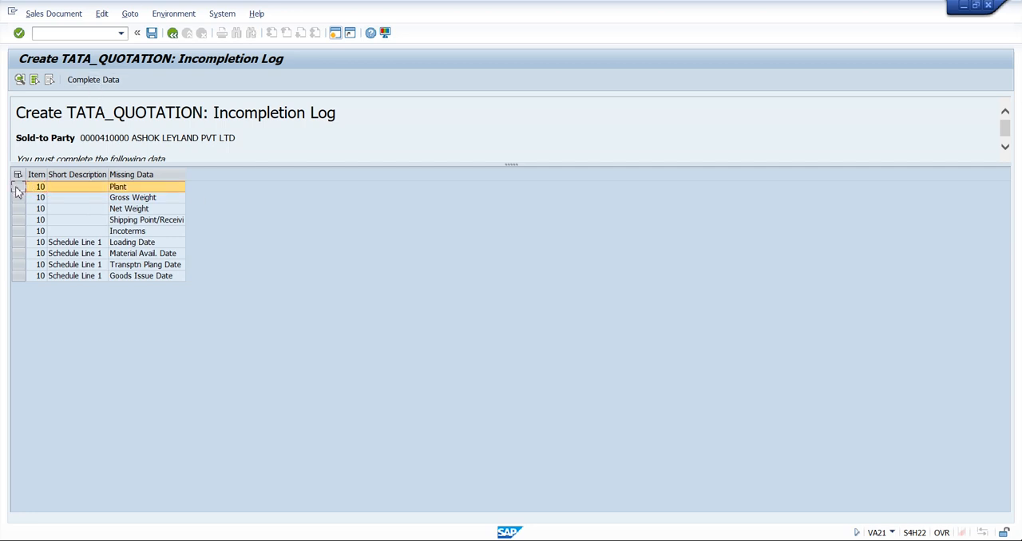
left_click(107, 85)
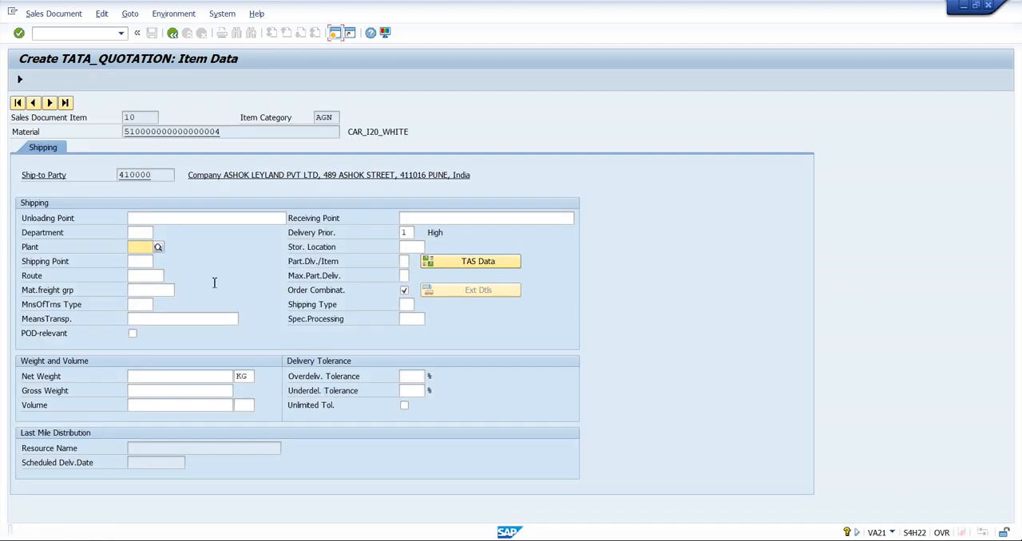
type("000")
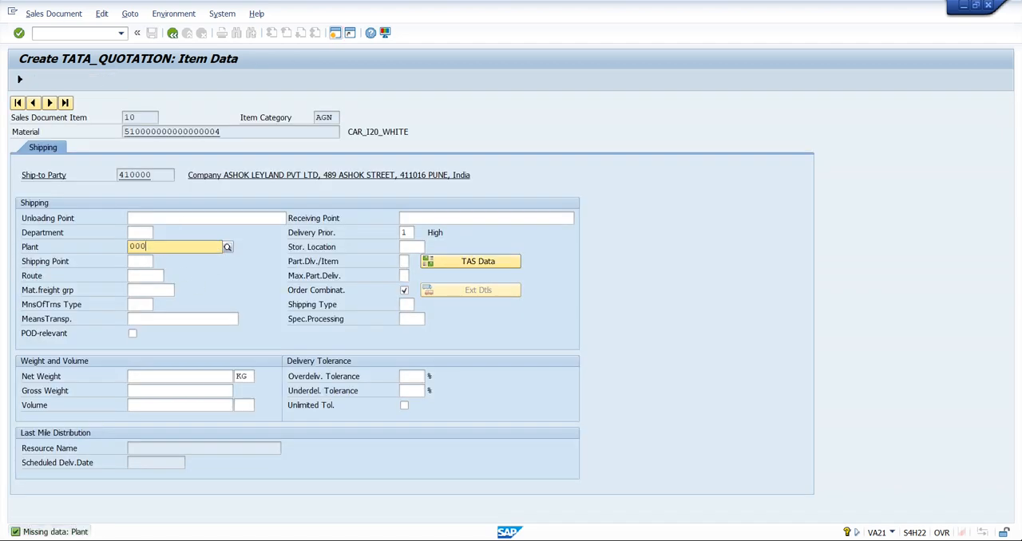
type("2")
key("Return")
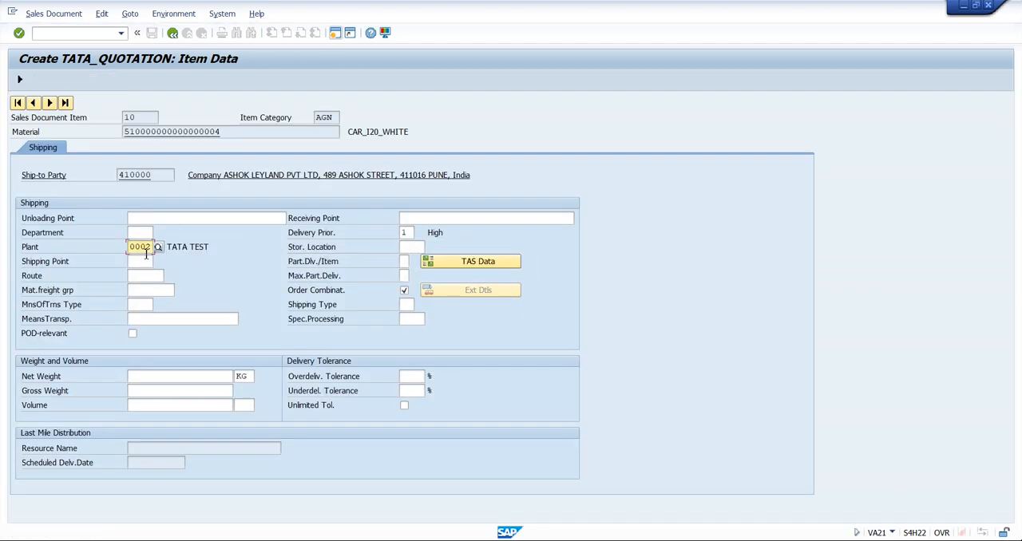
Return to the incompletion log and complete item 10's missing weights, setting both gross weight and net weight to 100 KG
left_click(20, 82)
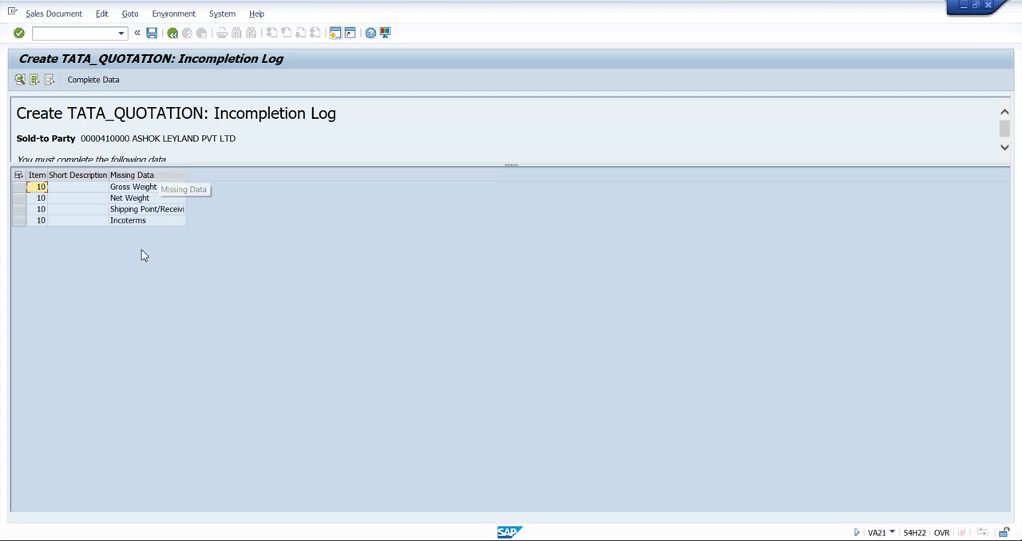
left_click(19, 189)
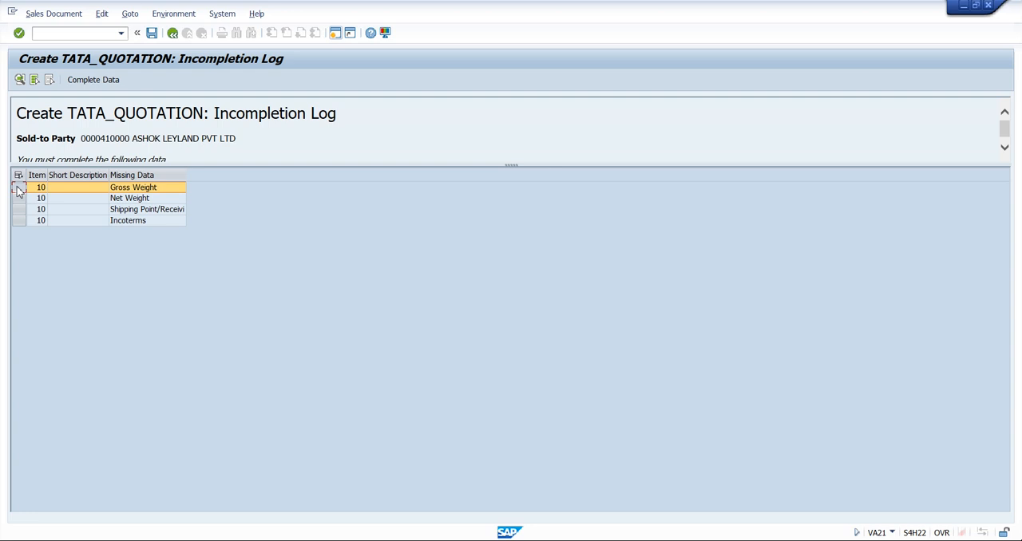
left_click(93, 80)
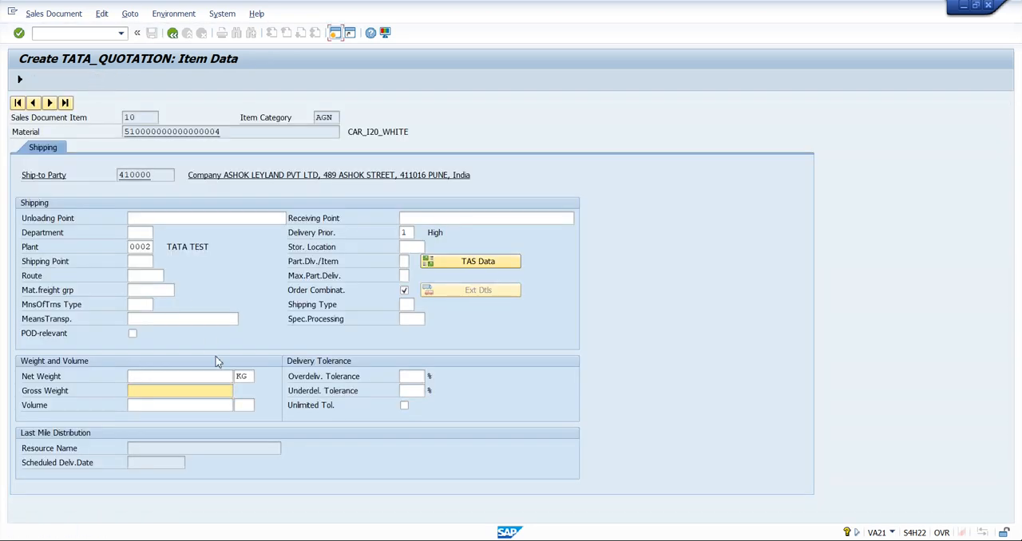
type("100")
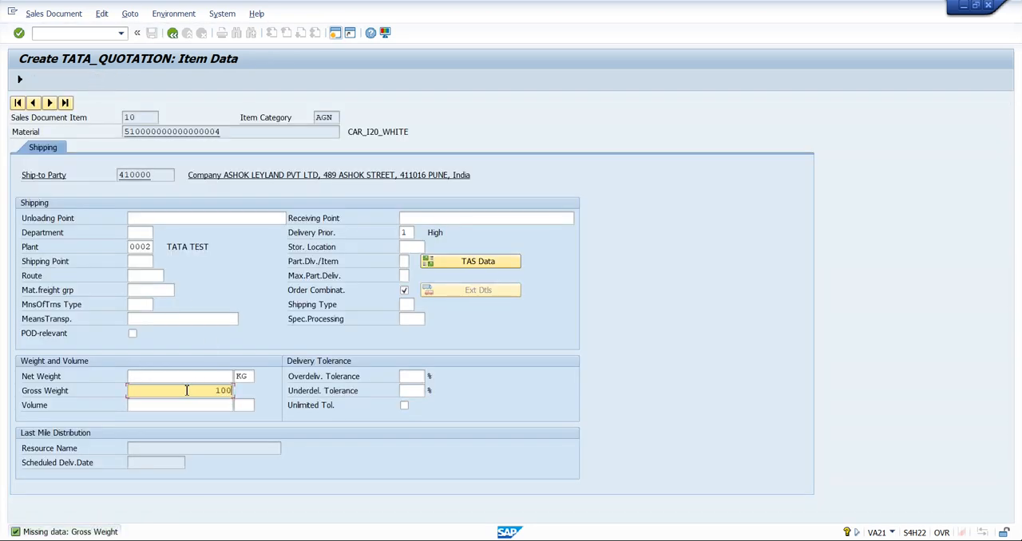
left_click(206, 376)
type("100")
key("Return")
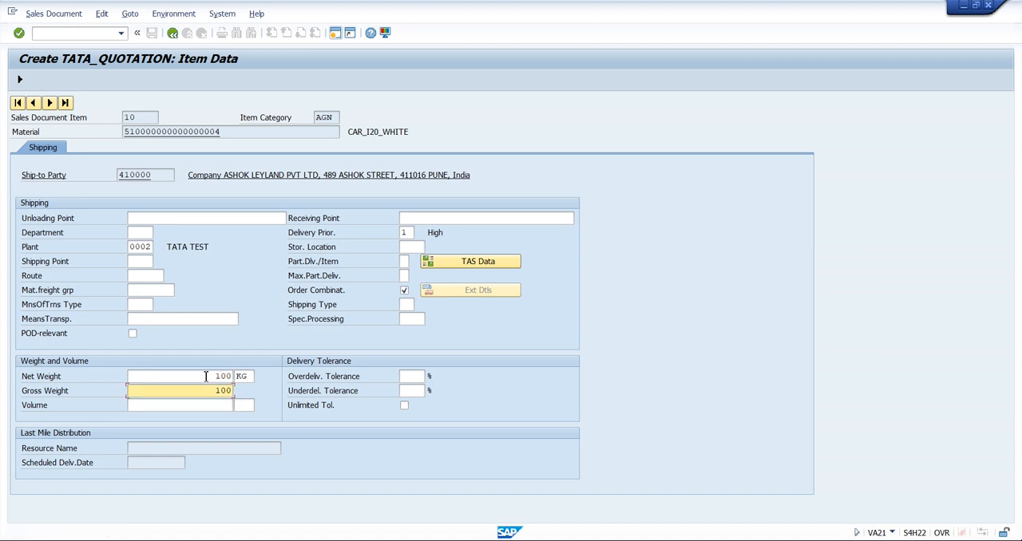
left_click(20, 80)
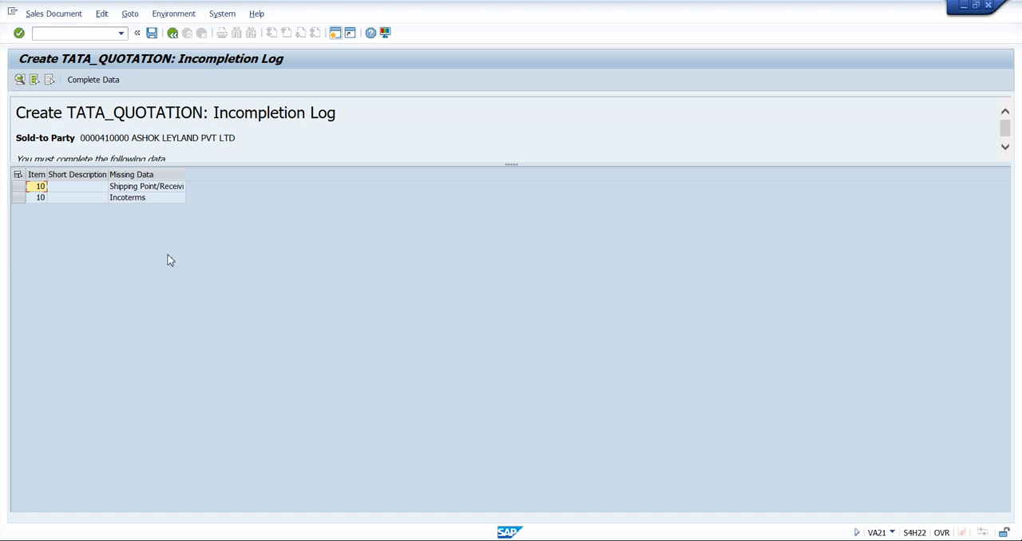
Select all remaining incompletion entries, open them for completion, check the possible Shipping Point values for item 10, and go back
left_click(18, 174)
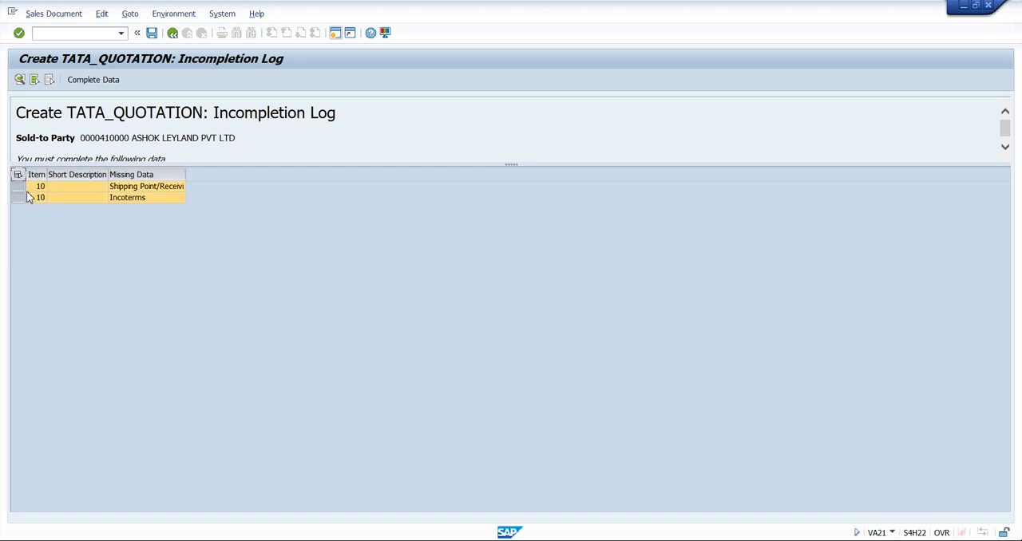
left_click(102, 81)
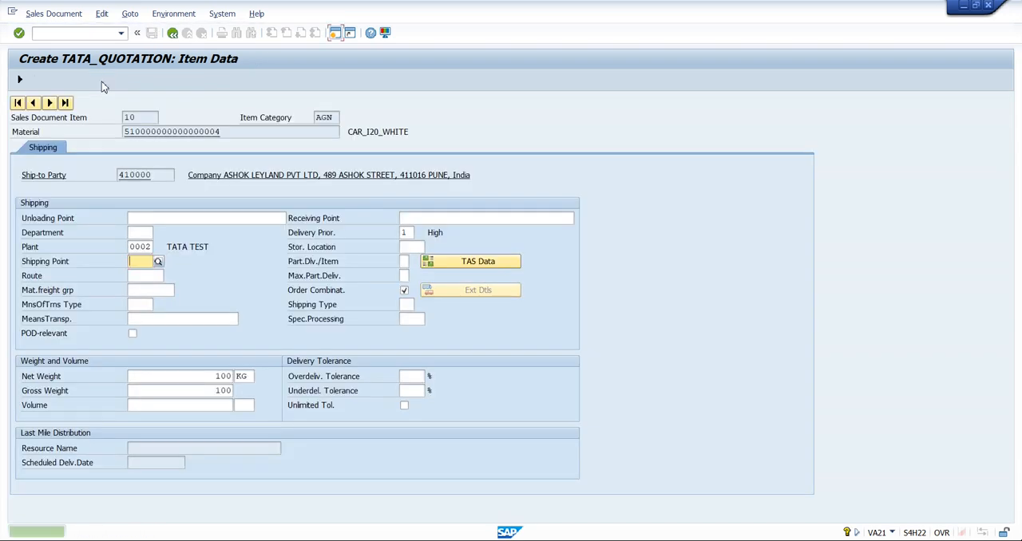
left_click(160, 263)
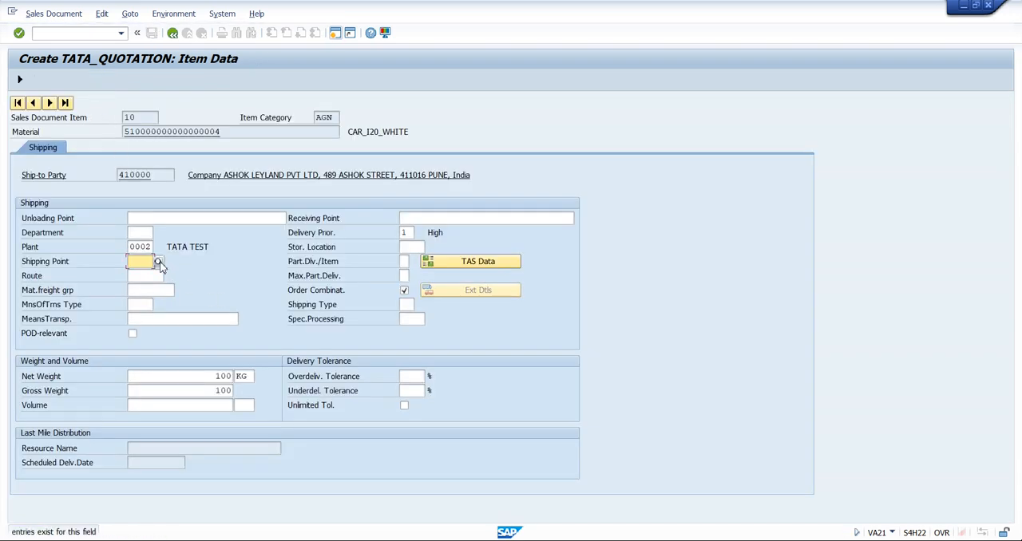
left_click(159, 261)
left_click(159, 263)
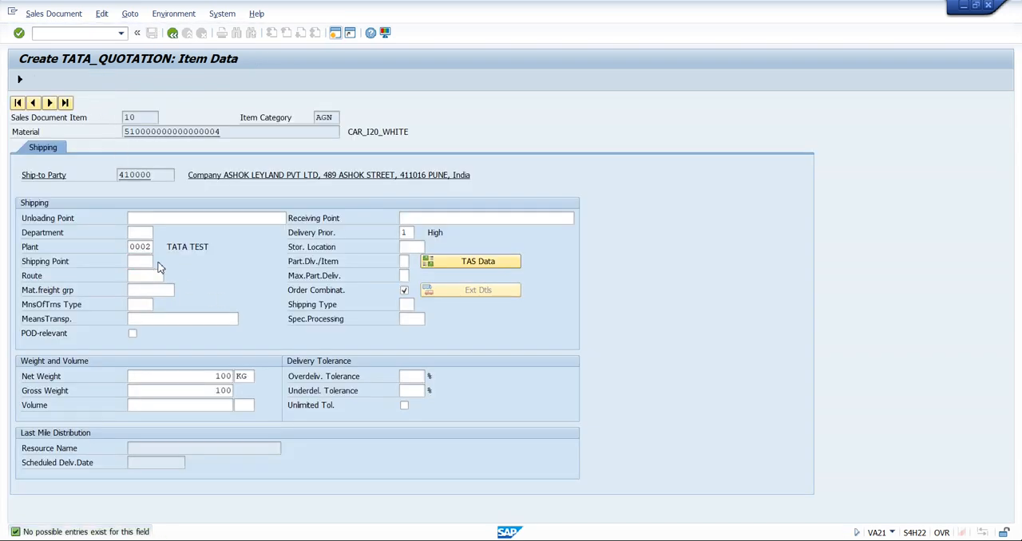
left_click(159, 263)
left_click(172, 35)
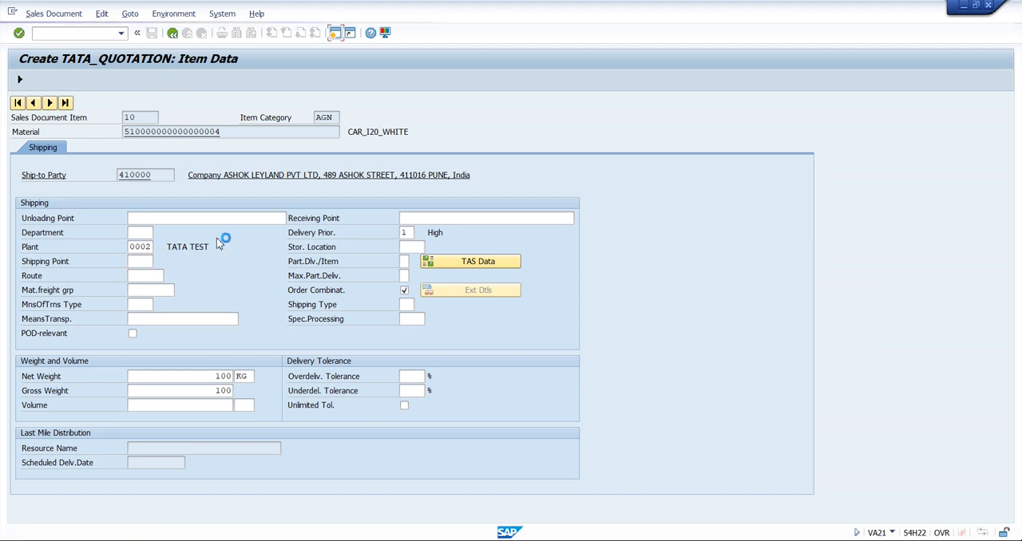